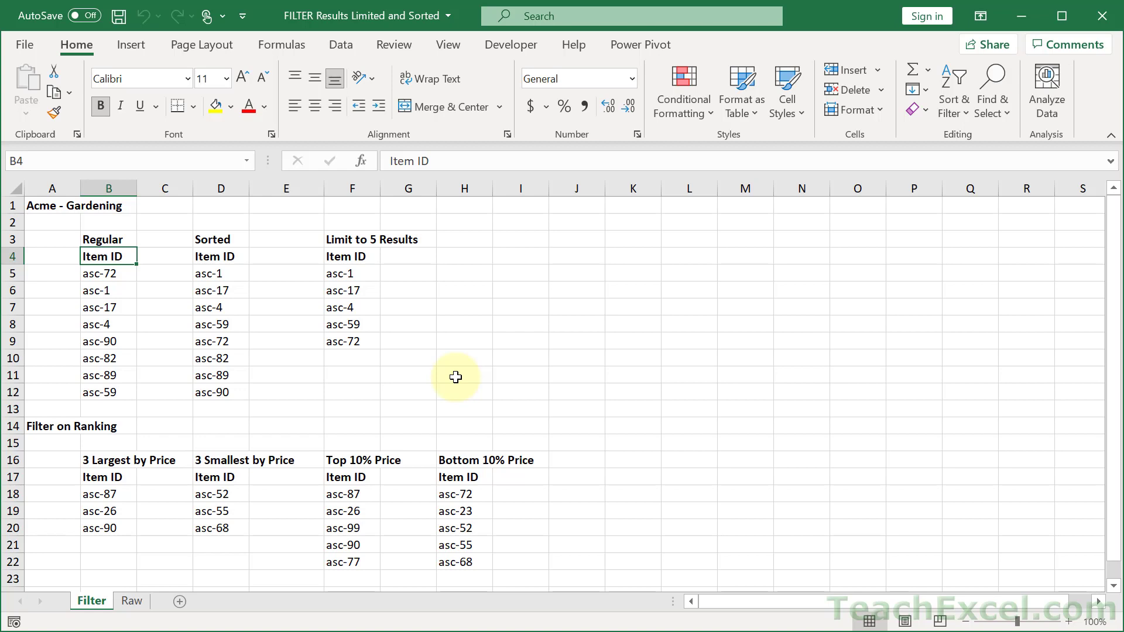
Step: On the Raw sheet, show the source table's Table Design settings with its name TblRaw
click(456, 377)
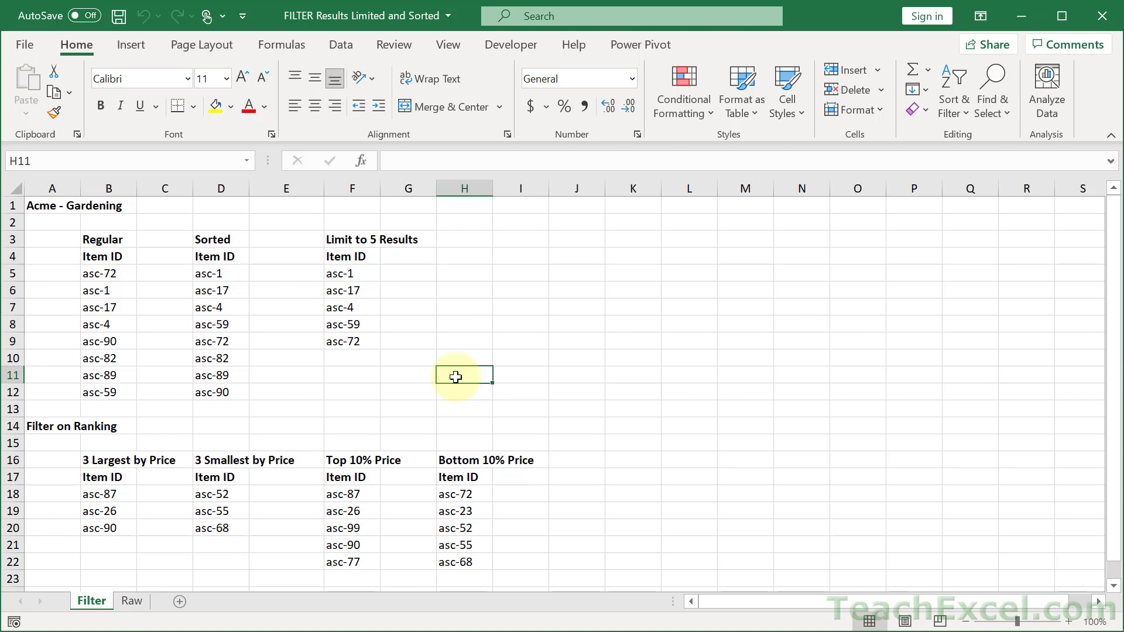
click(130, 604)
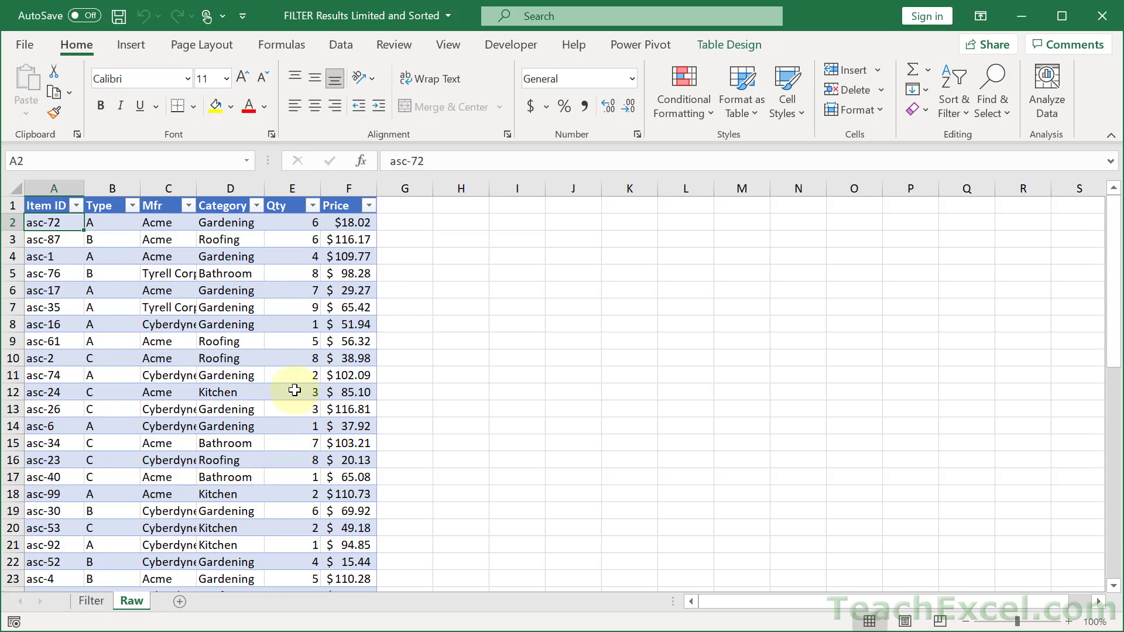
click(150, 260)
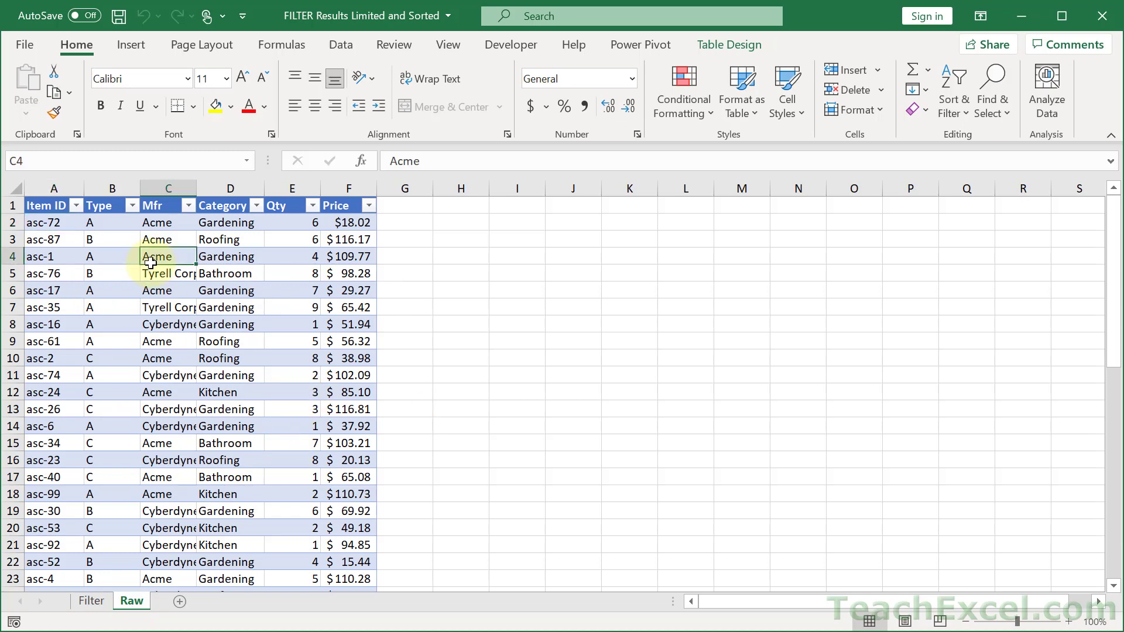
click(713, 47)
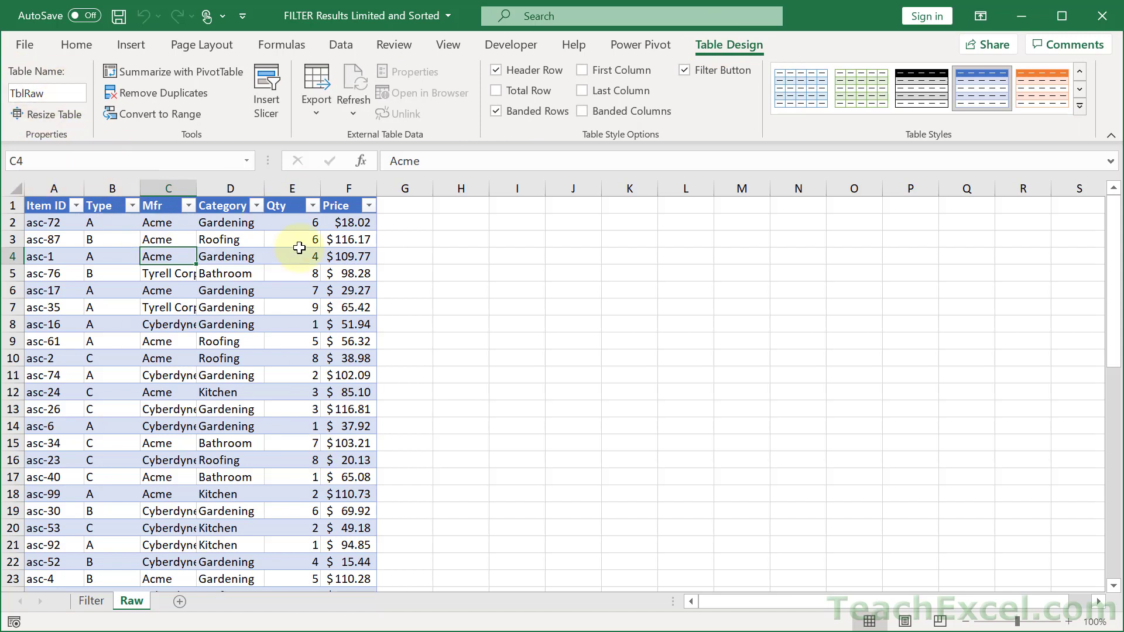
Step: Back on the Filter sheet, delete the Regular list's FILTER formula in B5
click(93, 607)
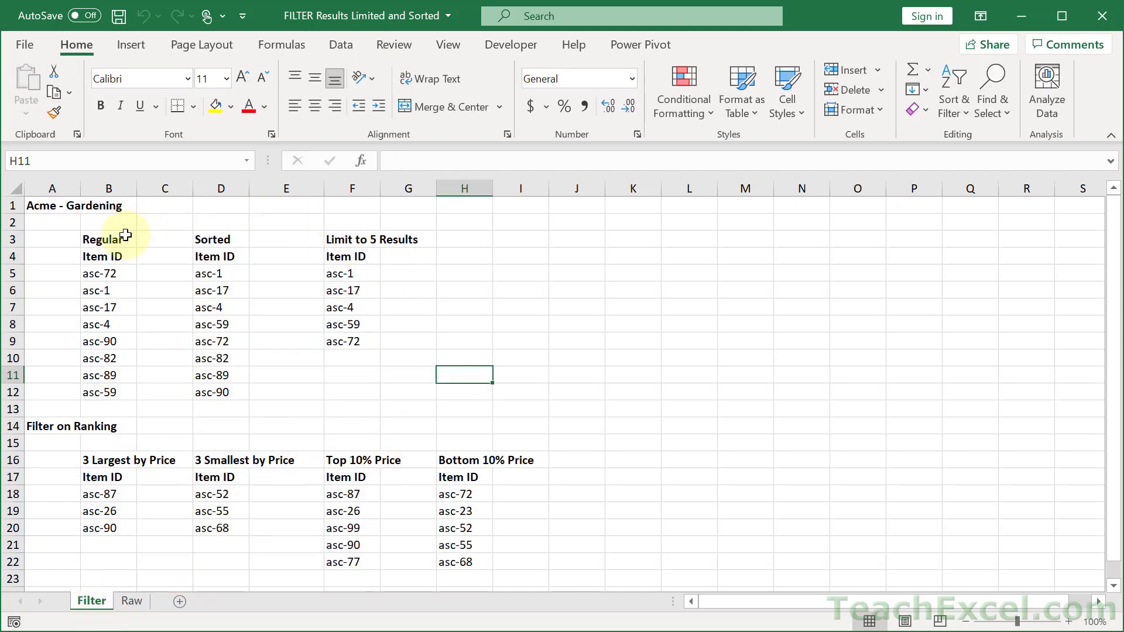
click(97, 273)
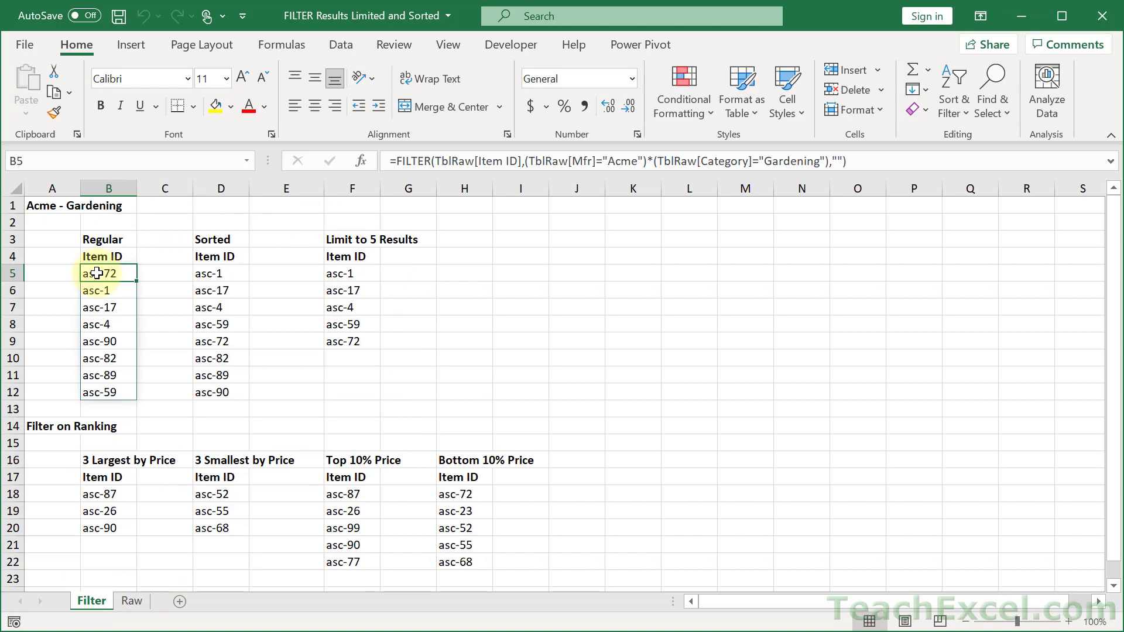
key(Delete)
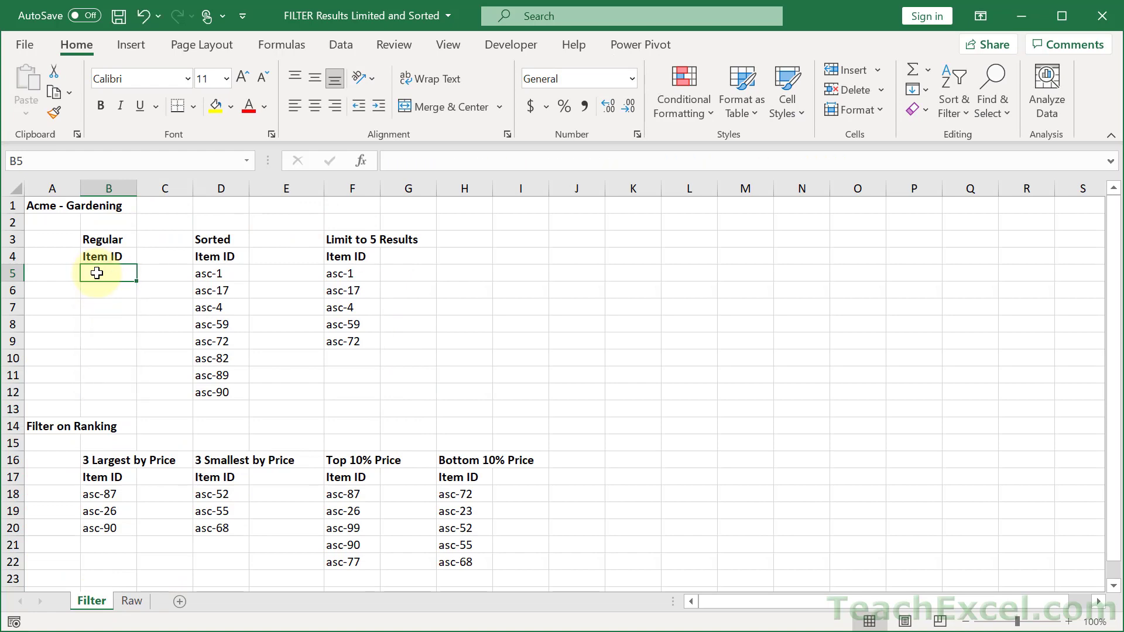
Step: Zoom the Filter sheet in to 170%
click(1070, 622)
click(1070, 622)
click(1070, 622)
click(1070, 621)
click(1070, 622)
click(1070, 622)
click(1070, 622)
scroll(346, 433, up, 2)
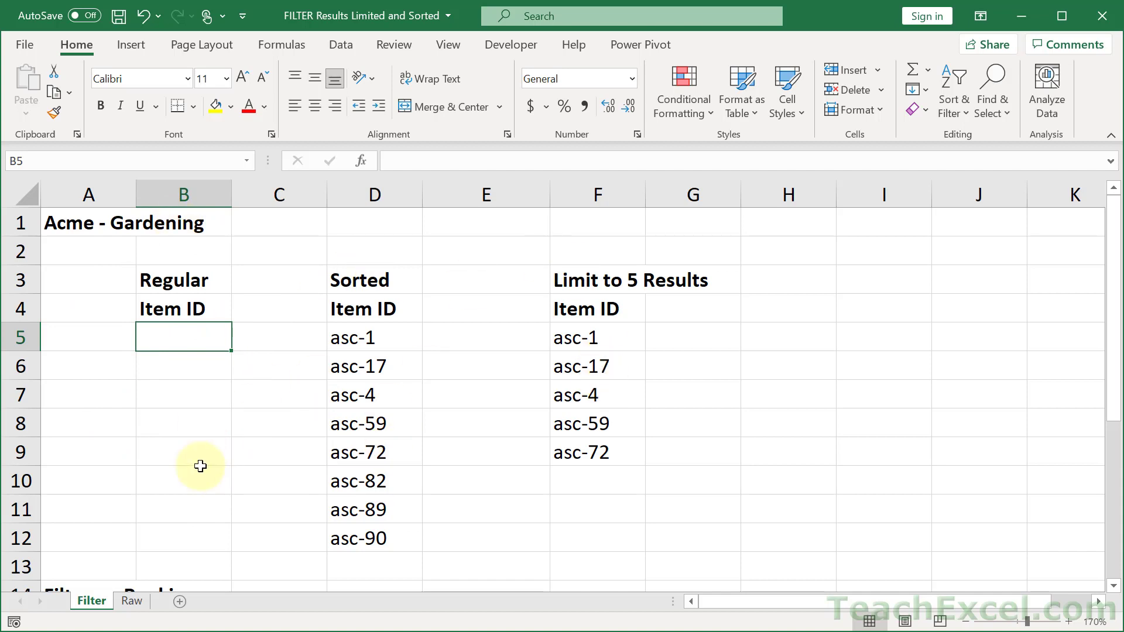
Step: Begin B5's formula as =FILTER(TblRaw[Item ID], using the function, table and column suggestions
text(=filt)
key(Tab)
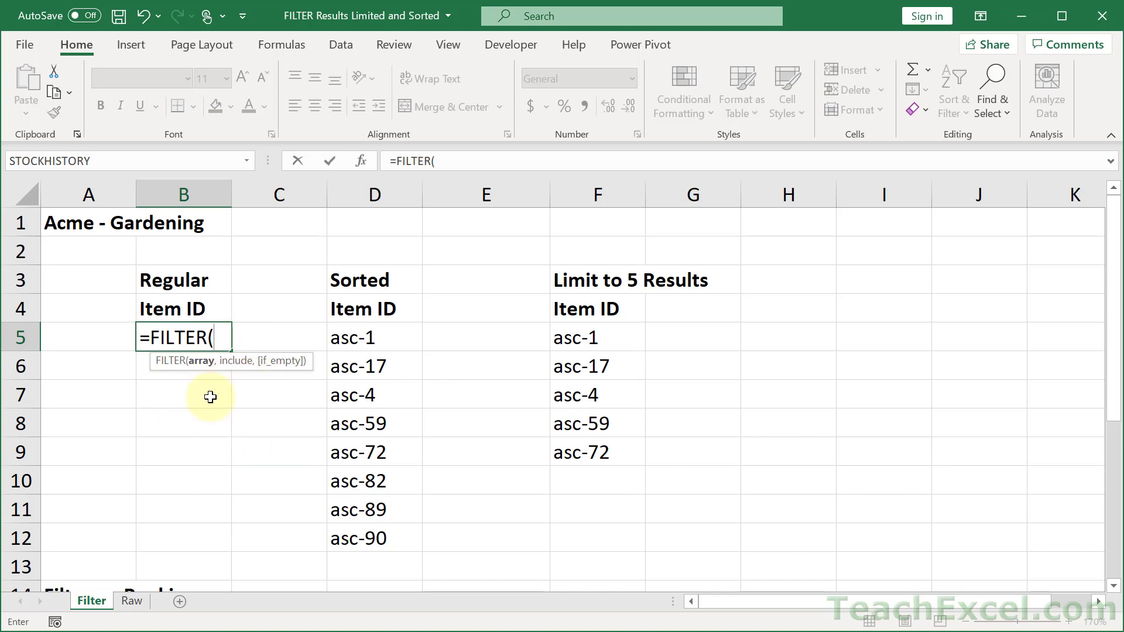
text(T)
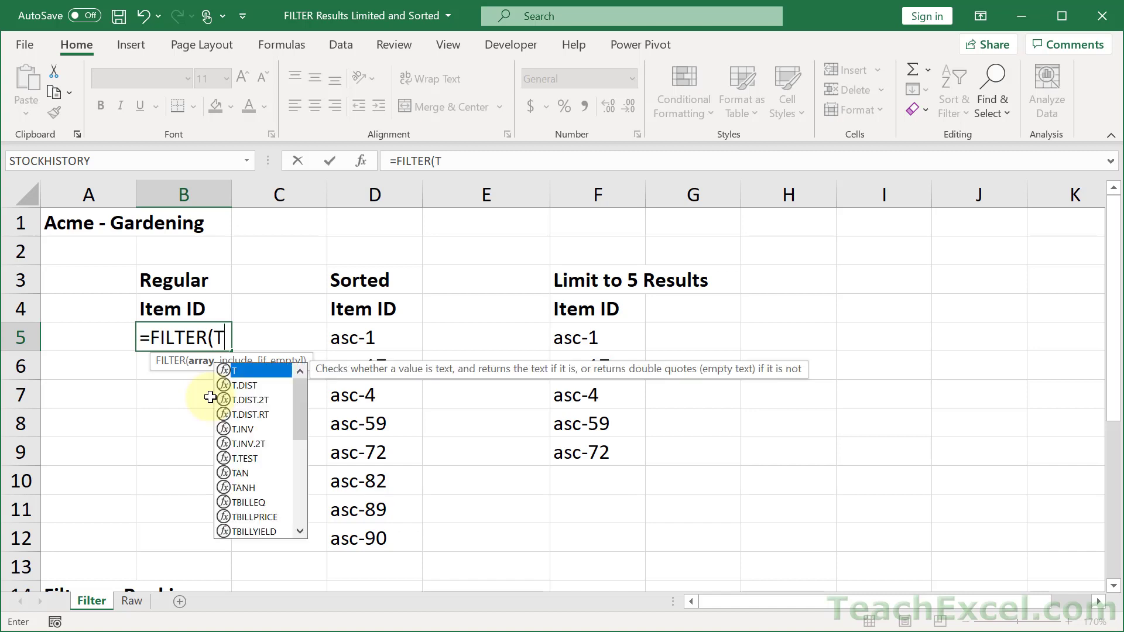
text(bl)
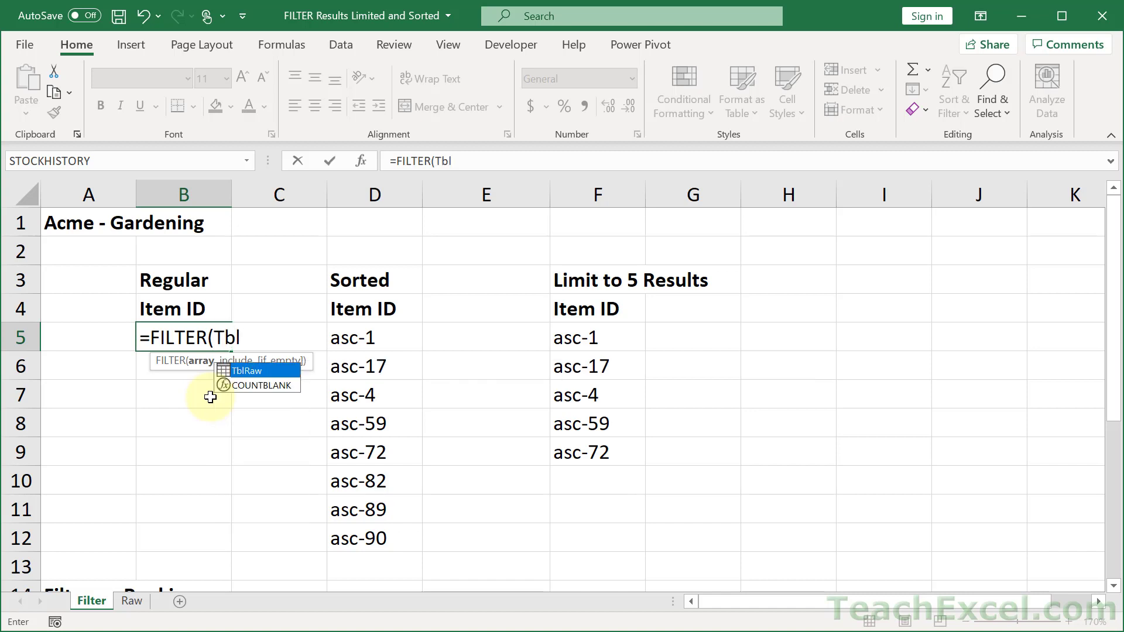
double_click(250, 371)
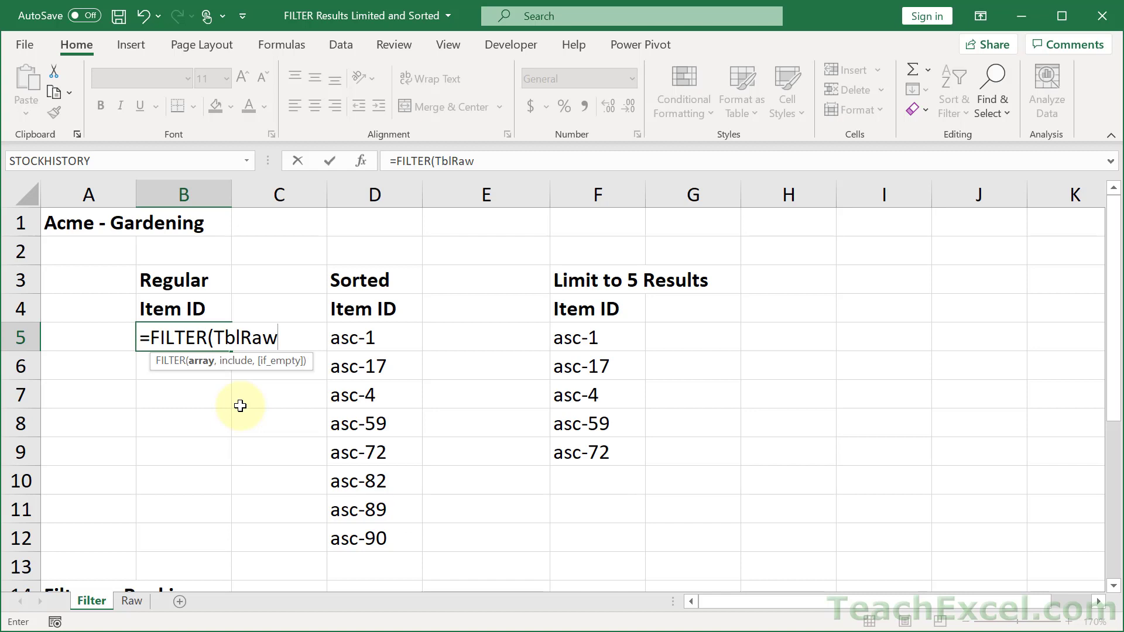
text([)
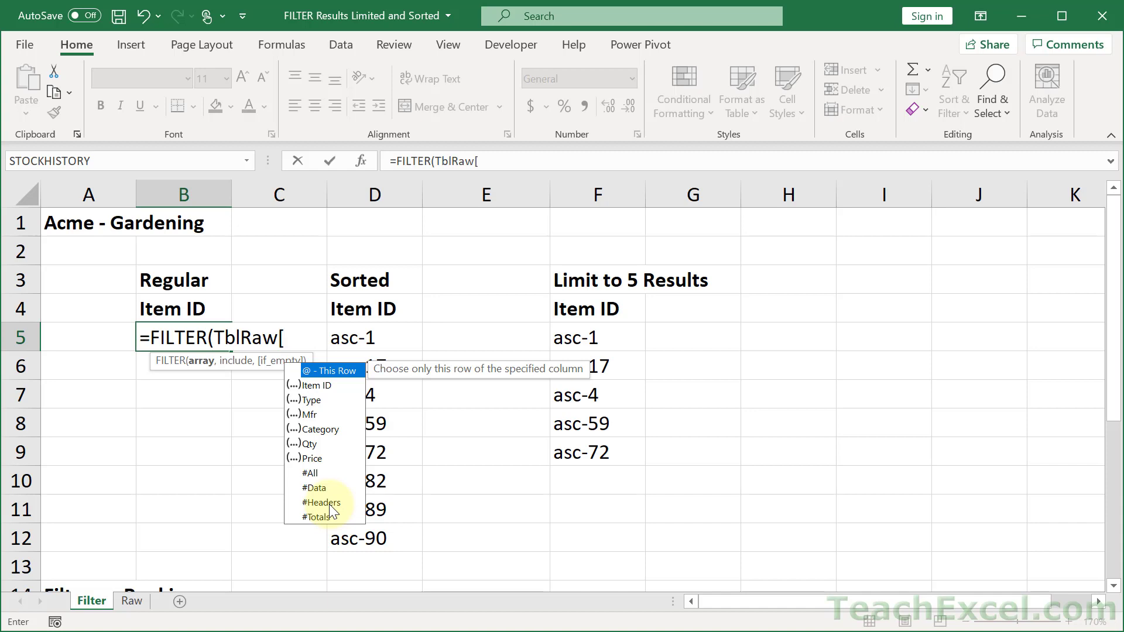
double_click(321, 387)
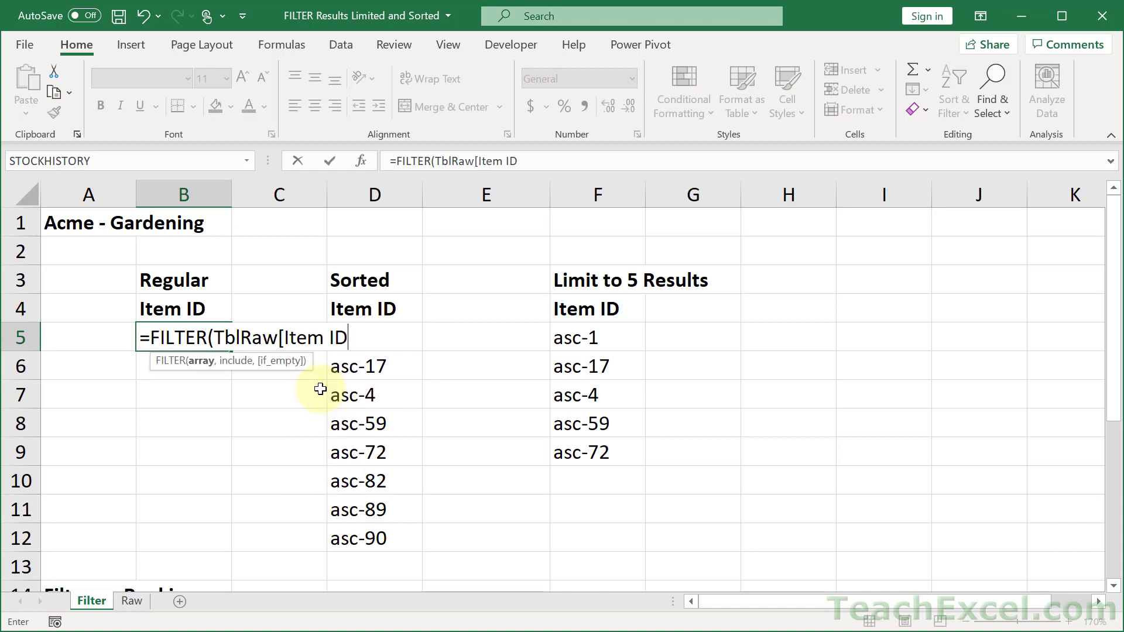
text(],)
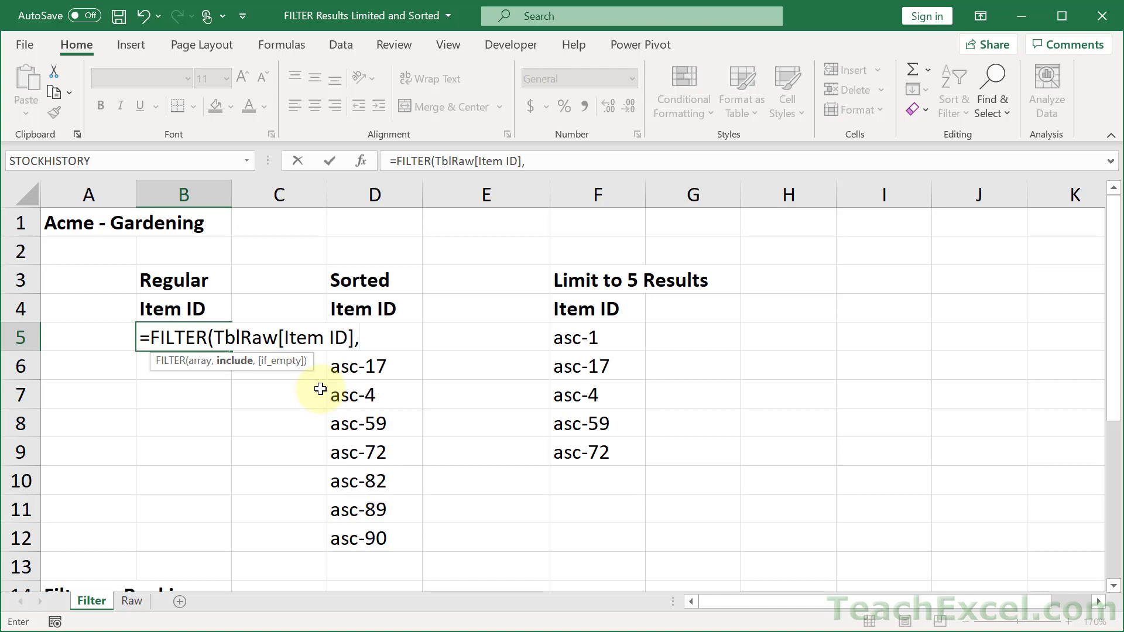
key(F2)
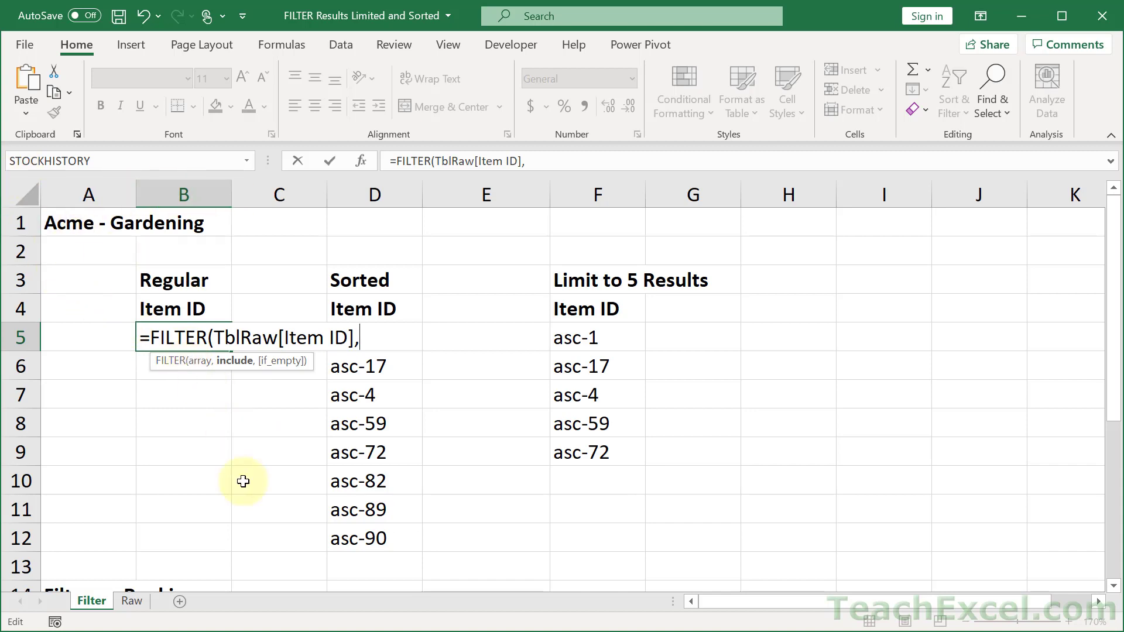
Step: Add the criterion (TblRaw[Mfr]="Acme") as the FILTER include argument
text(())
text(Tbl)
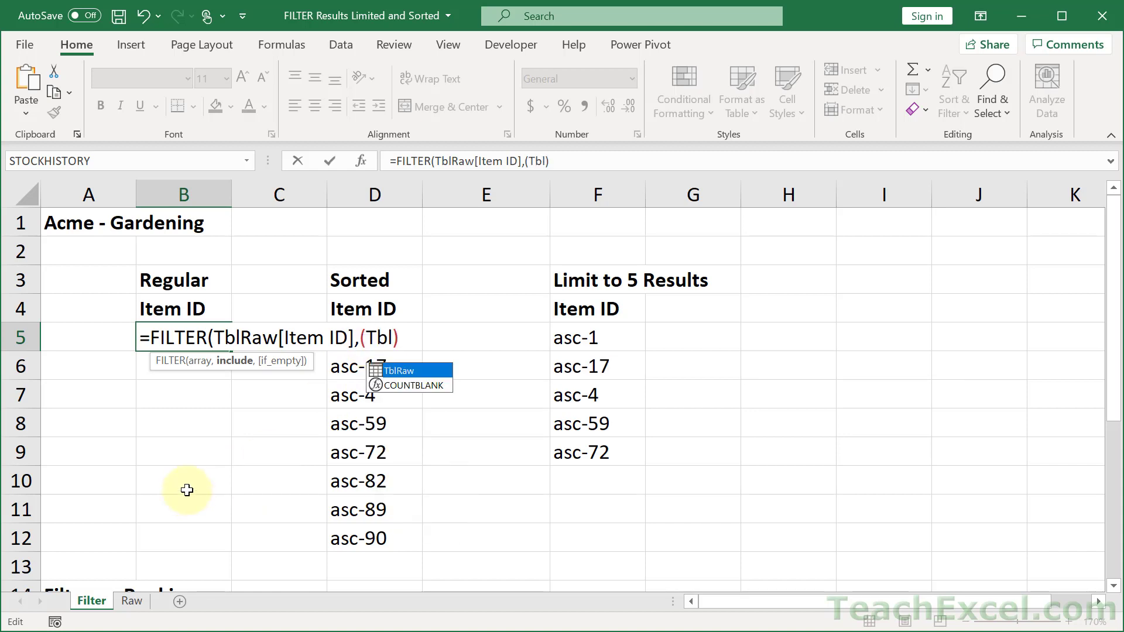
key(Tab)
text([)
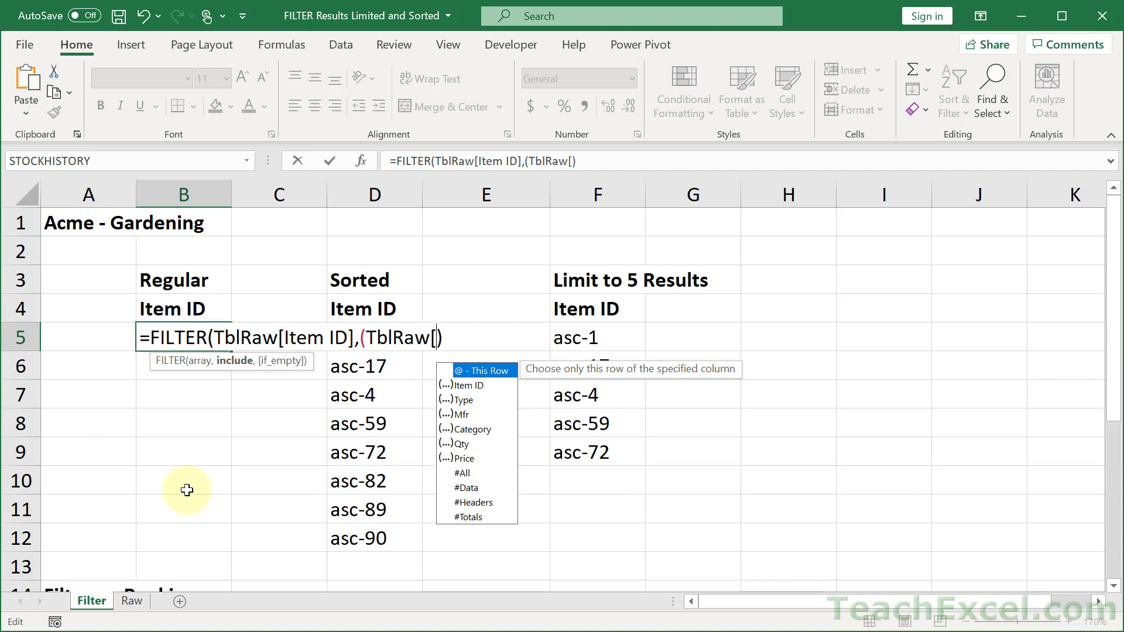
double_click(461, 414)
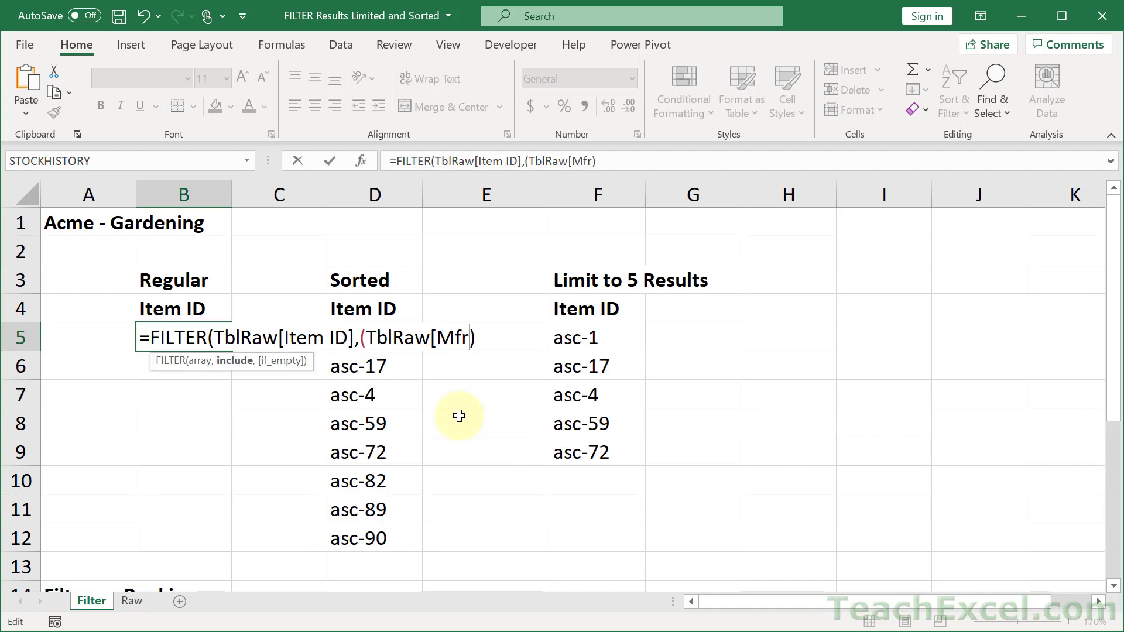
text(]="Acme")
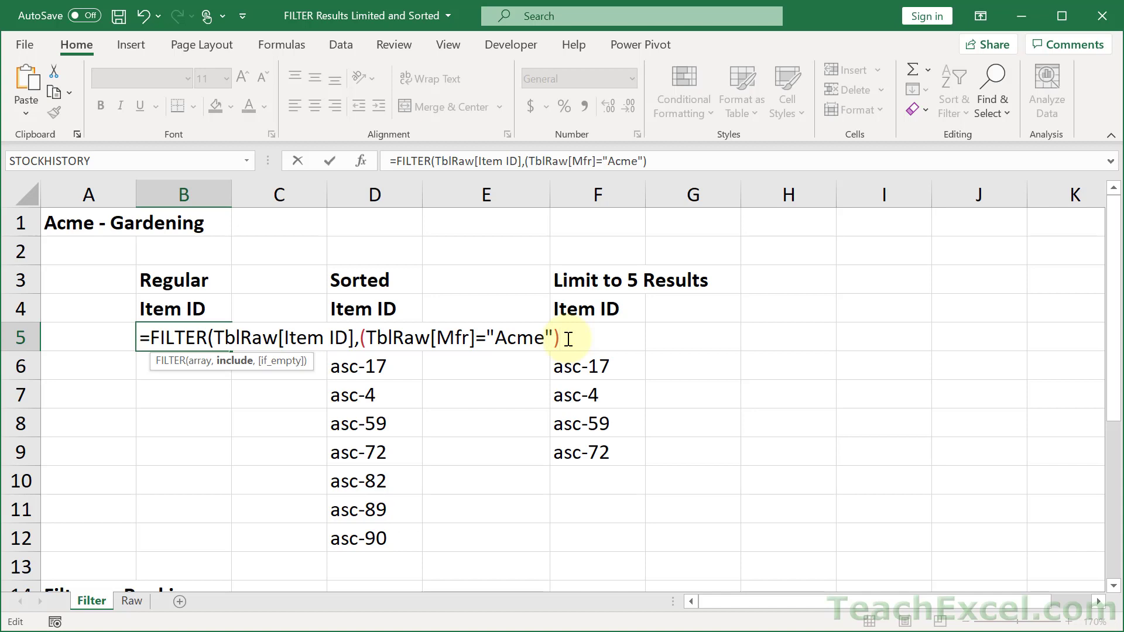
Step: Multiply by (TblRaw[Category]="Gardening"), add "" as if_empty, and enter the formula
text(*())
key(Left)
text(TblRaw)
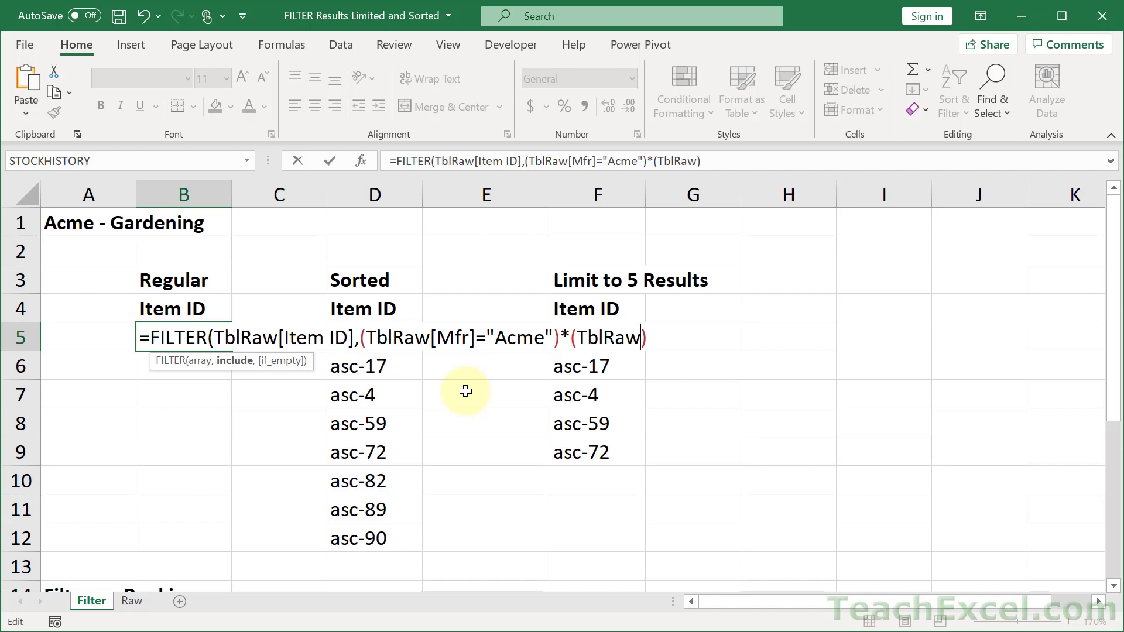
text([)
key(Down)
key(Down)
key(Down)
key(Down)
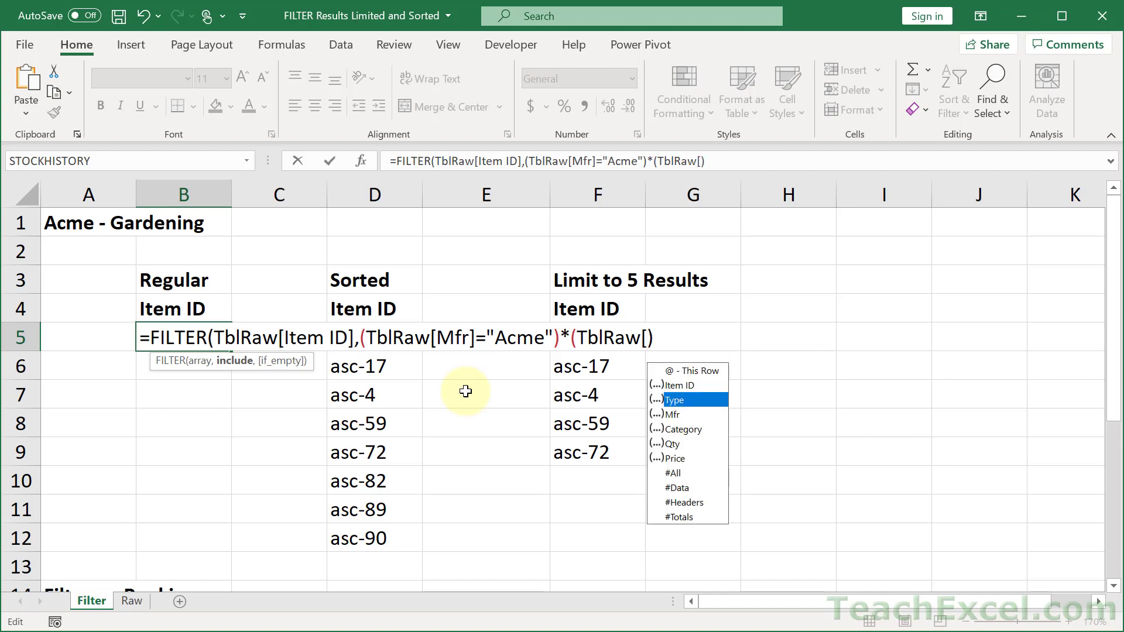
key(Tab)
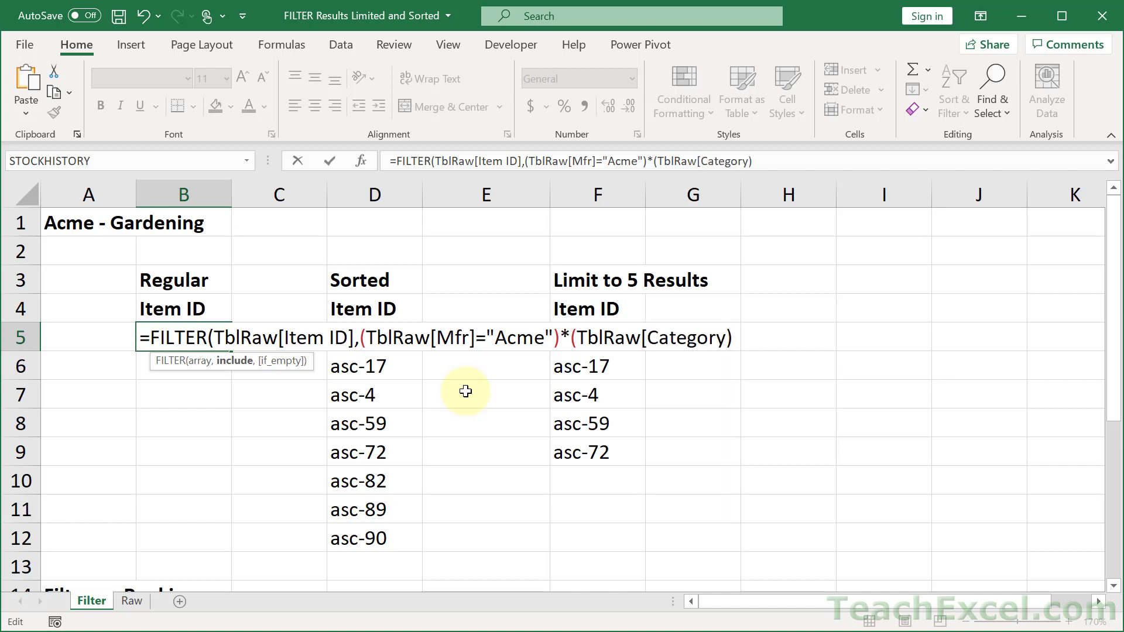
text(]="Gardening")
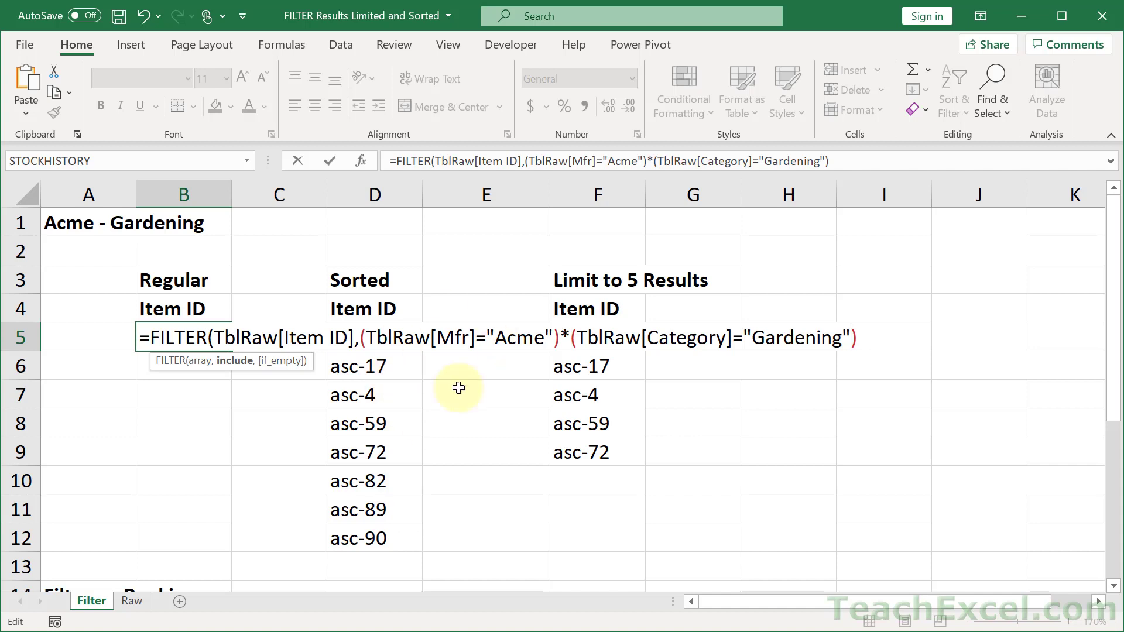
click(872, 332)
text(,)
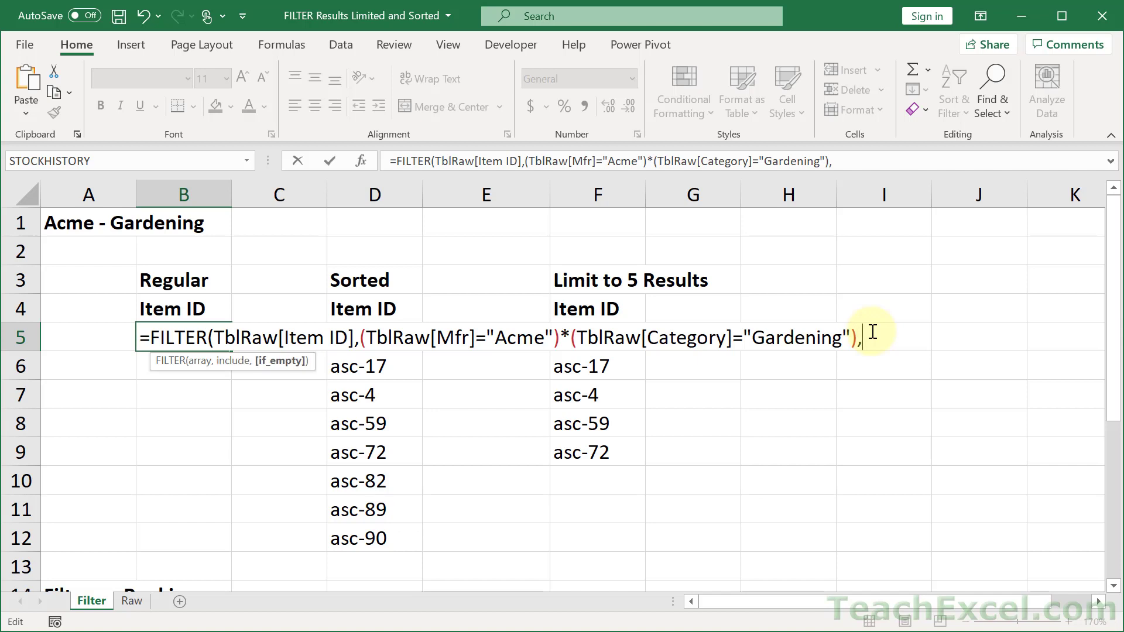
text(""))
key(Return)
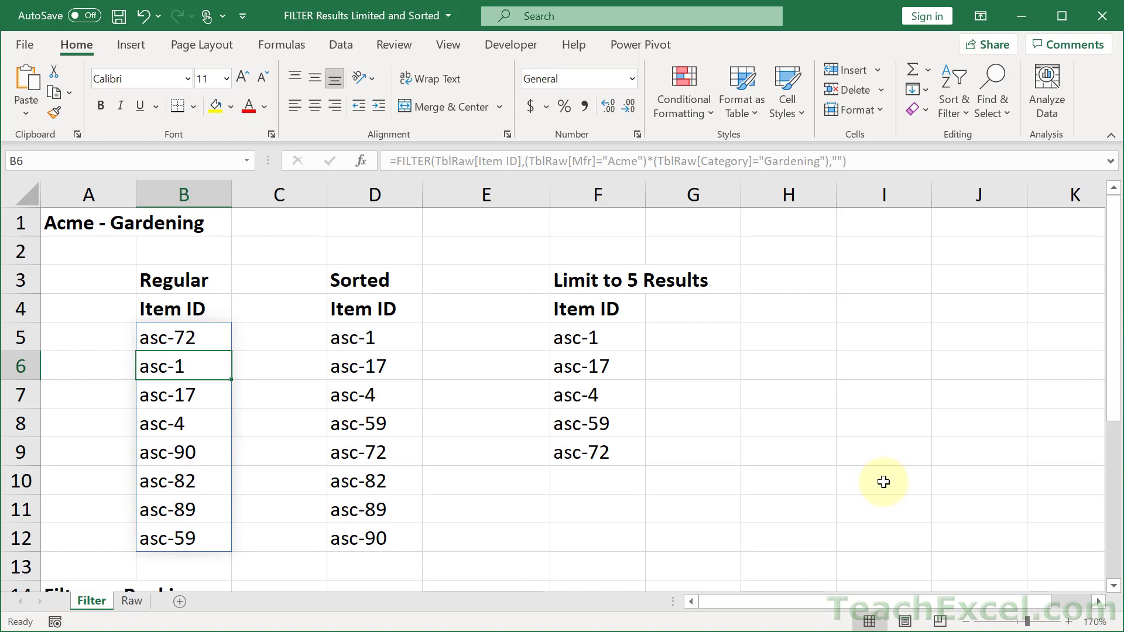
Step: Replace D5's formula with =SORT(B5#) and recheck it, listing the eight IDs ascending
click(387, 342)
key(Delete)
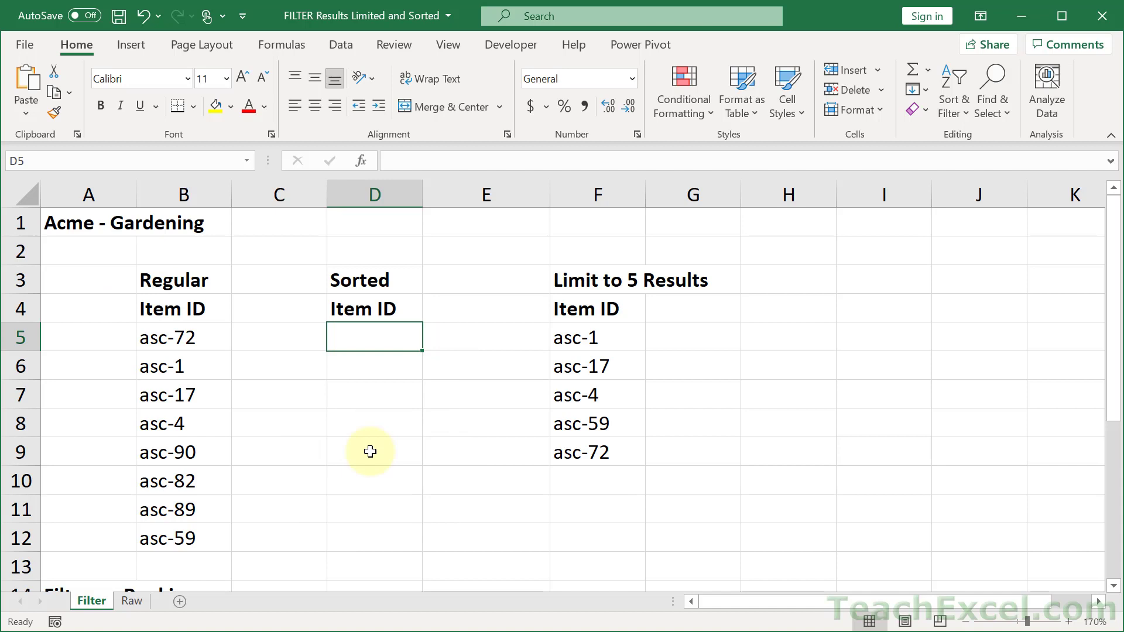
text(=sort)
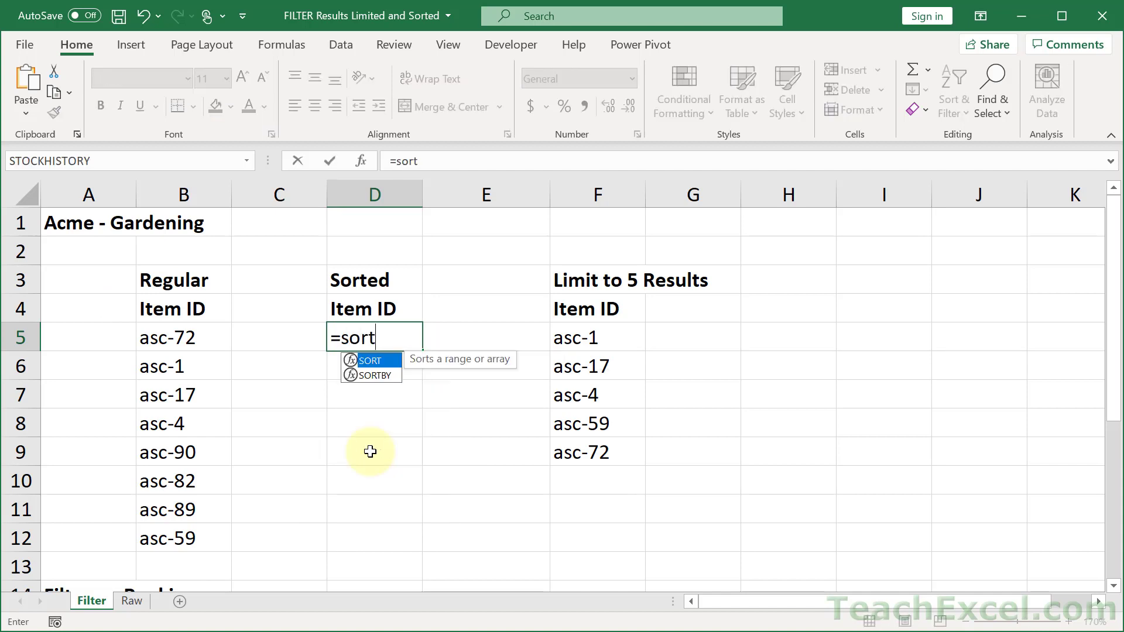
key(Tab)
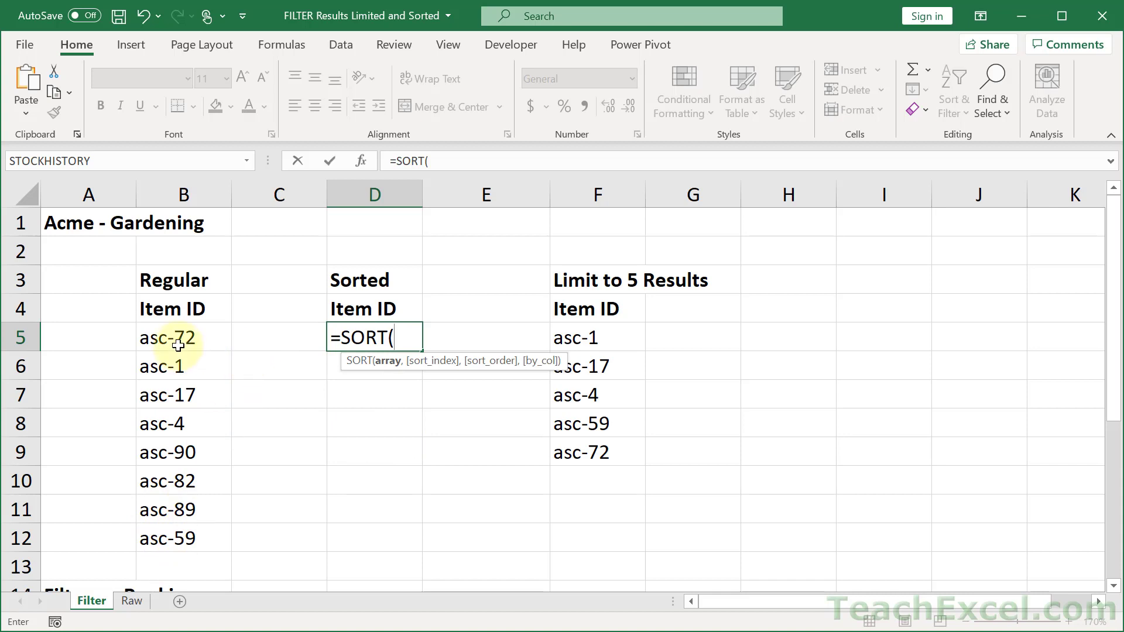
drag(178, 339, 189, 541)
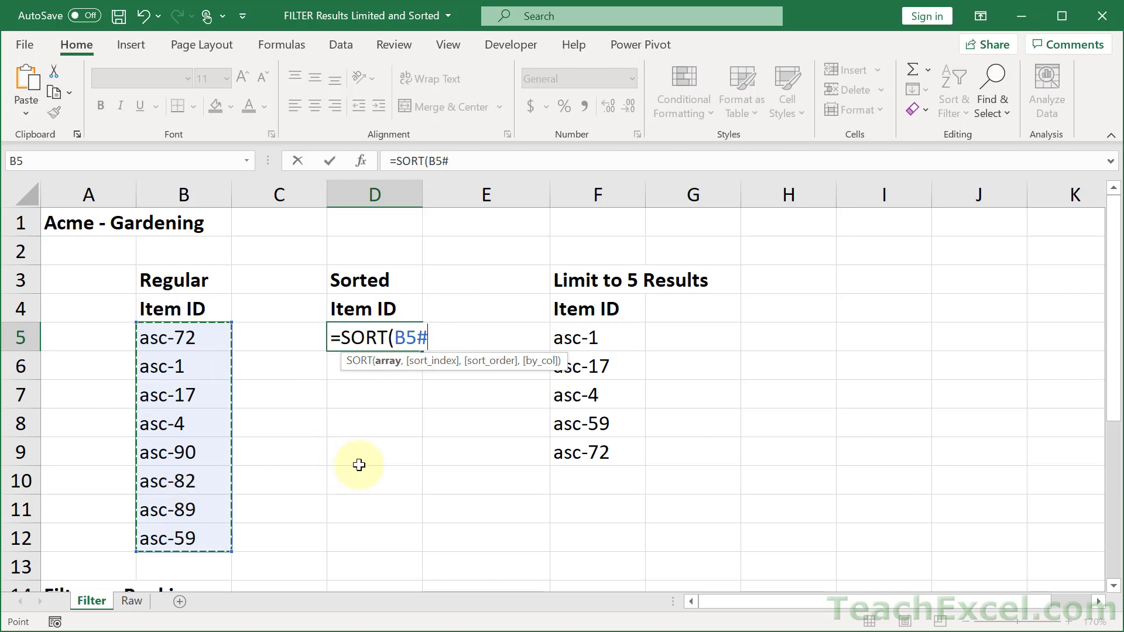
text())
key(Return)
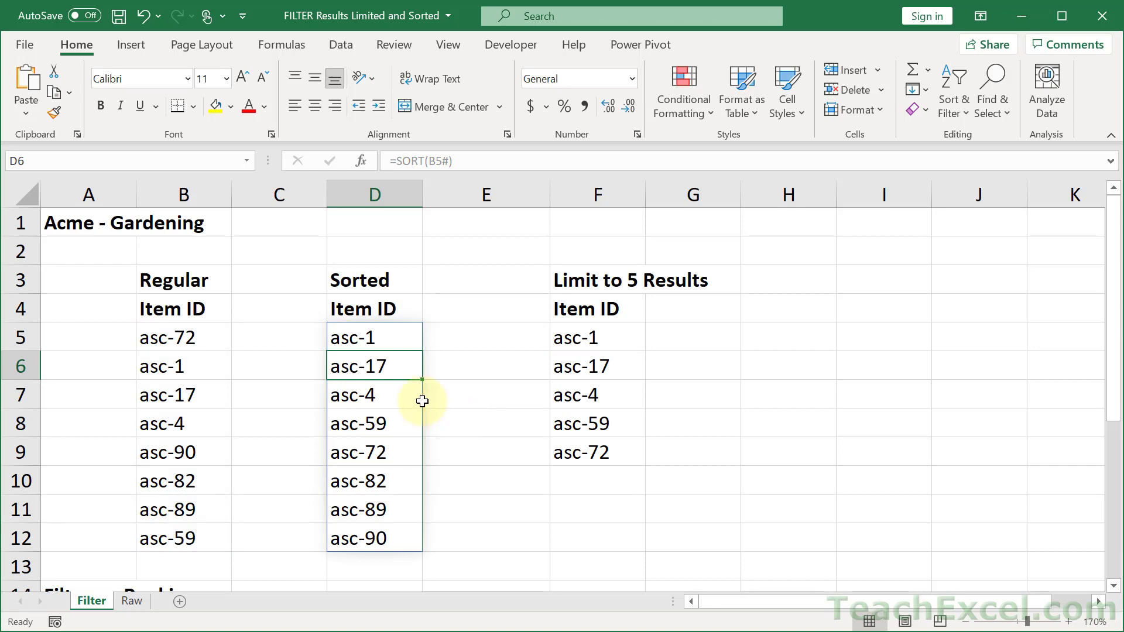
double_click(391, 337)
click(429, 336)
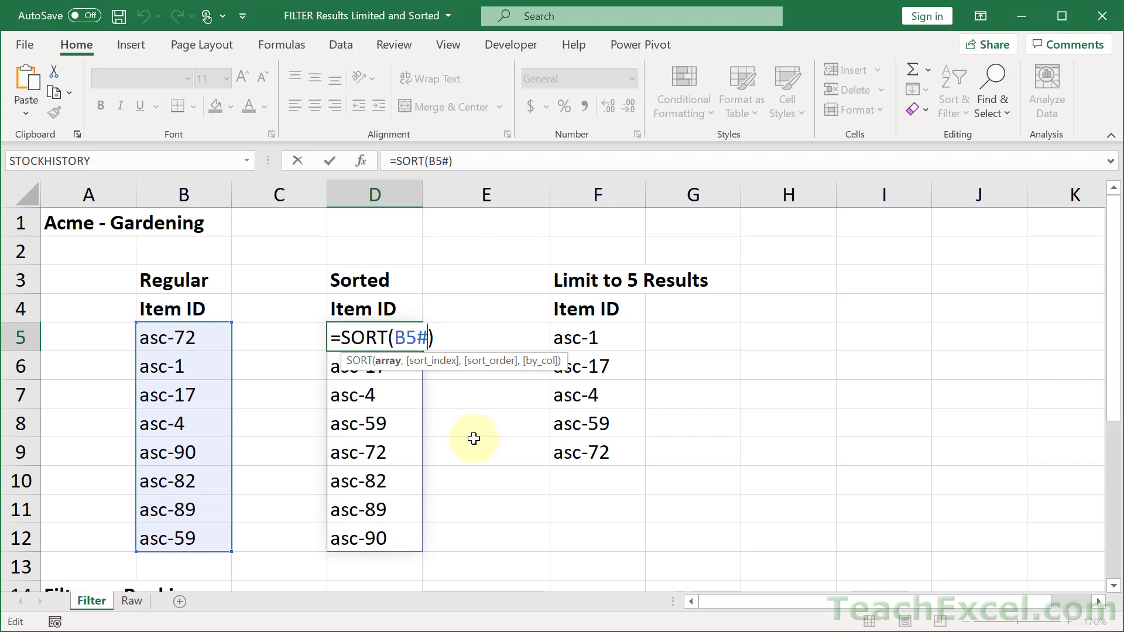
key(ctrl+Return)
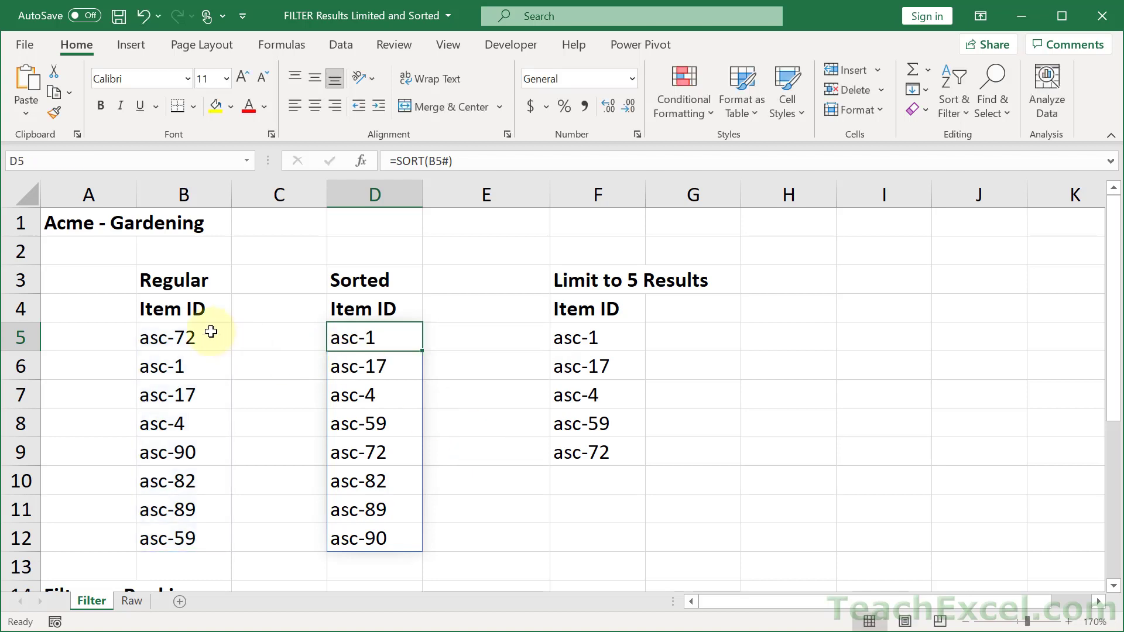
Step: Copy the Acme Gardening FILTER formula text from B5 without changing it
click(193, 332)
key(Up)
key(Up)
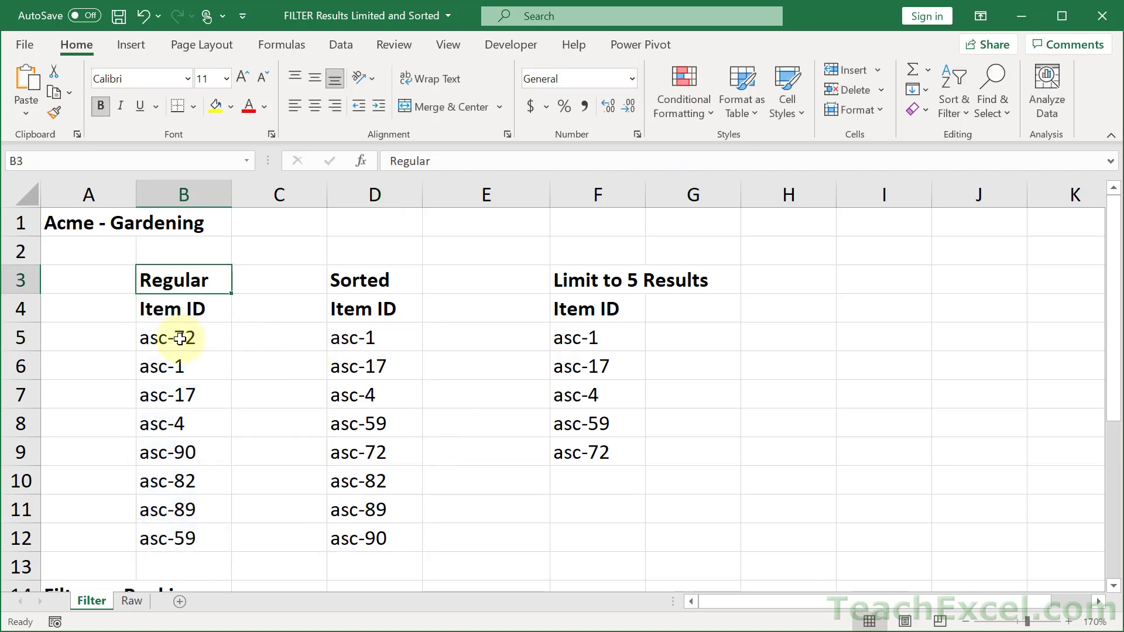
double_click(179, 338)
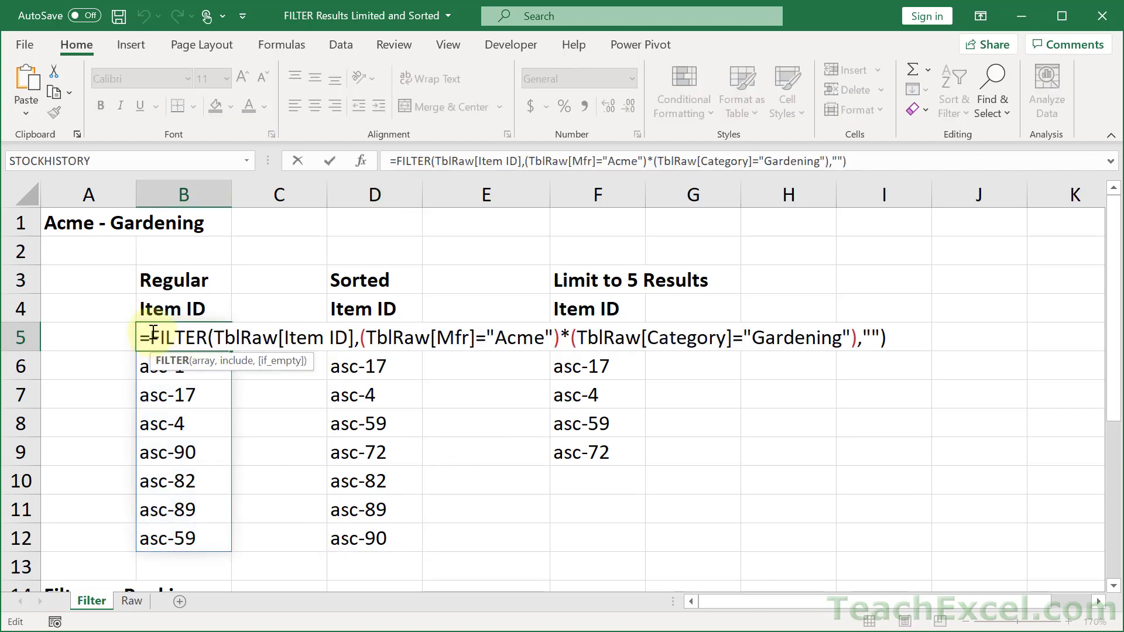
drag(150, 338, 924, 363)
key(ctrl+c)
key(Escape)
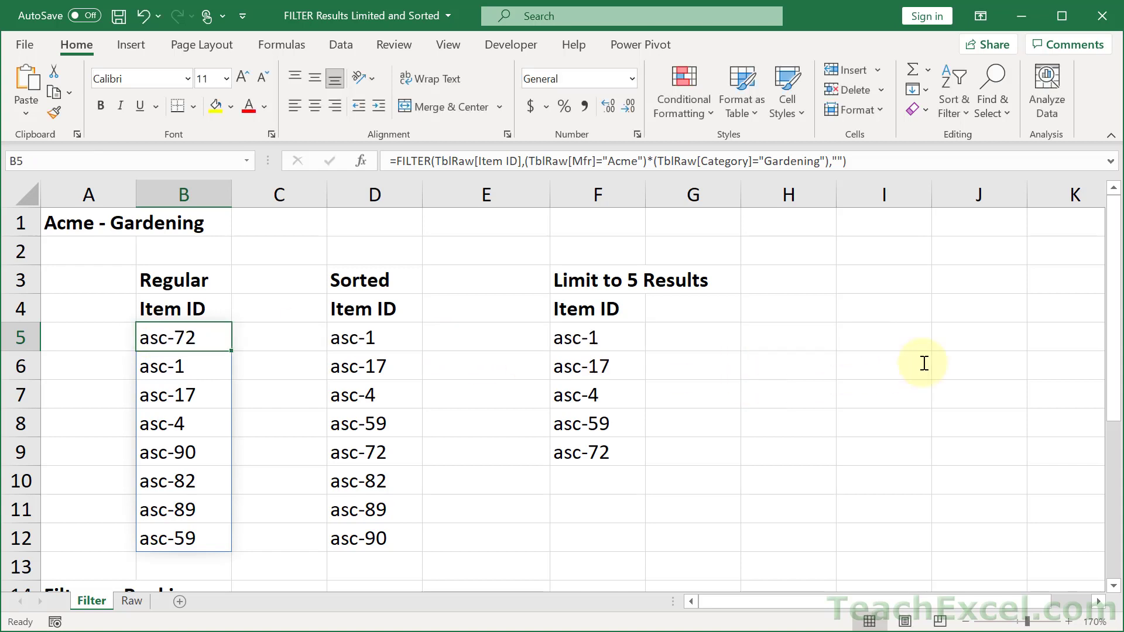
Step: In D5, replace B5# with the copied FILTER formula so SORT wraps it directly
double_click(394, 337)
click(426, 337)
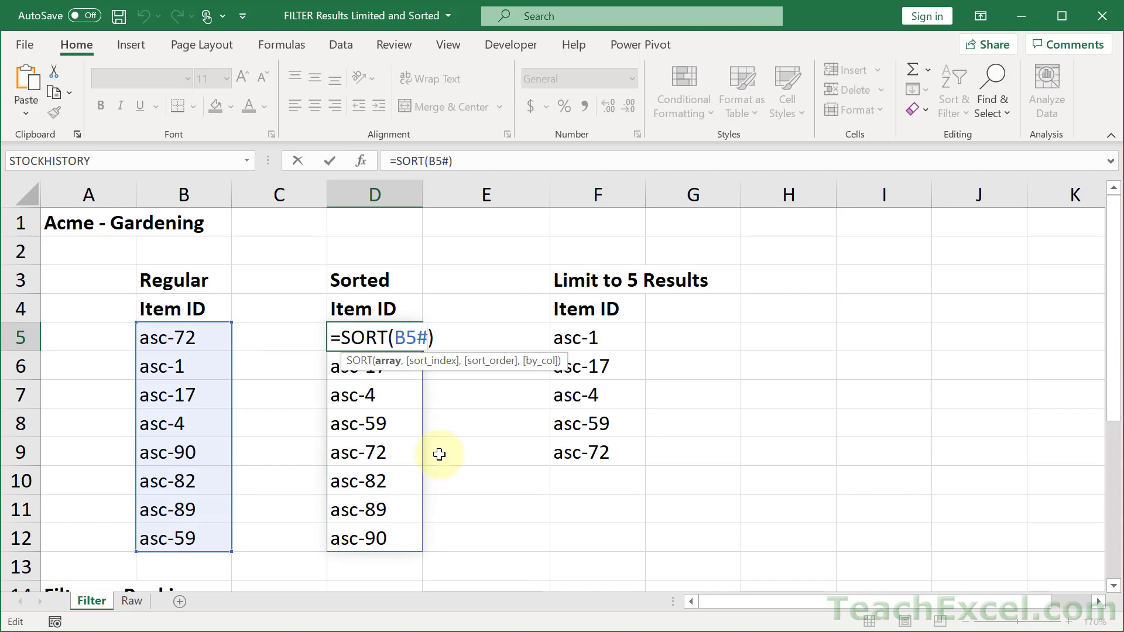
key(BackSpace)
key(BackSpace)
key(BackSpace)
key(ctrl+v)
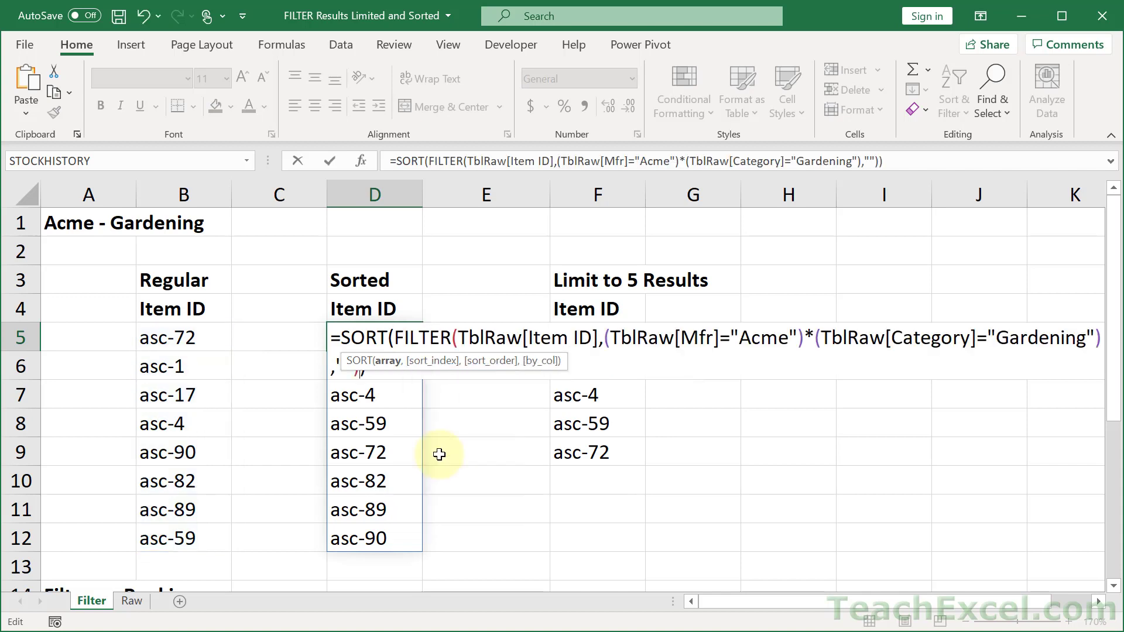
key(Return)
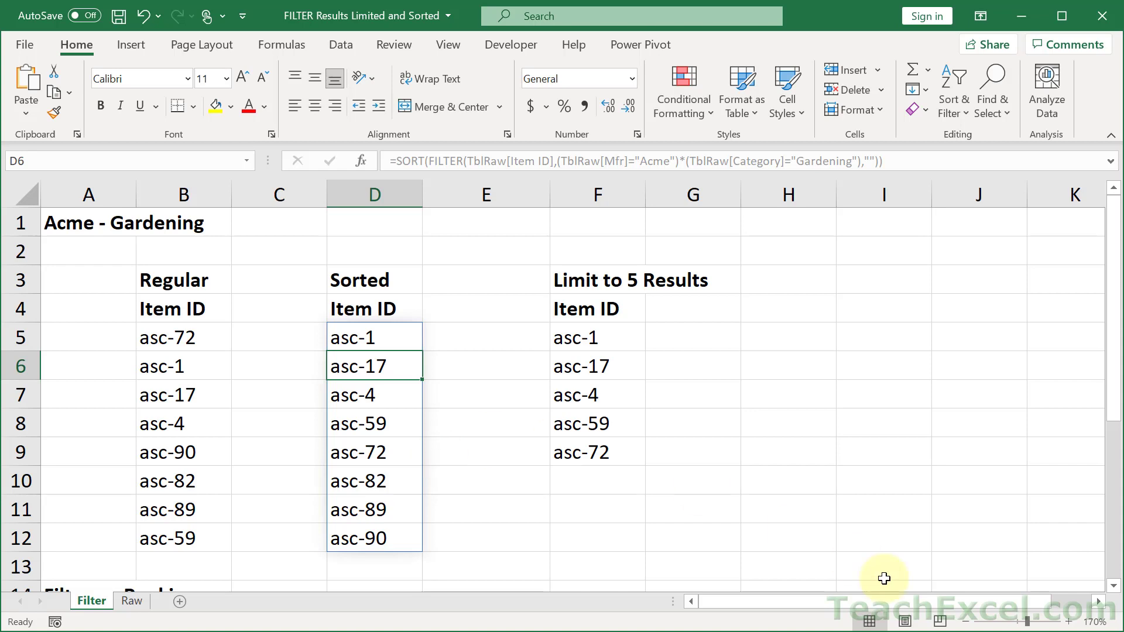
click(1098, 601)
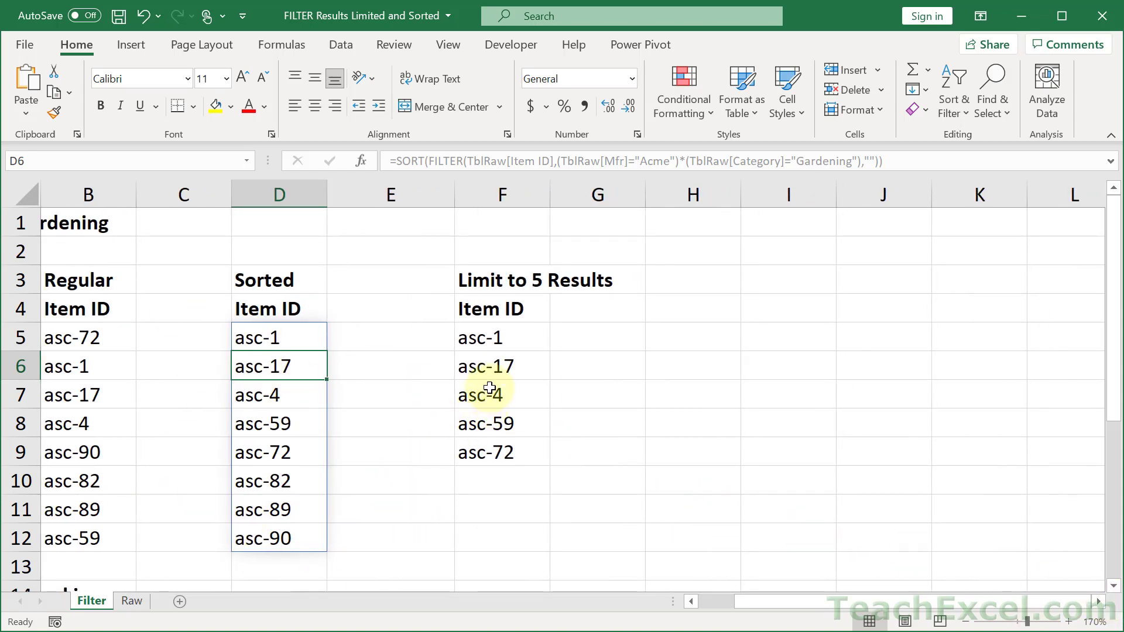
drag(494, 338, 509, 454)
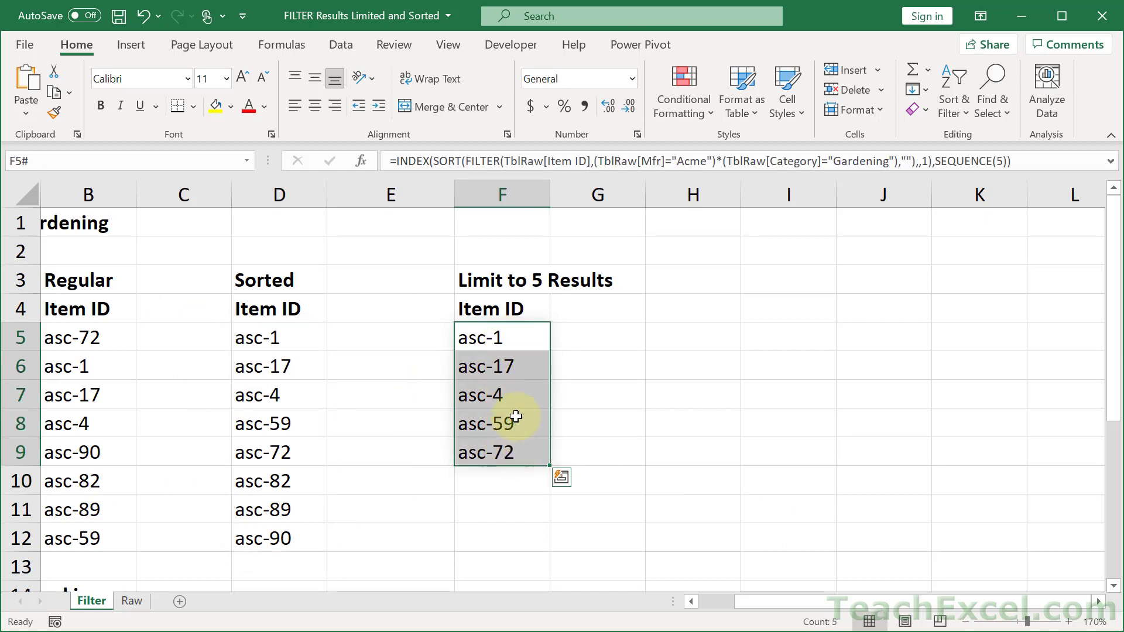
Step: Replace the Limit to 5 Results formula in F5 with =INDEX(D5#,1)
key(ctrl+z)
text(=ind)
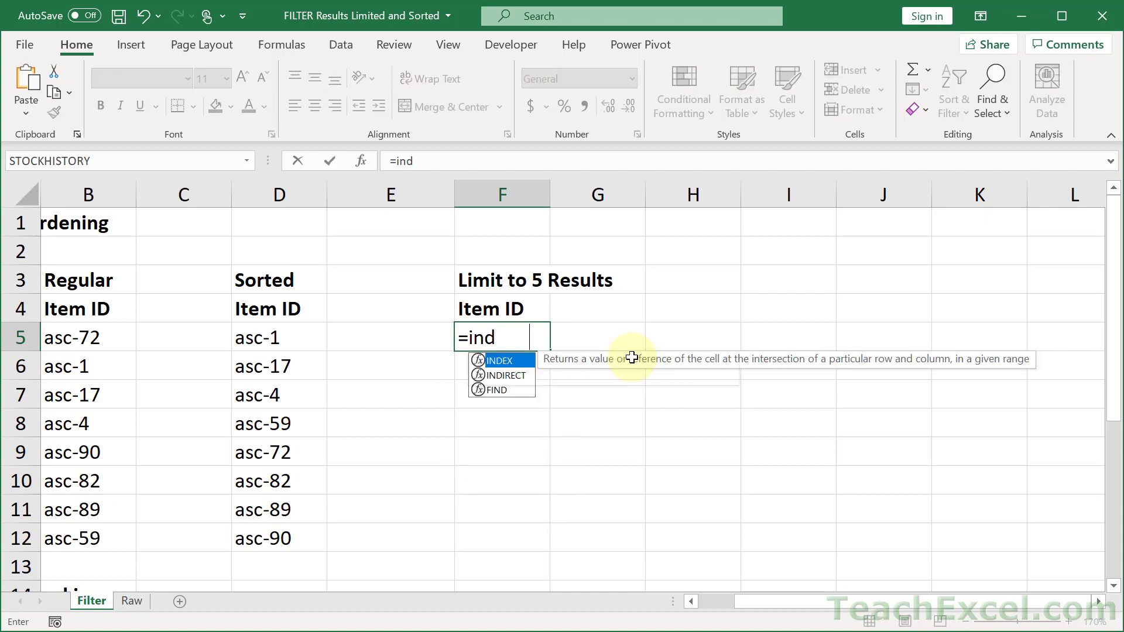
key(Tab)
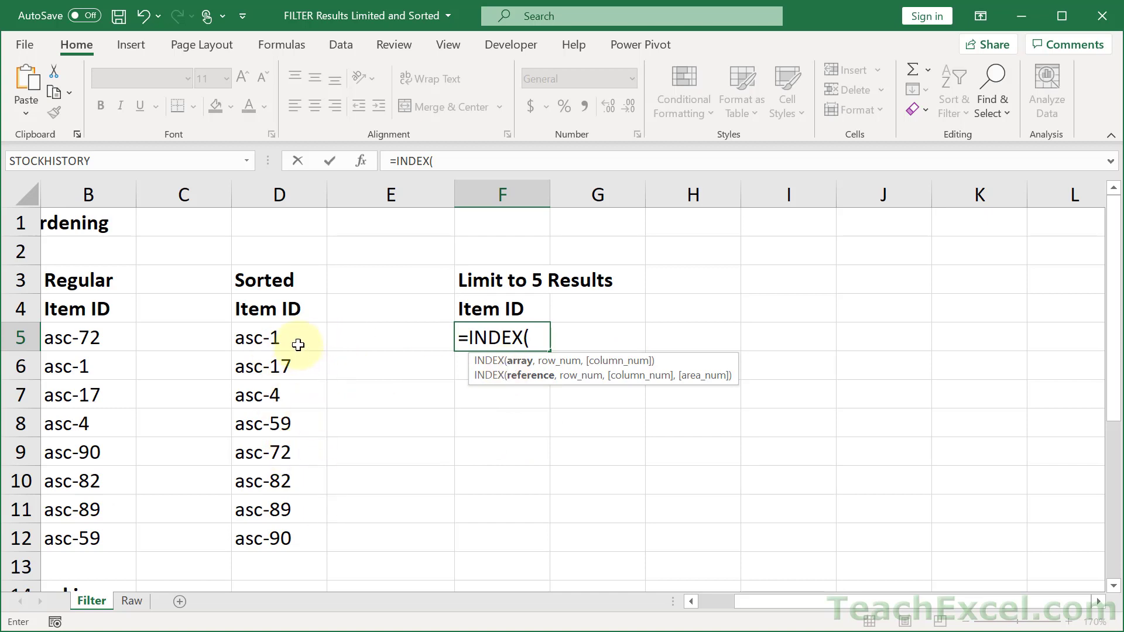
drag(296, 342, 287, 545)
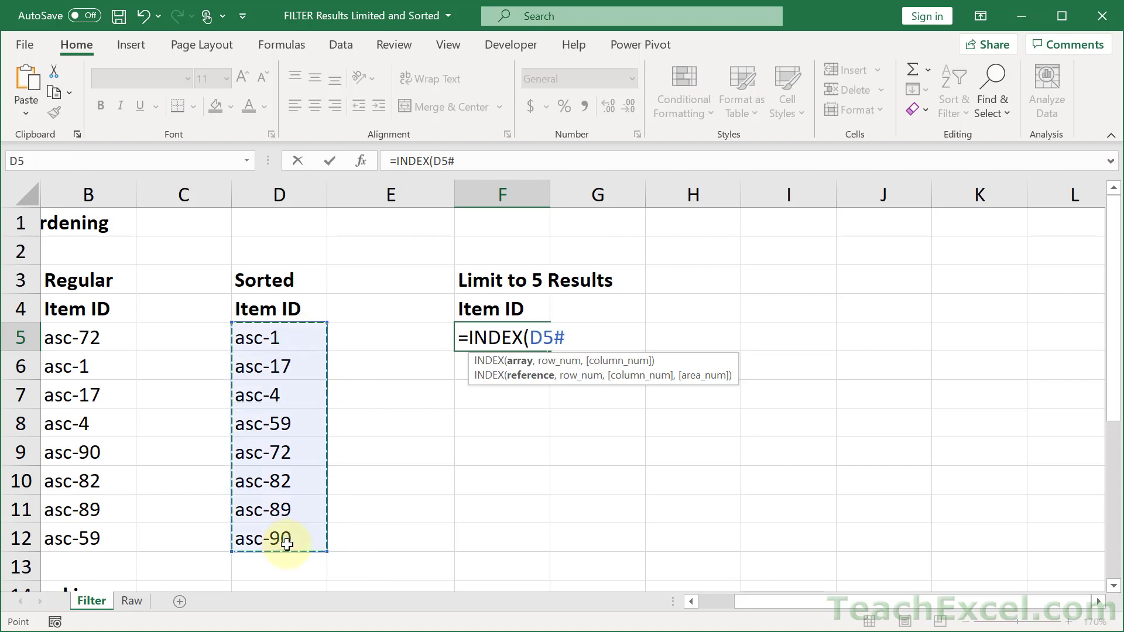
text(,1)
key(Return)
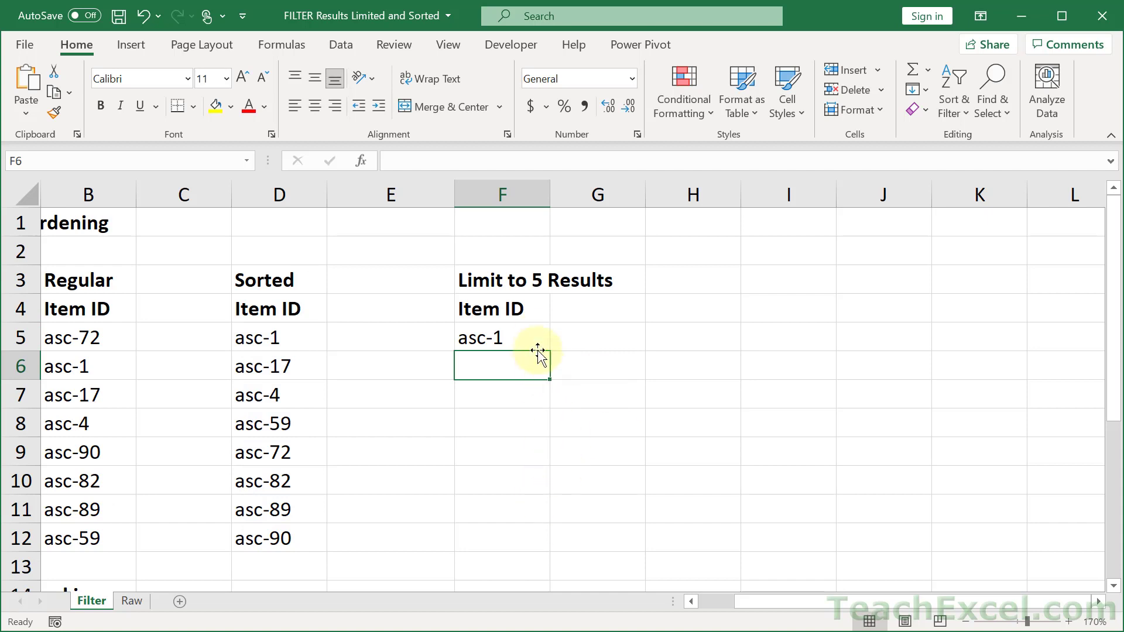
Step: Change the INDEX row number to 3 so F5 returns asc-4
click(537, 332)
double_click(576, 340)
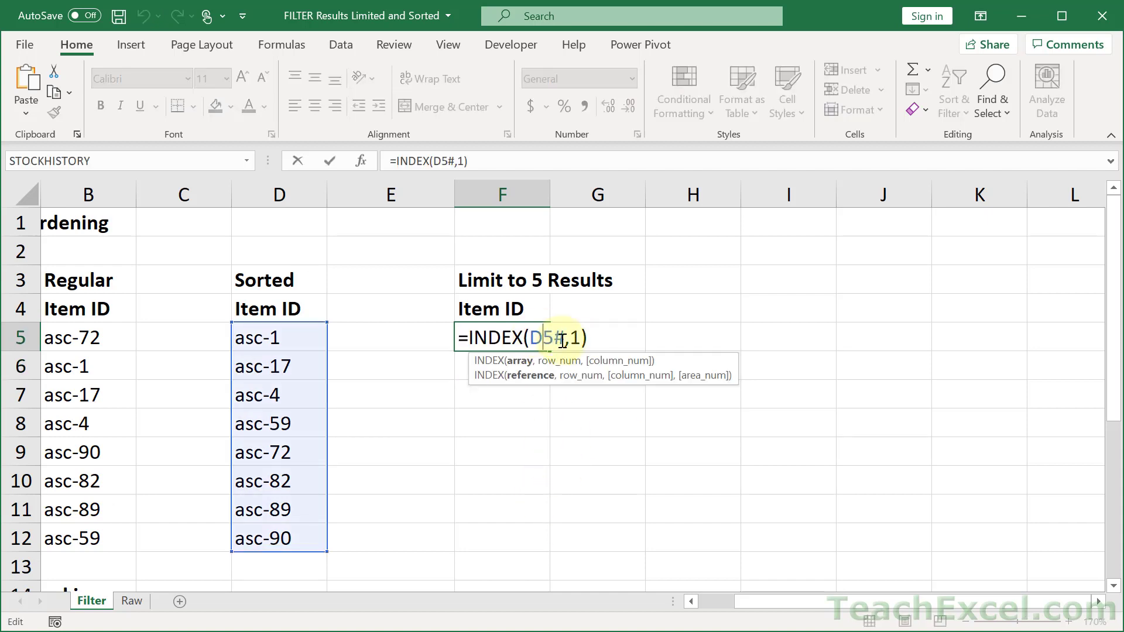
key(BackSpace)
text(3)
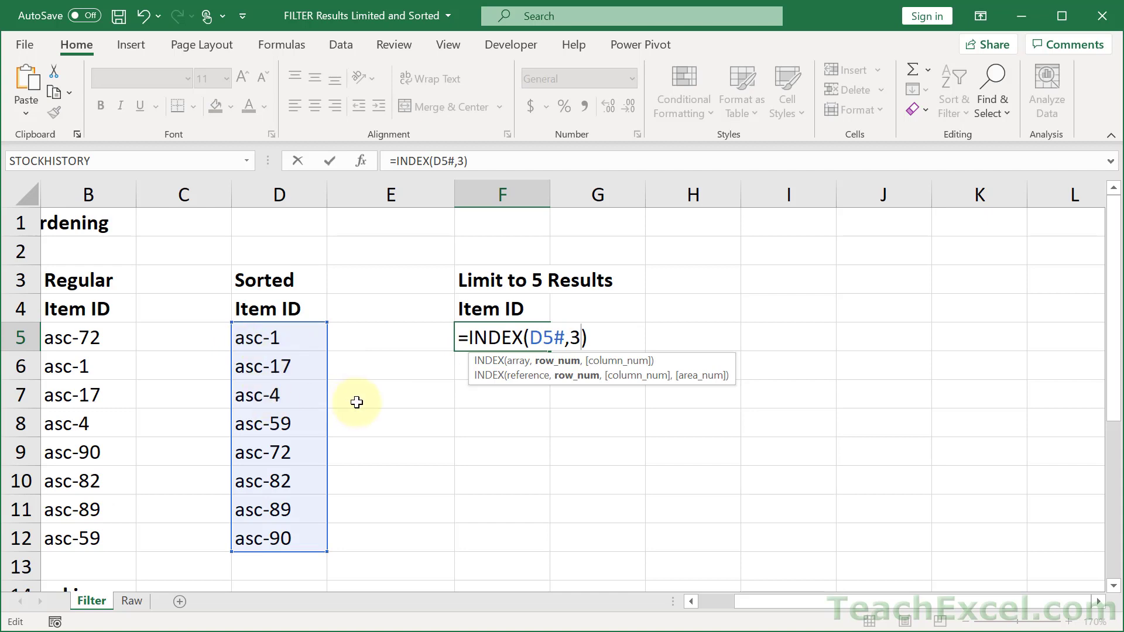
key(Return)
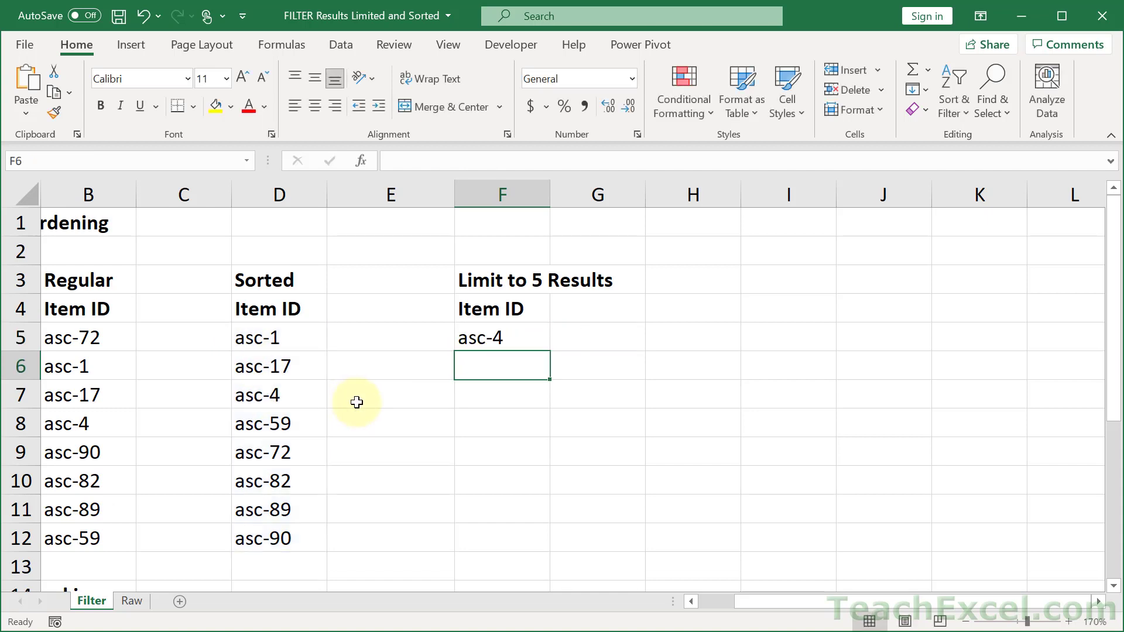
Step: Change F5 to =INDEX(D5#,{1,2,3}) and check the three results spilled across F5:H5
double_click(513, 336)
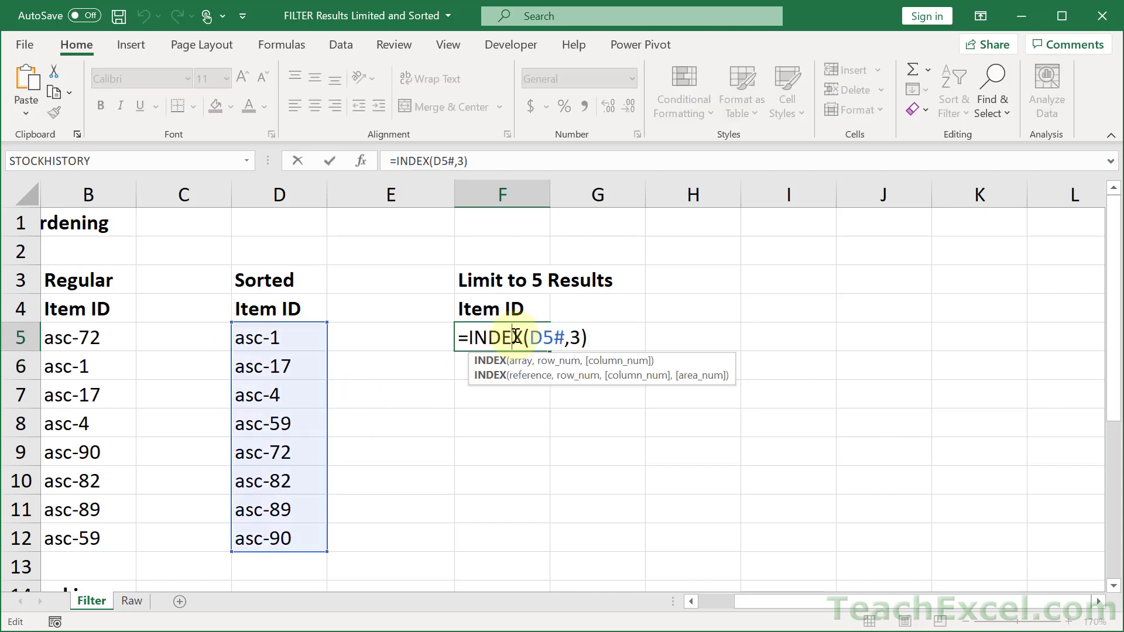
click(580, 337)
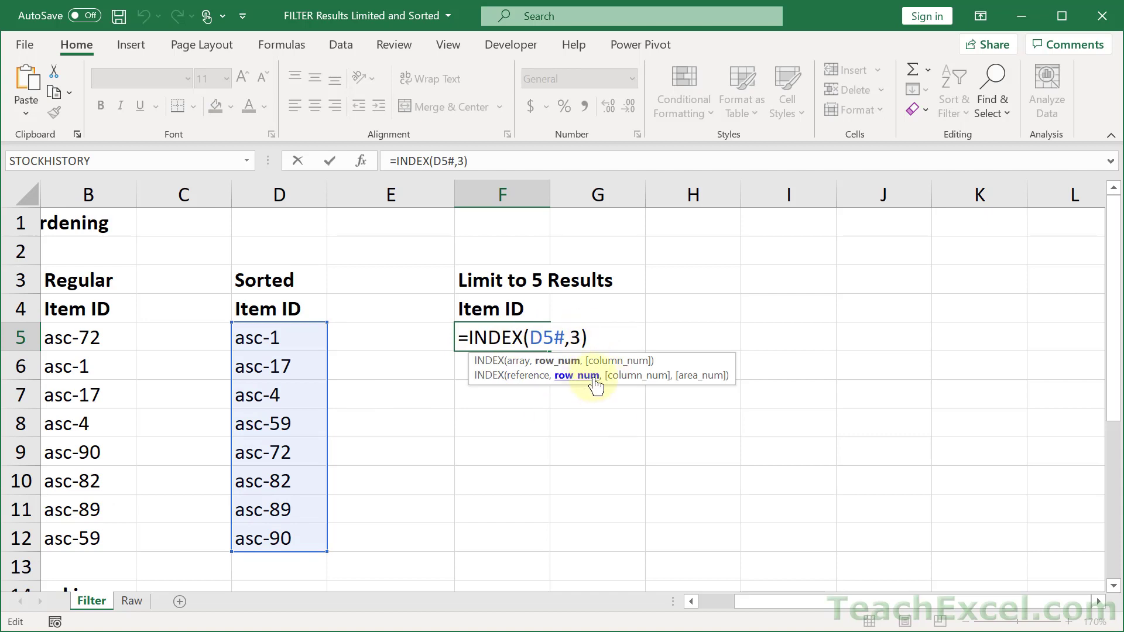
key(BackSpace)
text({1,2,3)
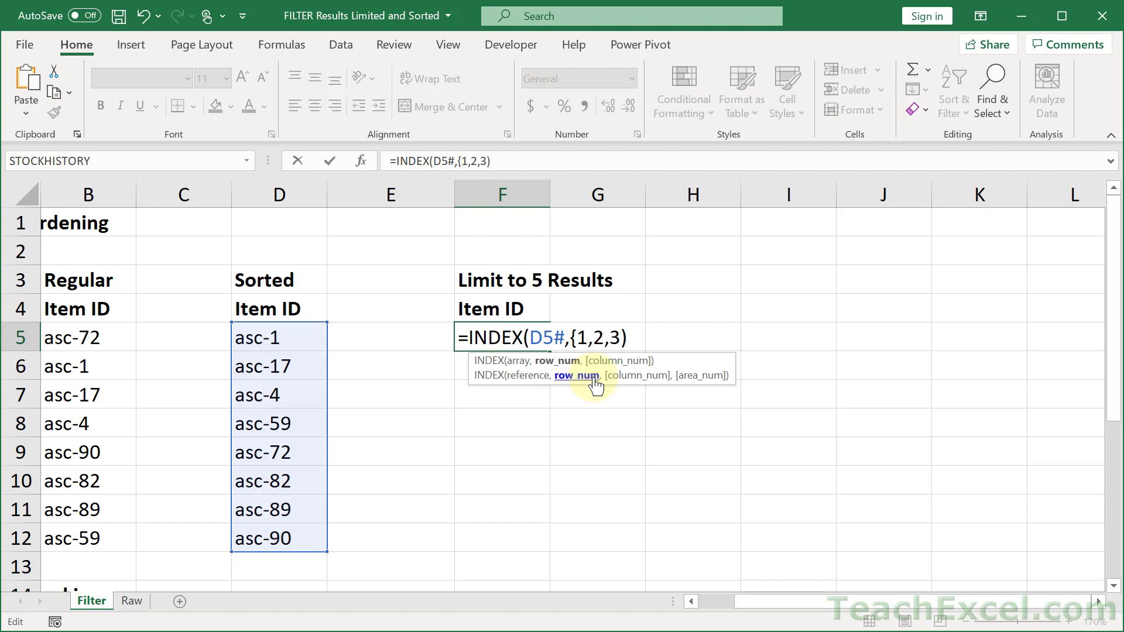
text(})
key(Return)
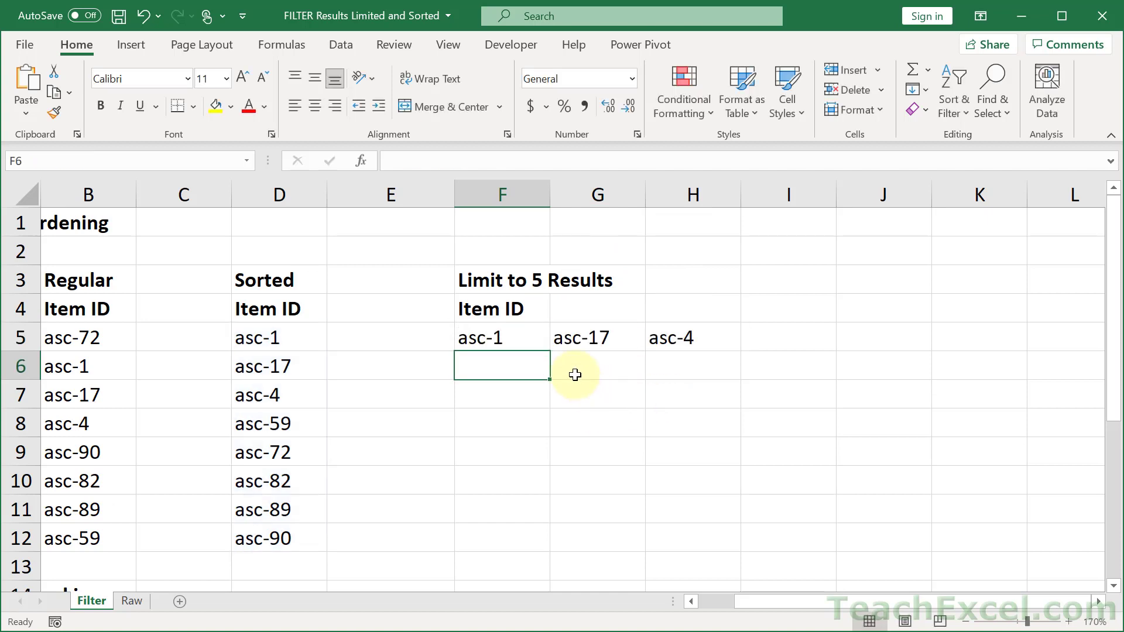
click(518, 341)
click(576, 336)
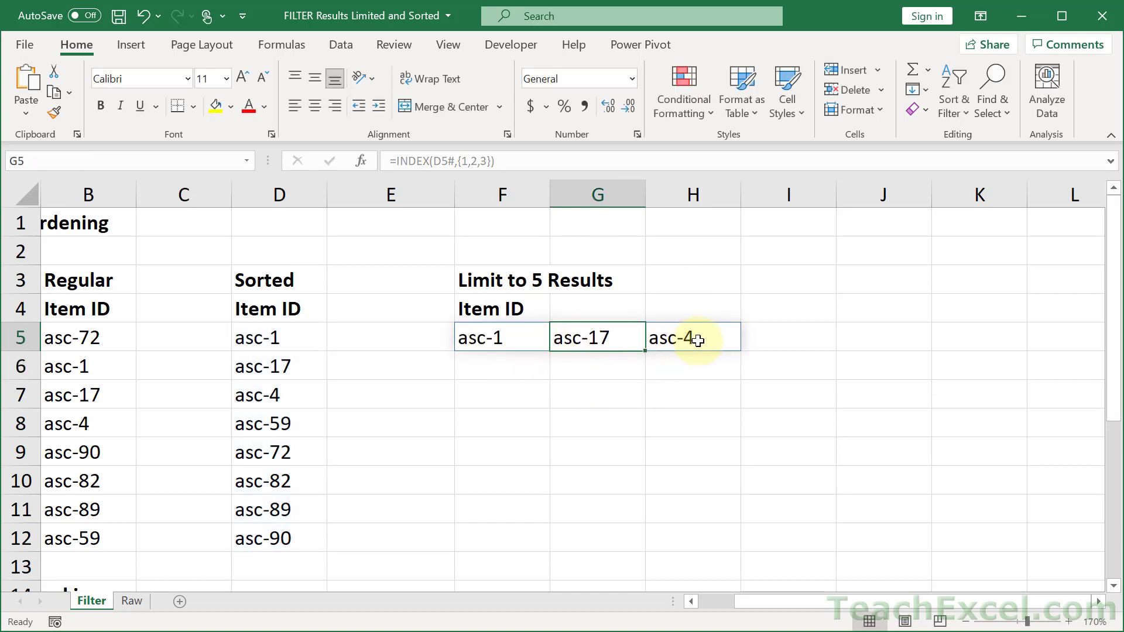
click(696, 337)
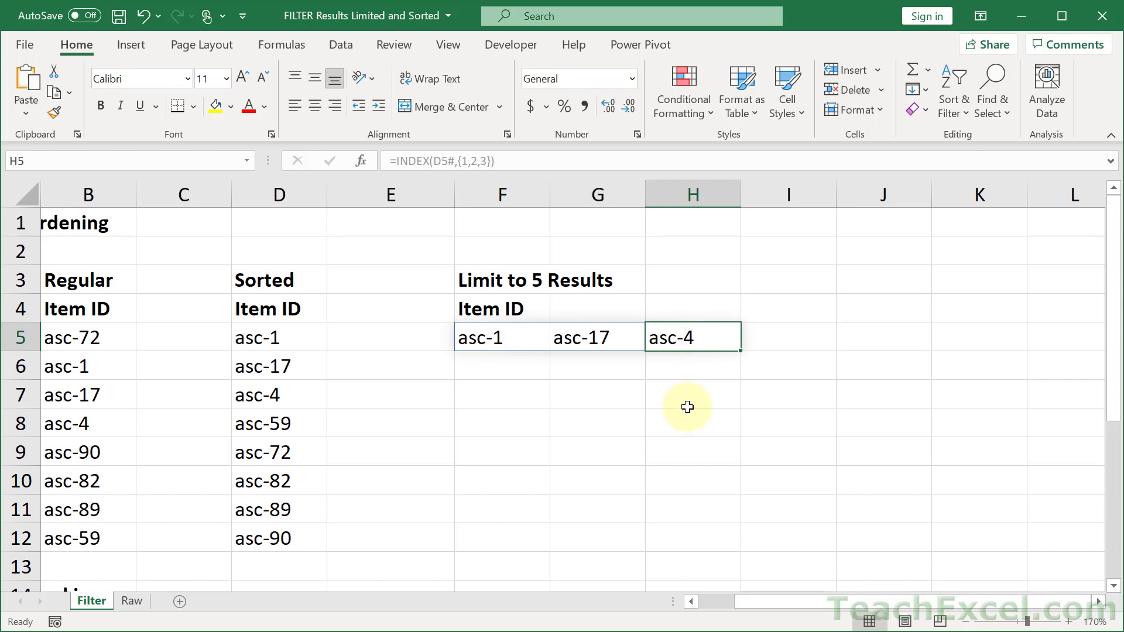
Step: Switch the array to {1;2;3} so asc-1, asc-17 and asc-4 spill down F5:F7
double_click(498, 334)
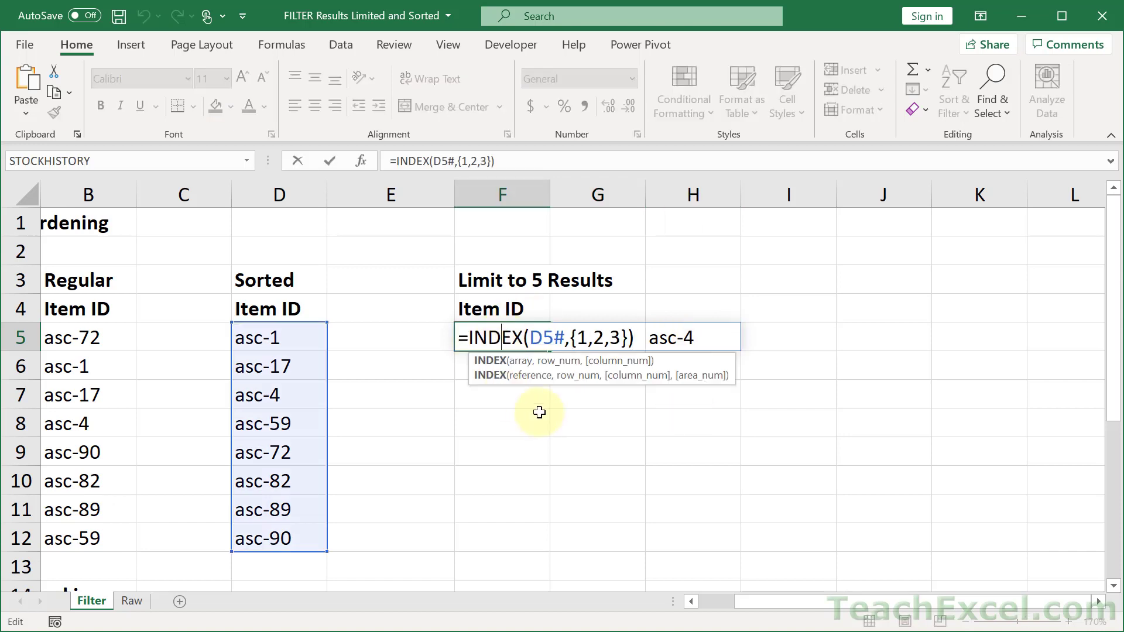
click(594, 343)
key(Delete)
text(;)
key(Delete)
text(;)
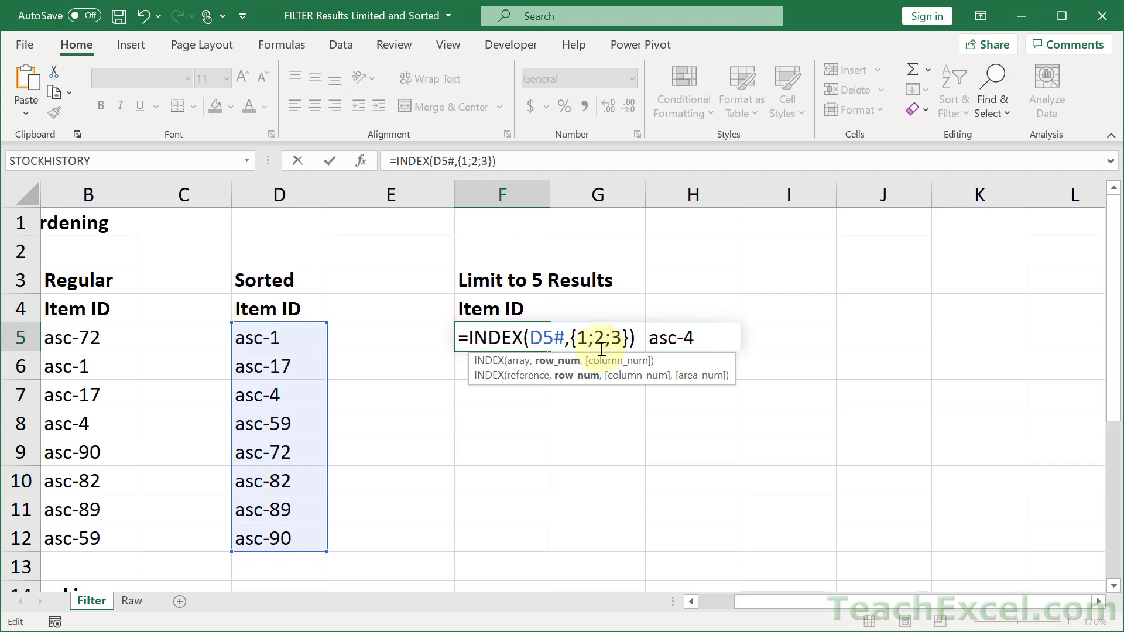
key(Return)
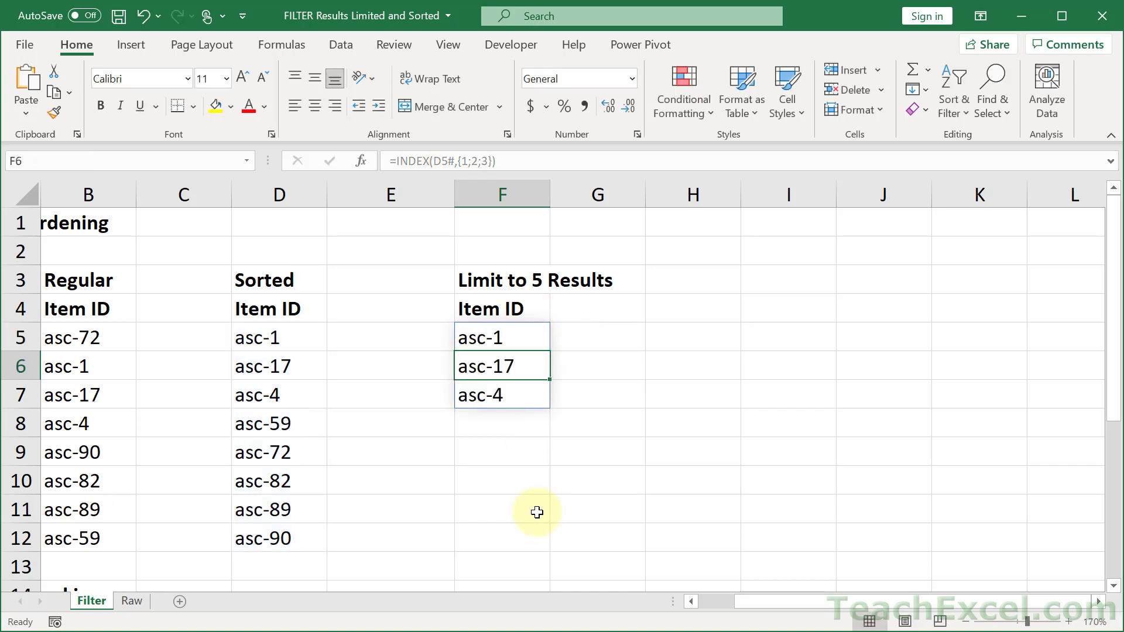
Step: Replace {1;2;3} with SEQUENCE(5), making F5 =INDEX(D5#,SEQUENCE(5)), and review it
double_click(502, 335)
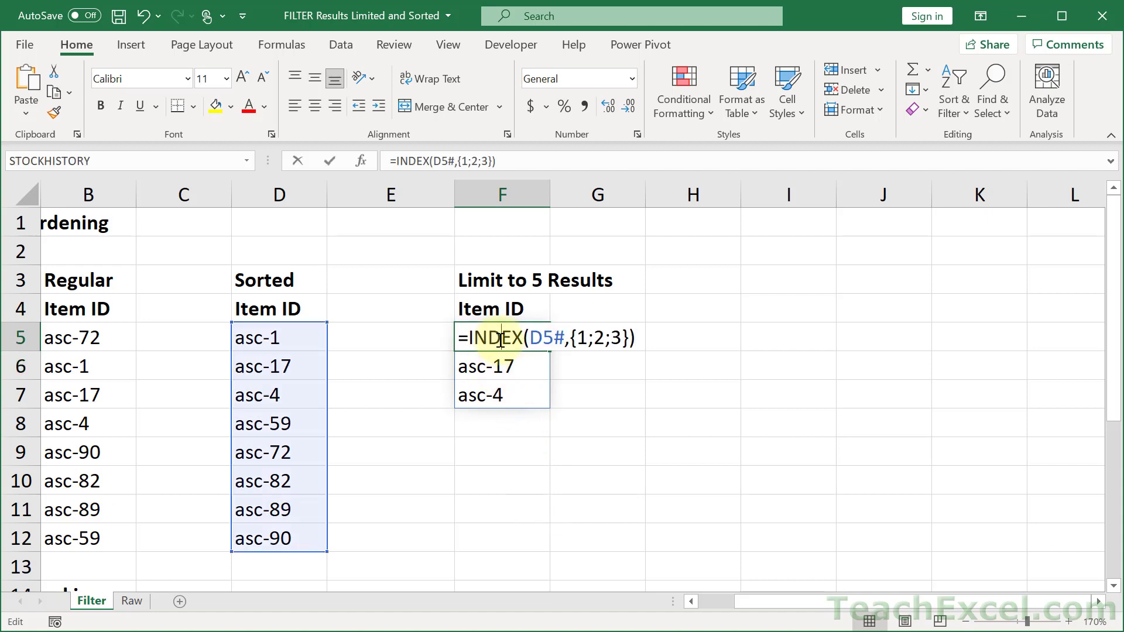
click(629, 337)
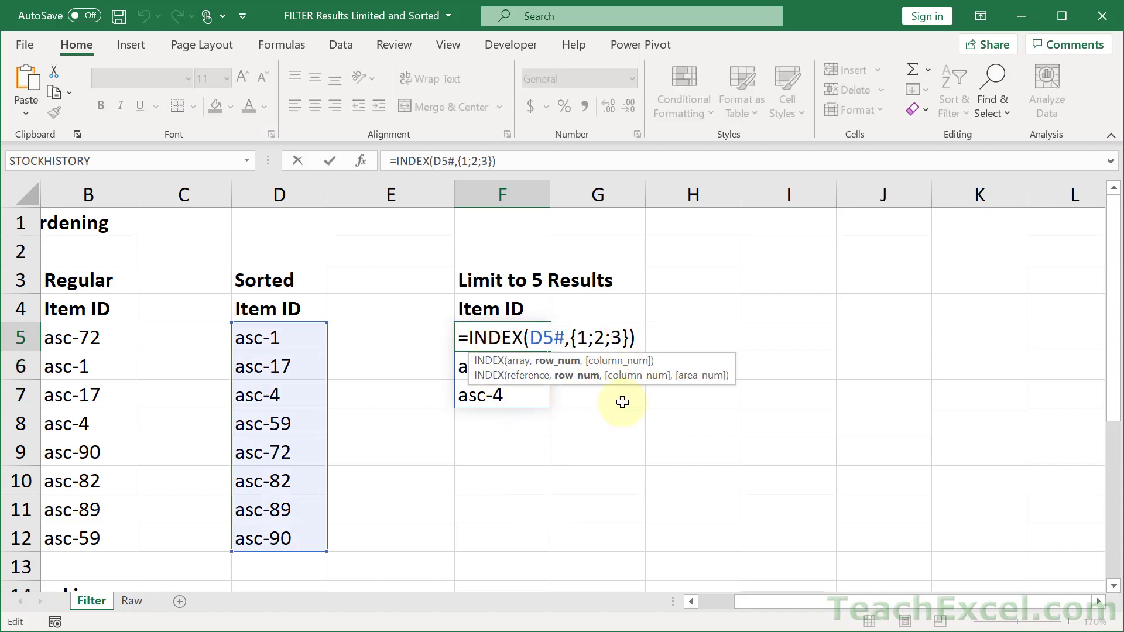
key(BackSpace)
key(BackSpace)
key(BackSpace)
key(BackSpace)
key(BackSpace)
key(BackSpace)
key(BackSpace)
text(se)
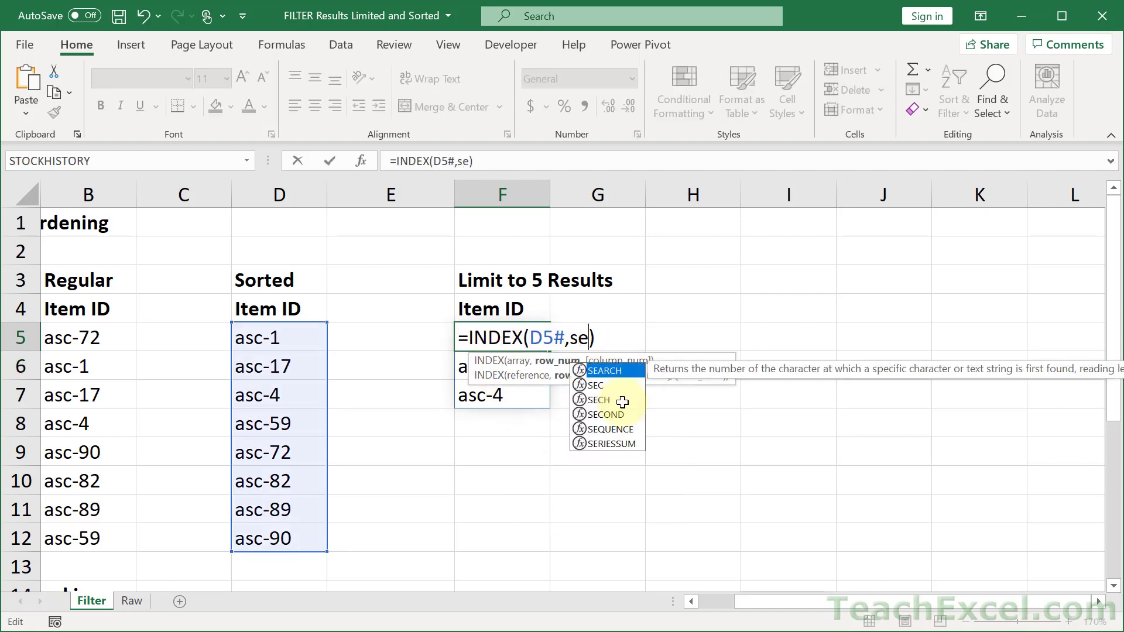
text(q)
key(Tab)
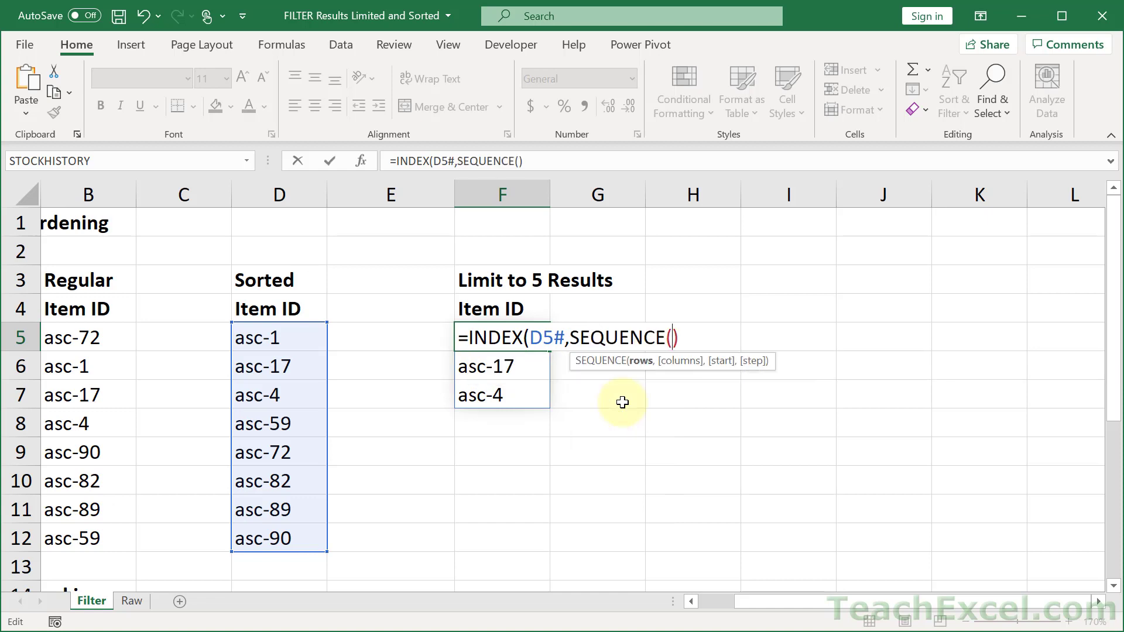
text(5))
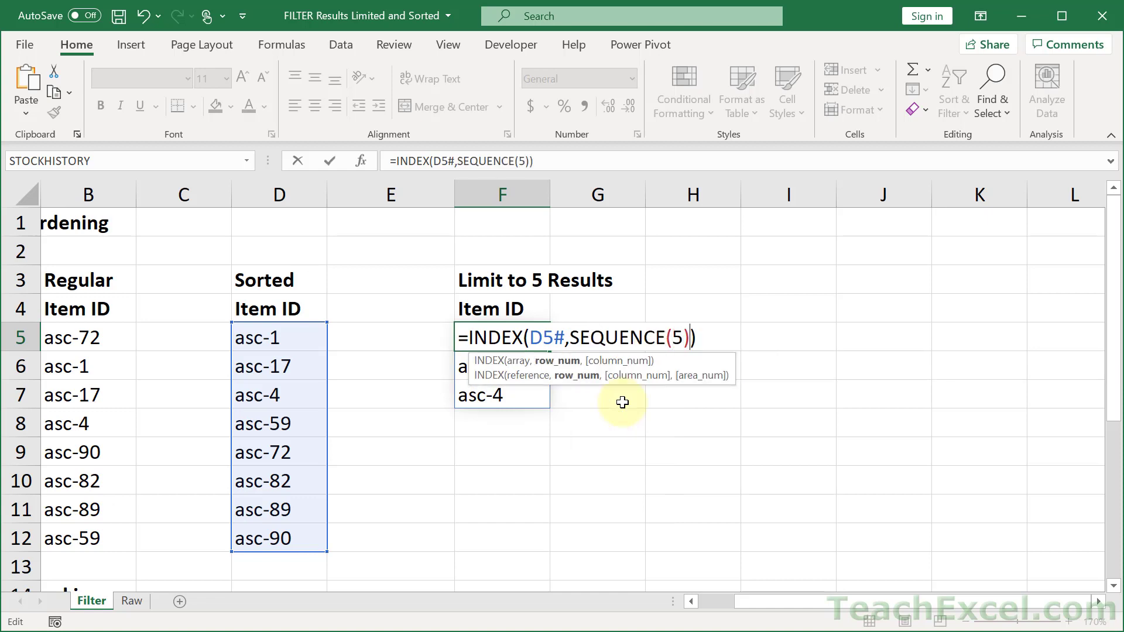
key(Return)
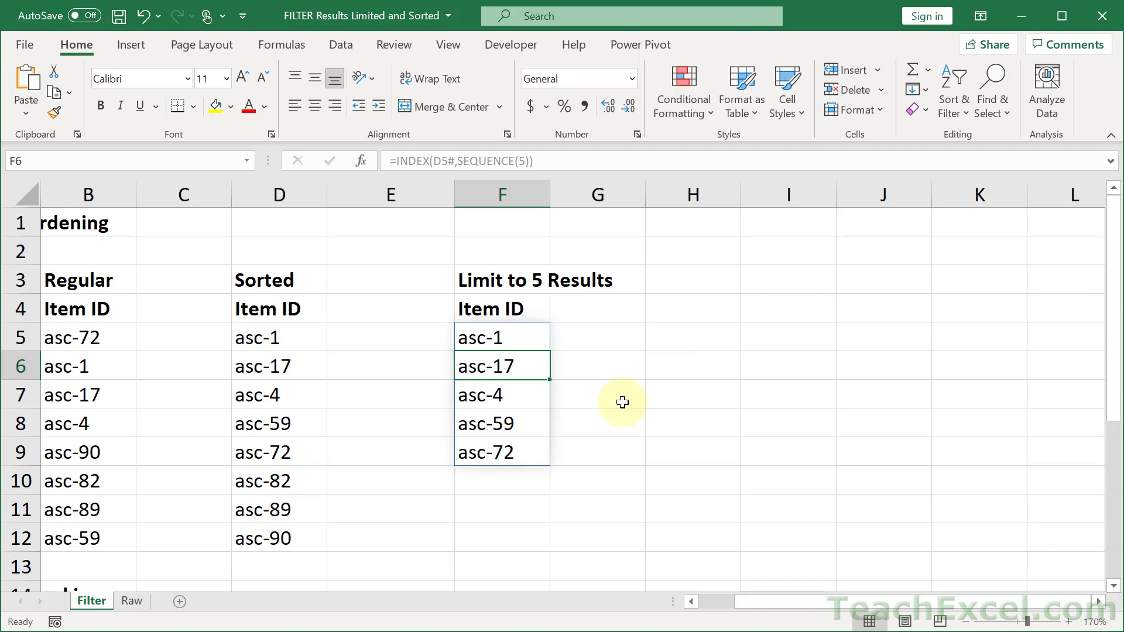
click(500, 336)
double_click(509, 339)
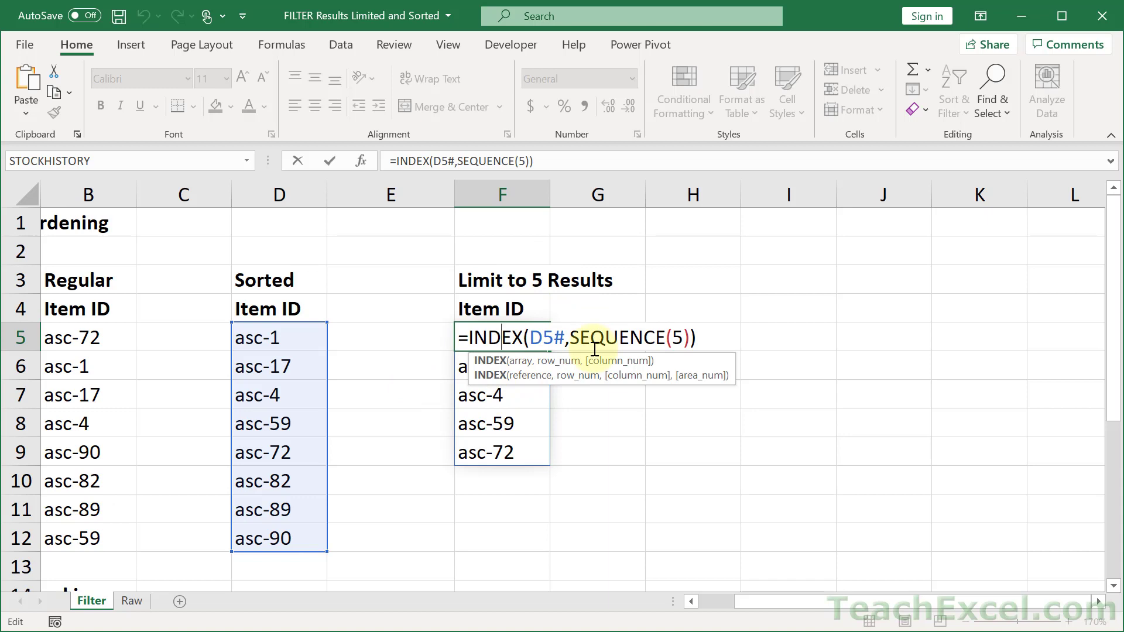
key(Escape)
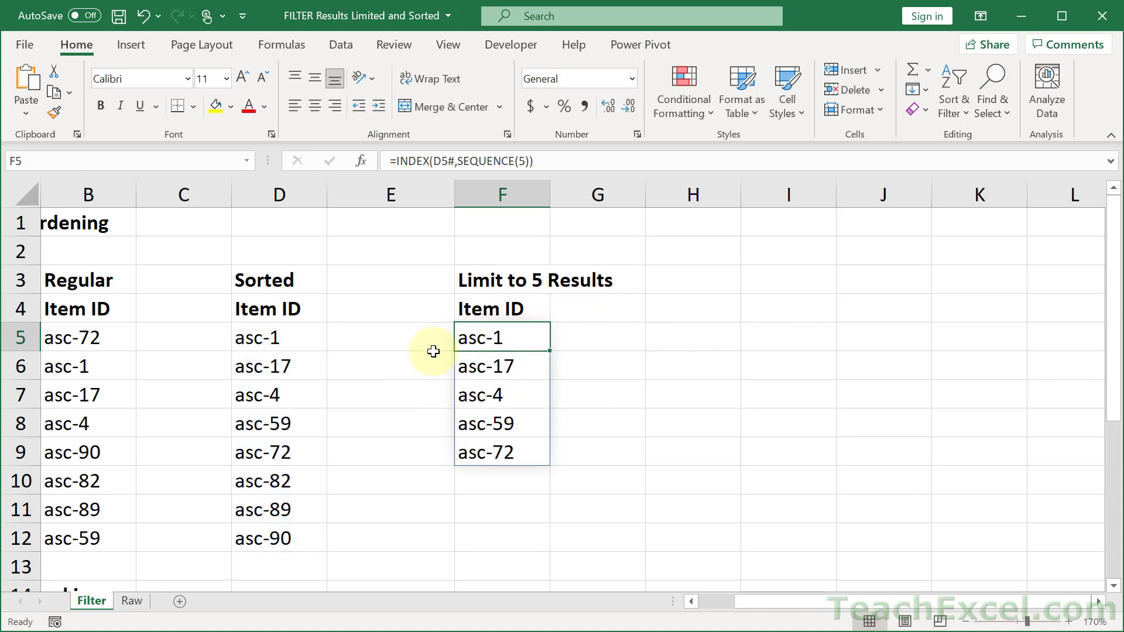
Step: Copy D5's SORT(FILTER(...)) expression and paste it over D5# in F5's INDEX formula
double_click(299, 339)
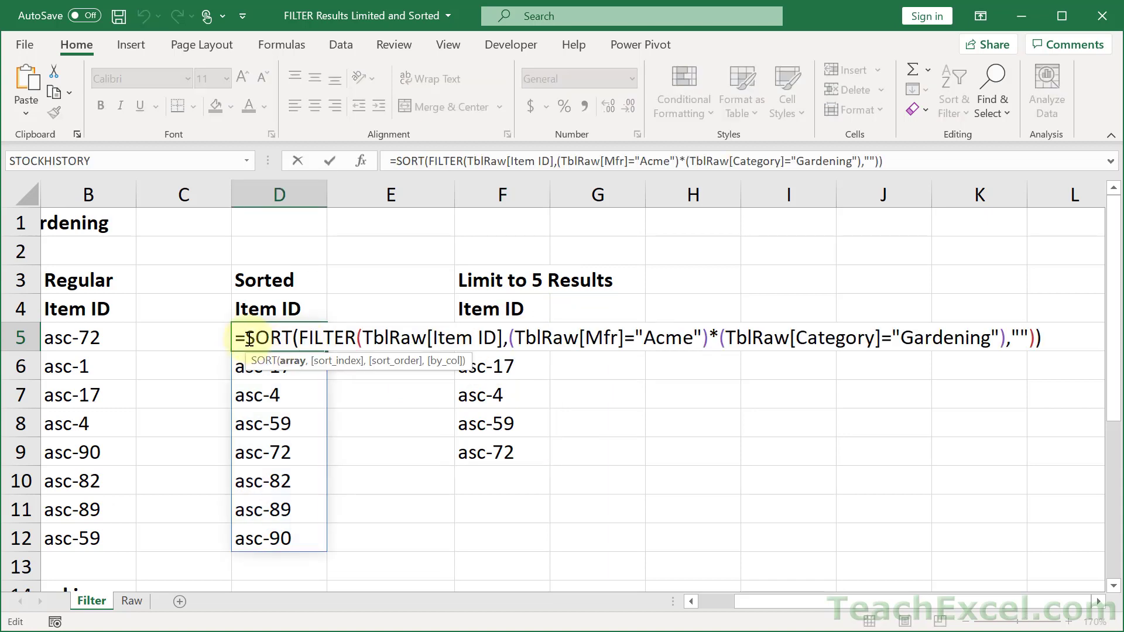
drag(246, 338, 1069, 338)
key(ctrl+c)
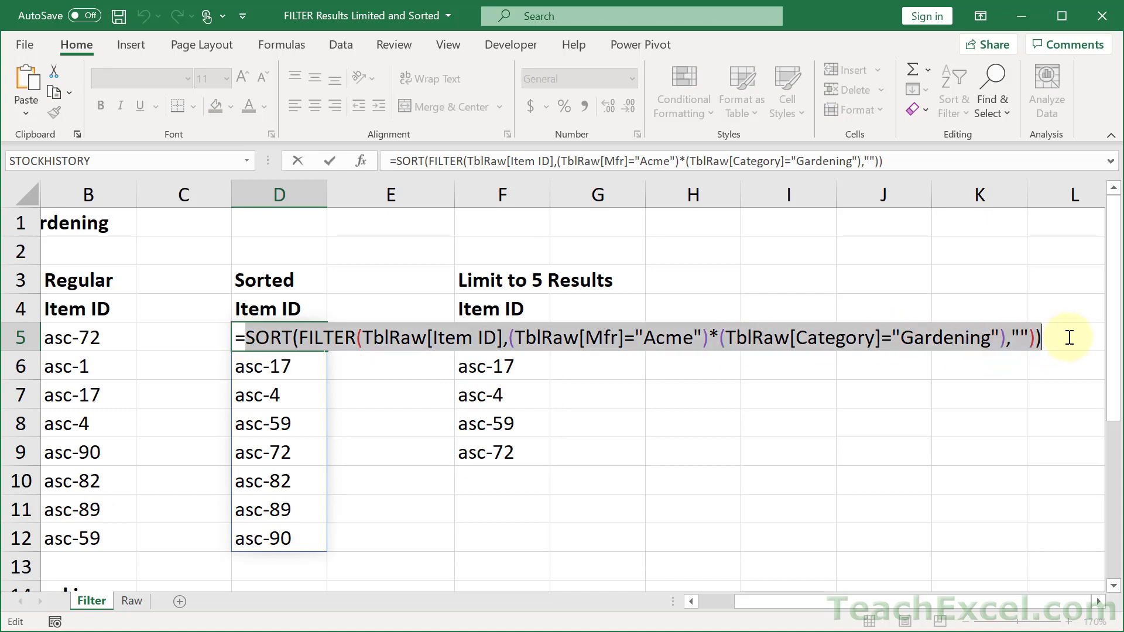
key(Escape)
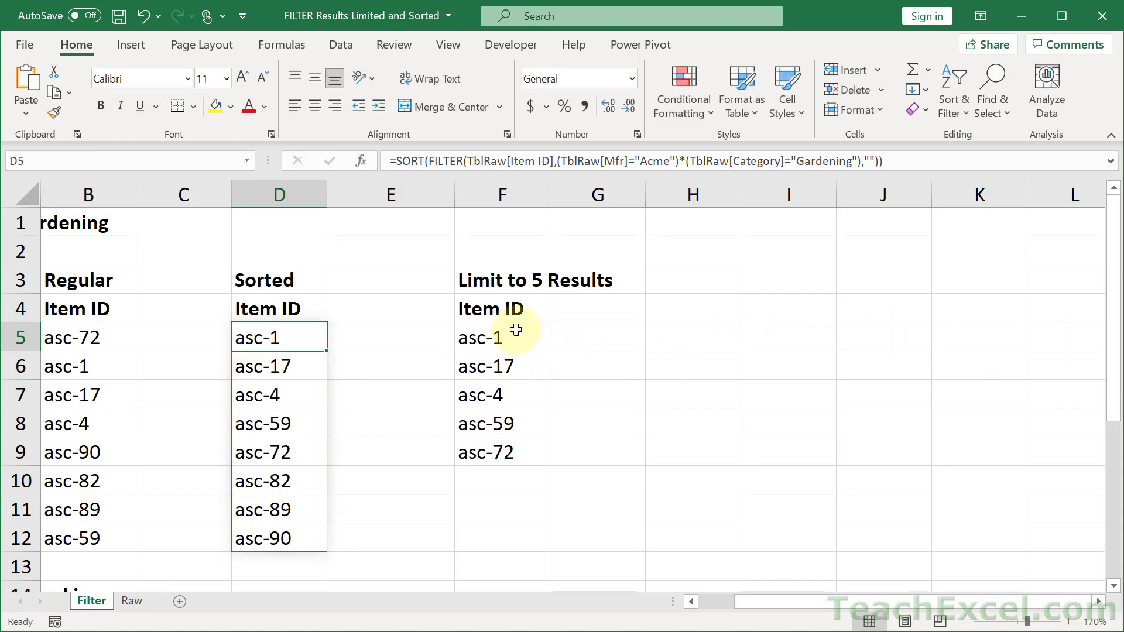
double_click(512, 336)
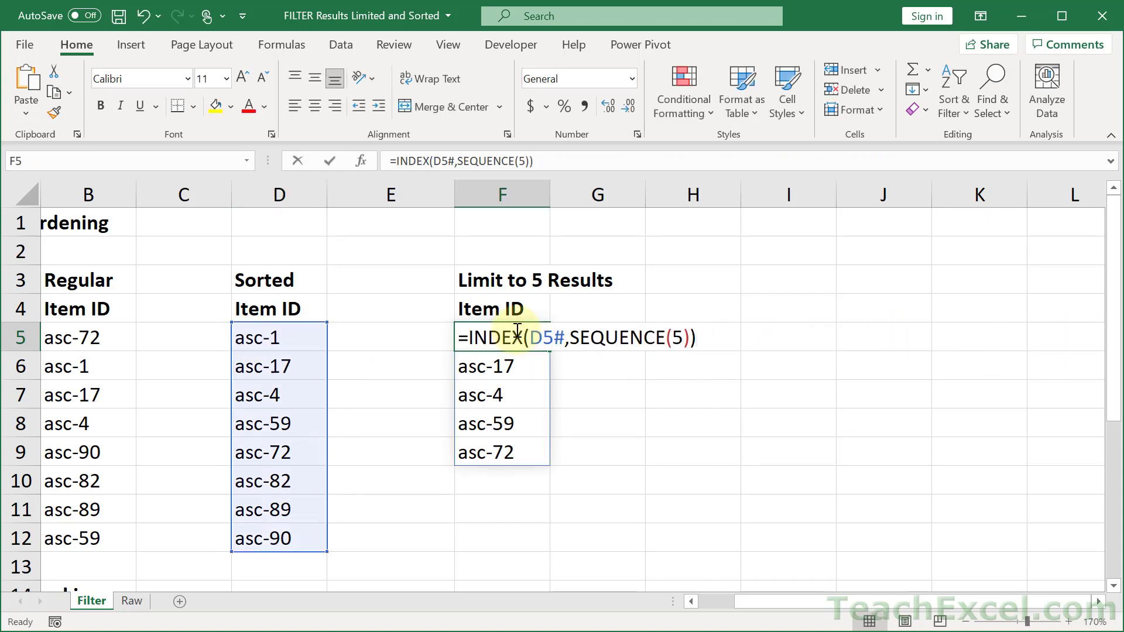
click(569, 337)
key(BackSpace)
key(BackSpace)
key(BackSpace)
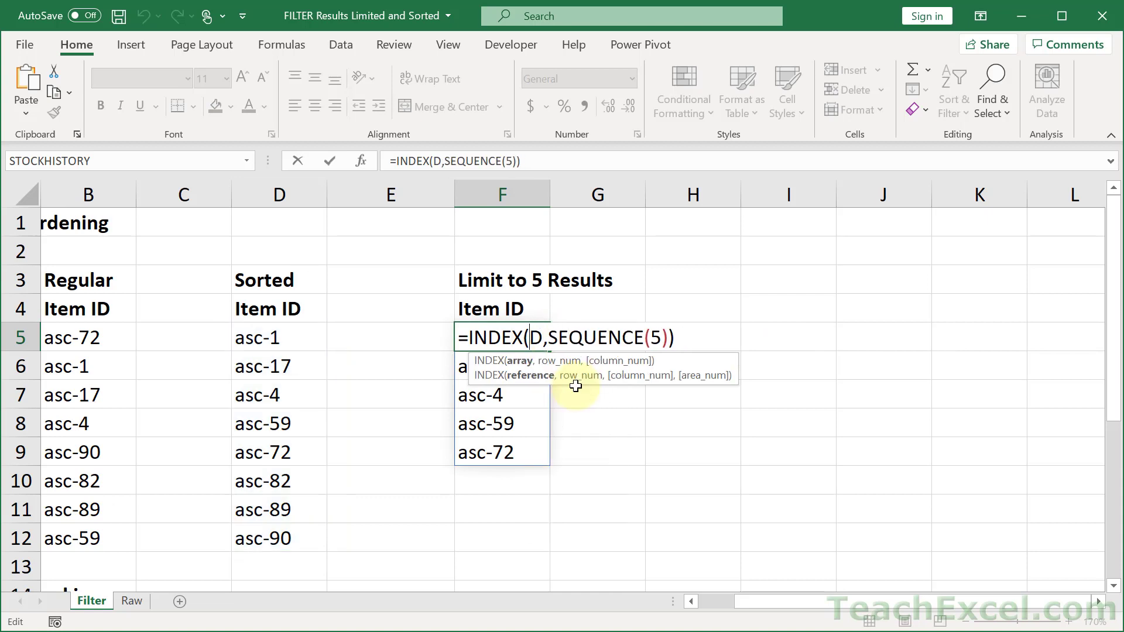
key(ctrl+v)
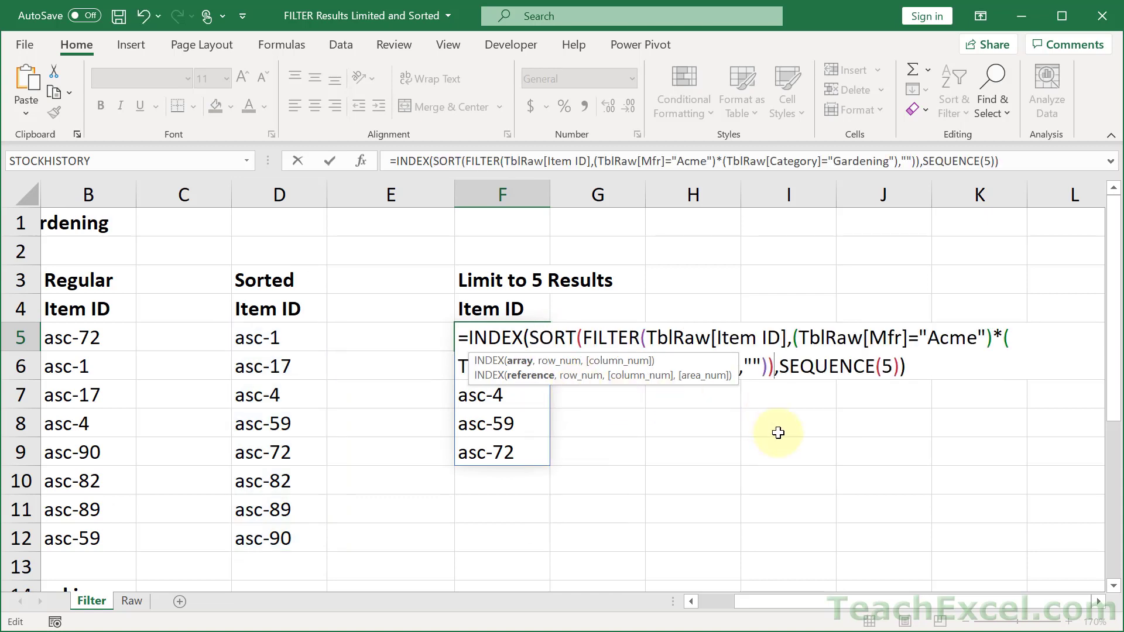
key(Return)
Step: Review F5's updated formula, then move down to the 3 Largest by Price cell B18
click(521, 336)
double_click(521, 336)
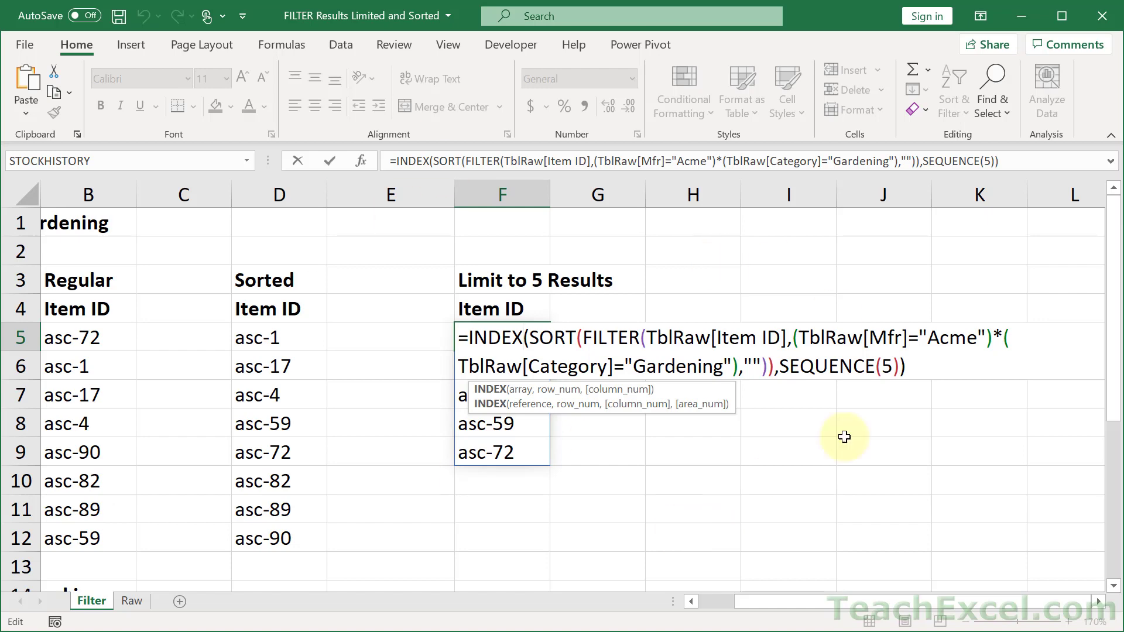
key(Return)
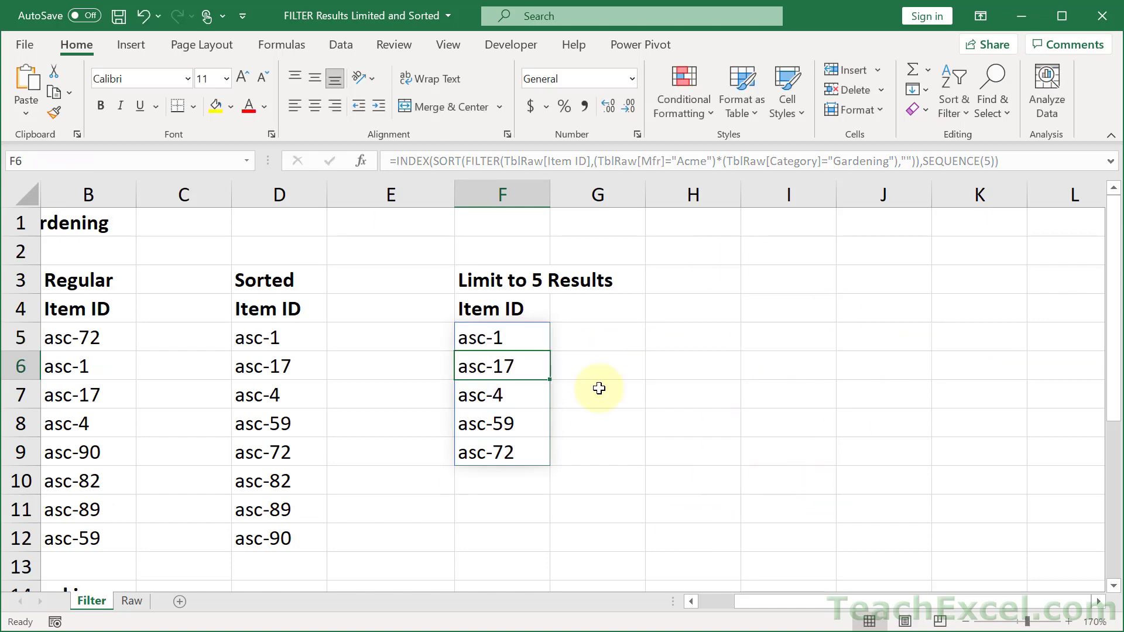
scroll(598, 387, down, 5)
scroll(598, 388, left, 1)
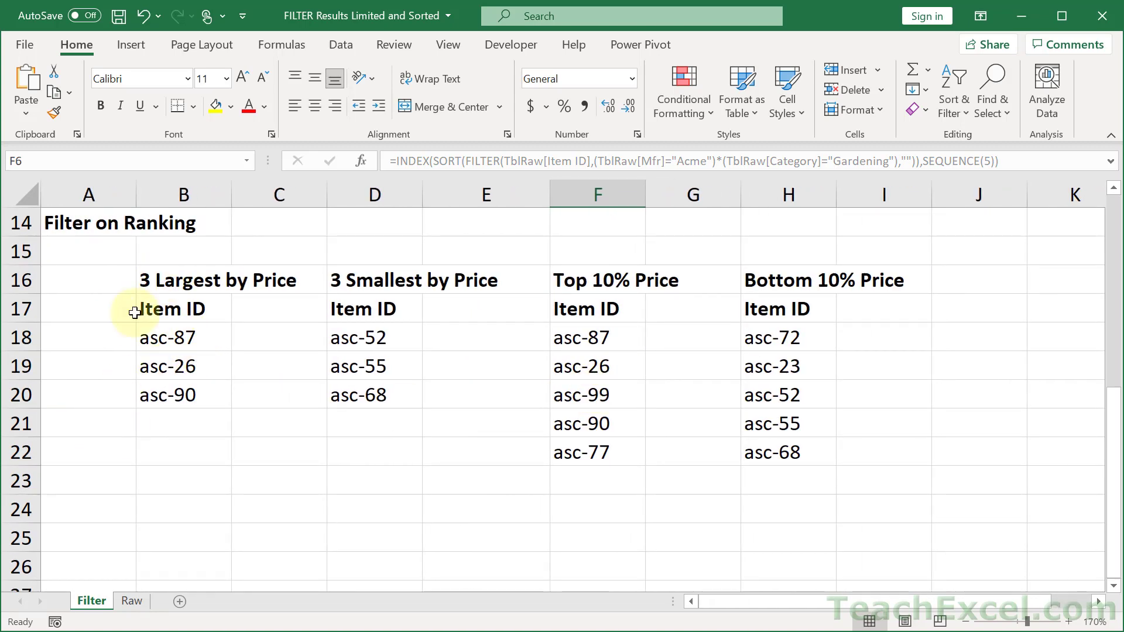
click(206, 339)
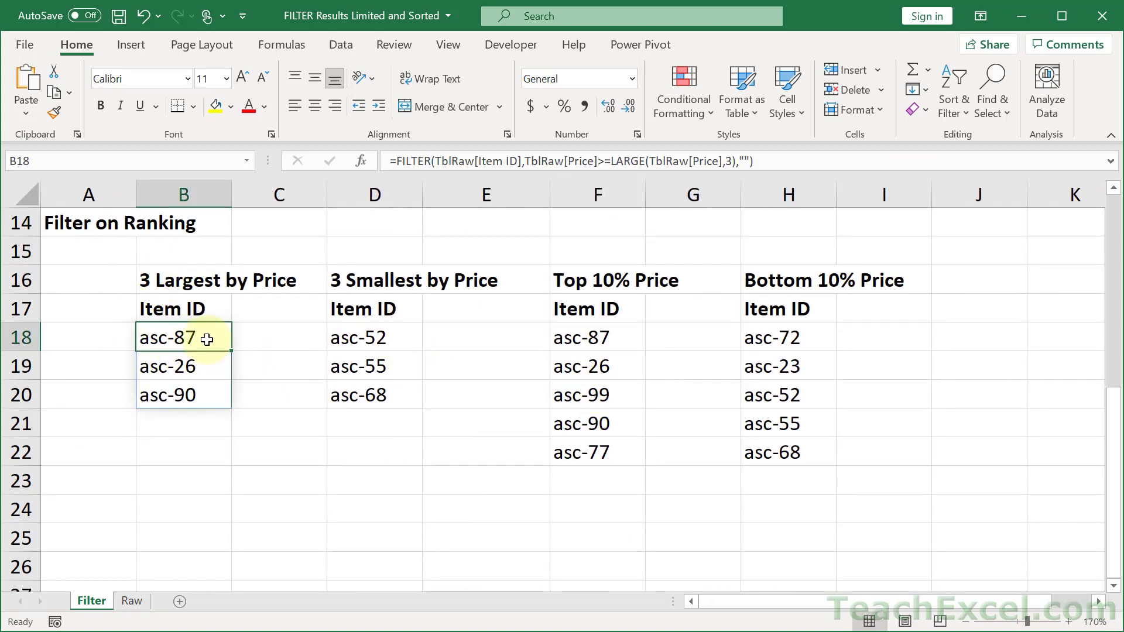
Step: Replace B18's formula with a new FILTER returning TblRaw[Item ID]
key(Delete)
text(=fil)
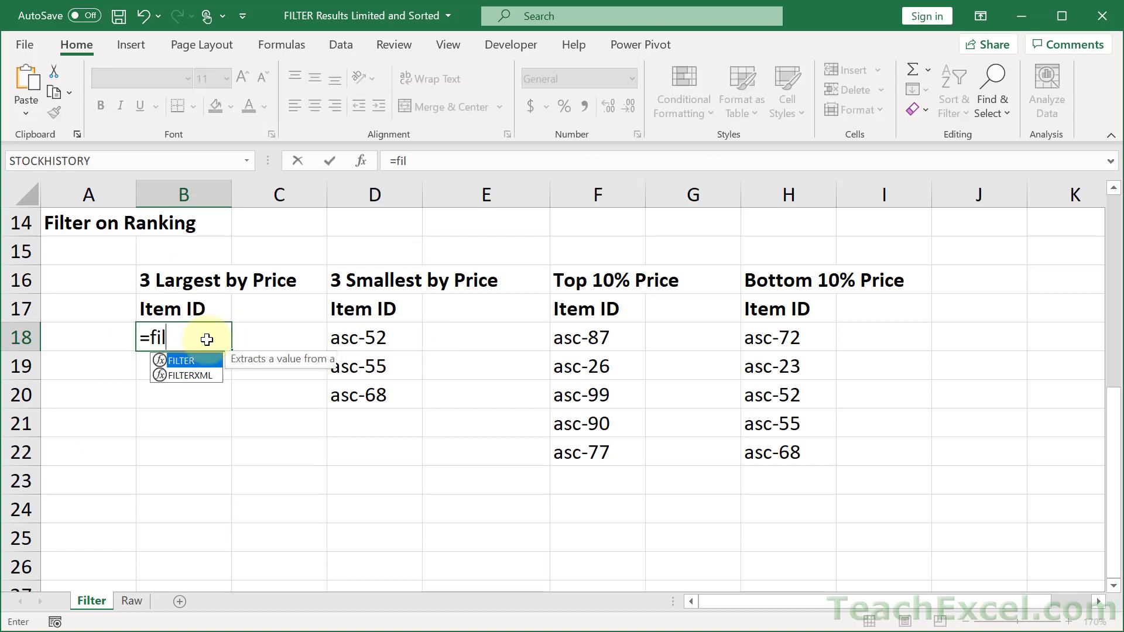
key(Tab)
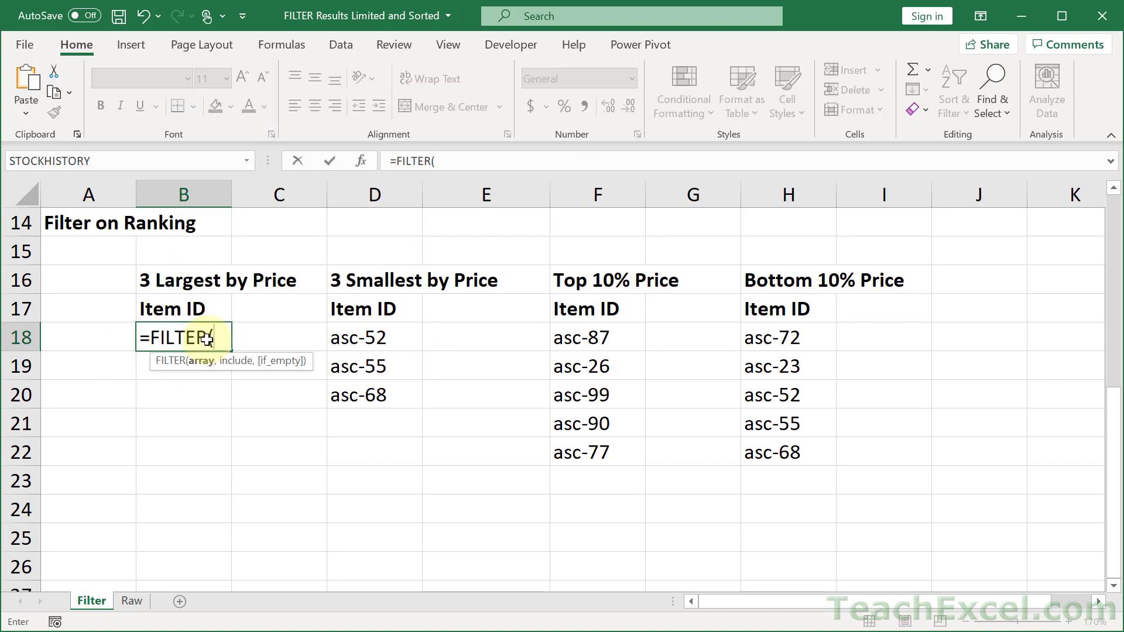
text(Tbl)
key(Tab)
text([)
key(Down)
key(Tab)
text(])
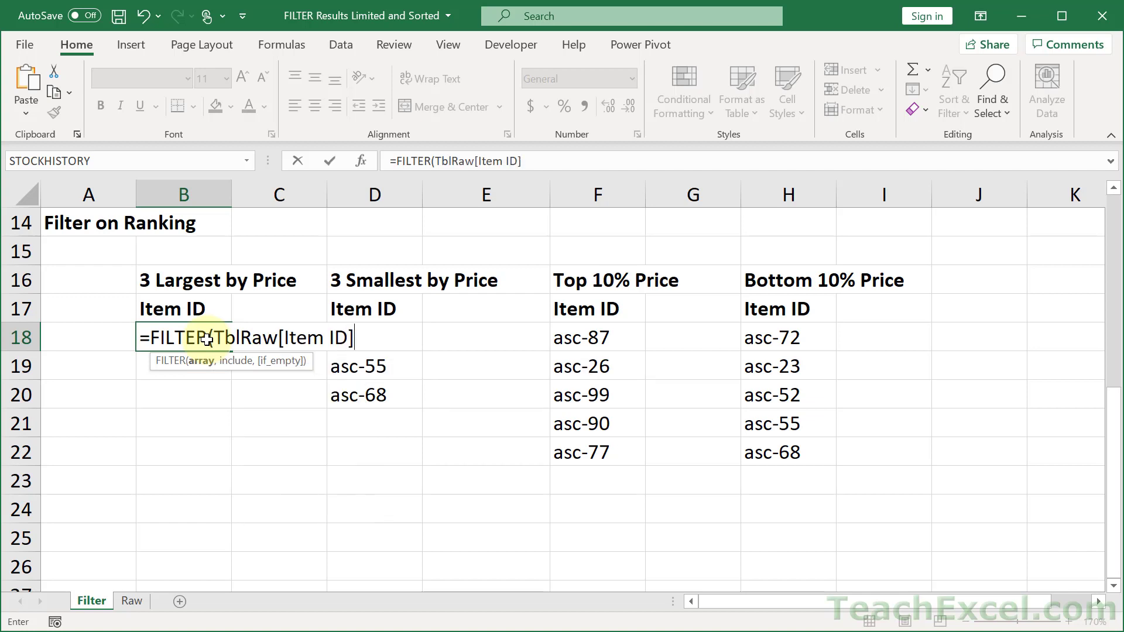
text(,)
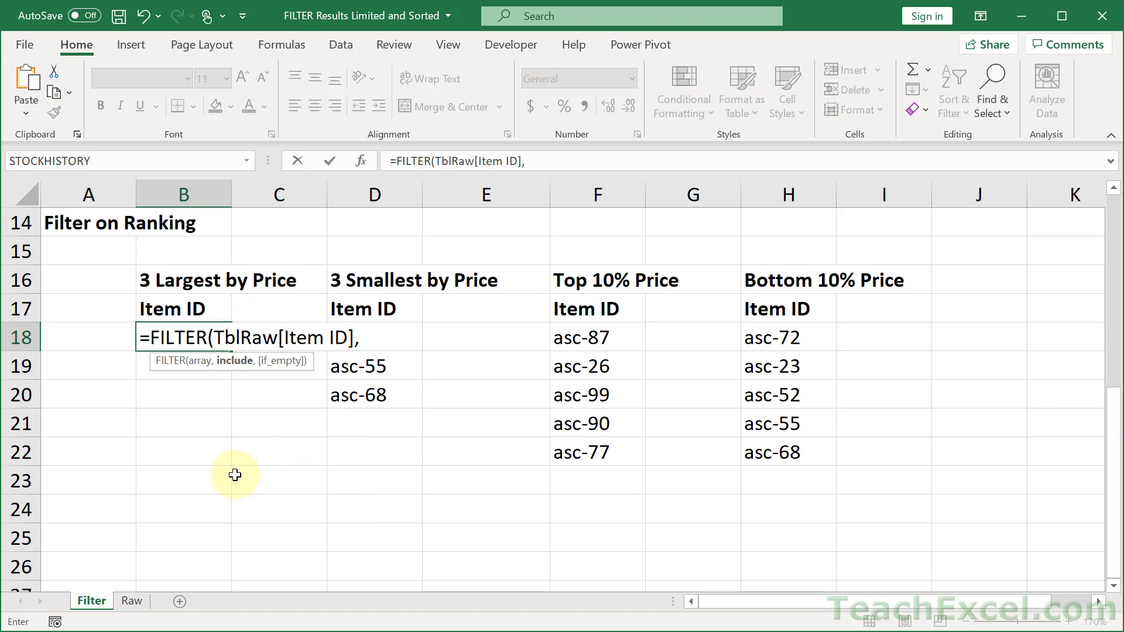
text(())
Step: Complete B18's condition as TblRaw[Price]>=LARGE(TblRaw[Price],3) with an empty-text fallback
key(BackSpace)
key(BackSpace)
text(Tbl)
key(Tab)
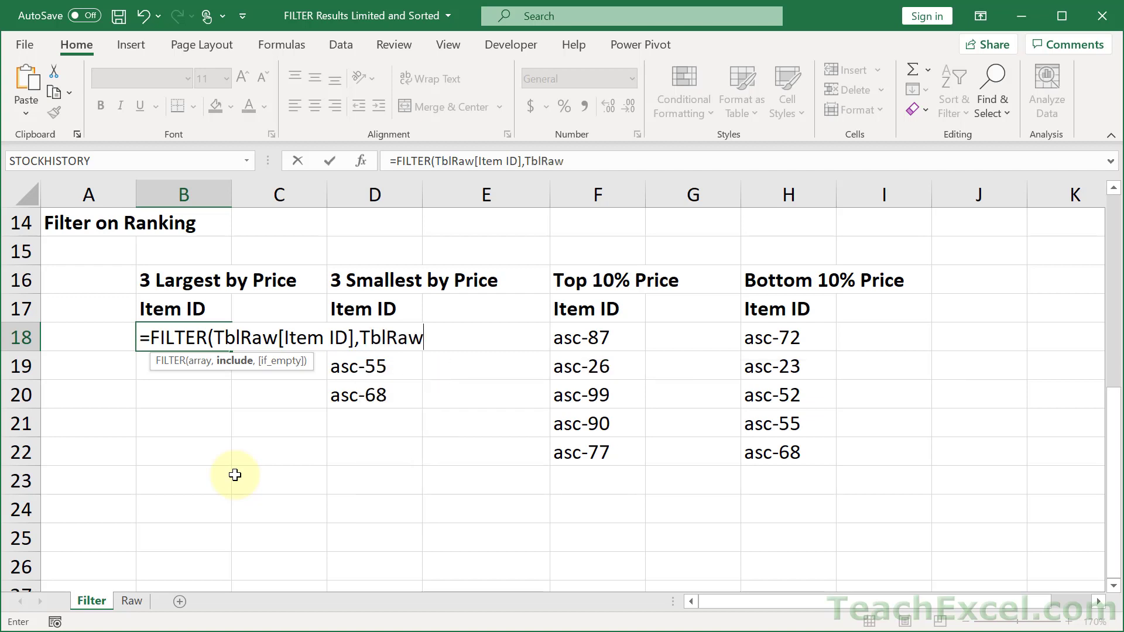
text([Price)
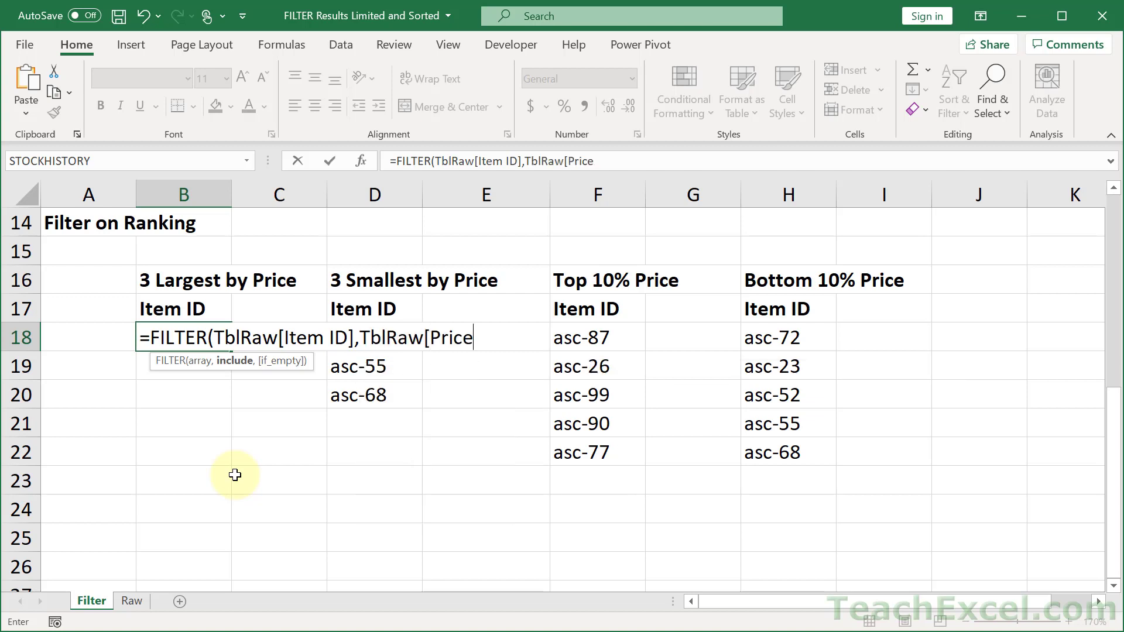
text([)
text(.)
key(BackSpace)
text(>=Large)
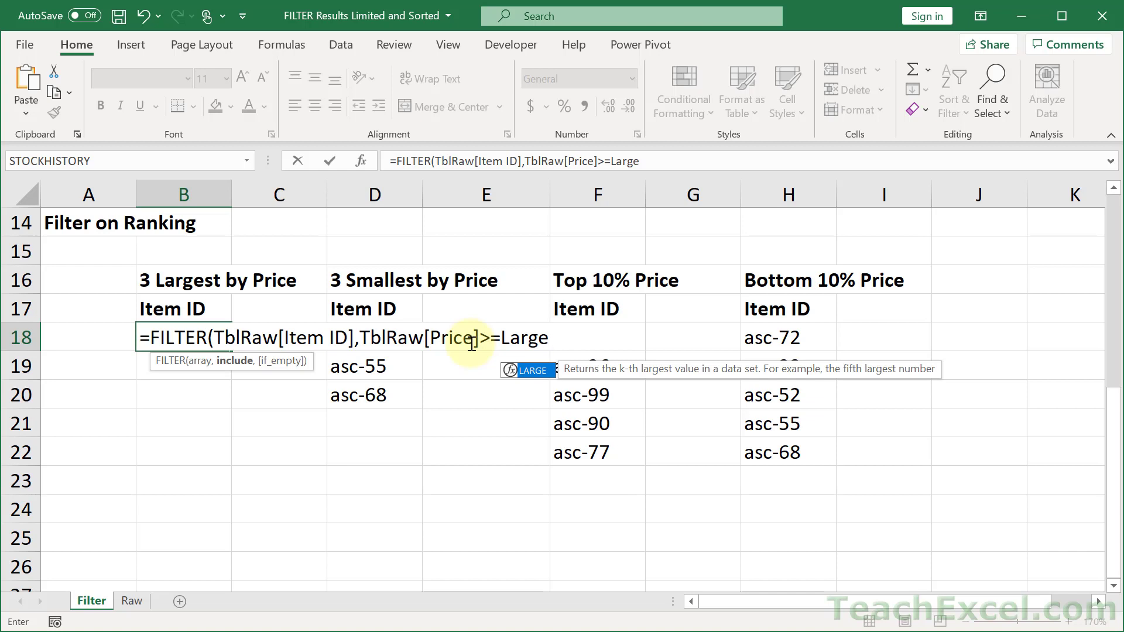
text(()
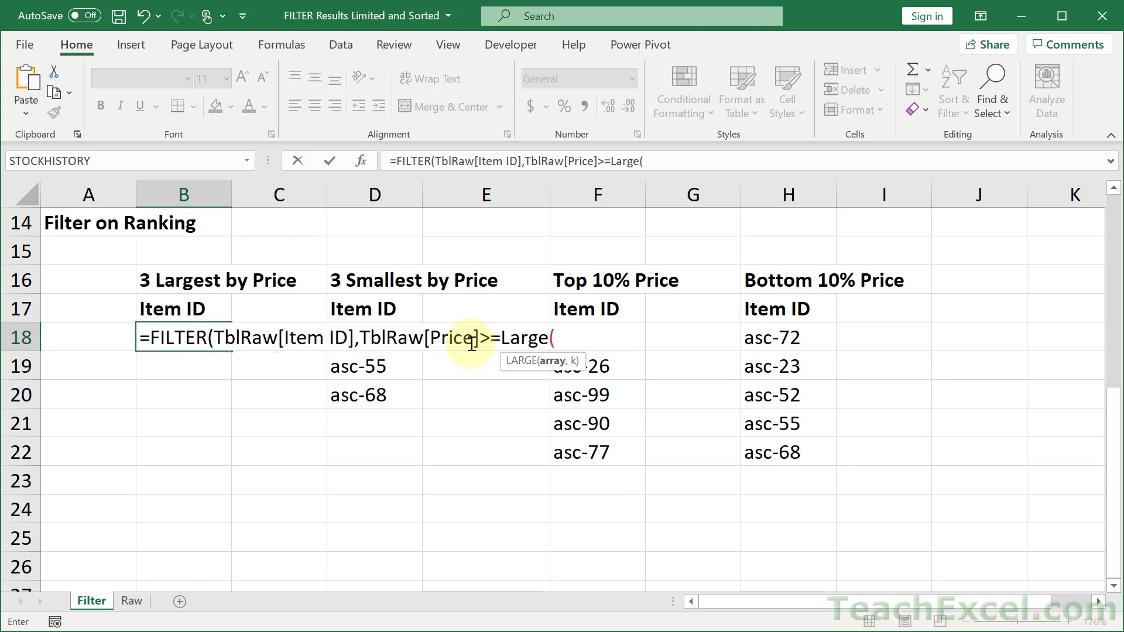
text(TblRaw)
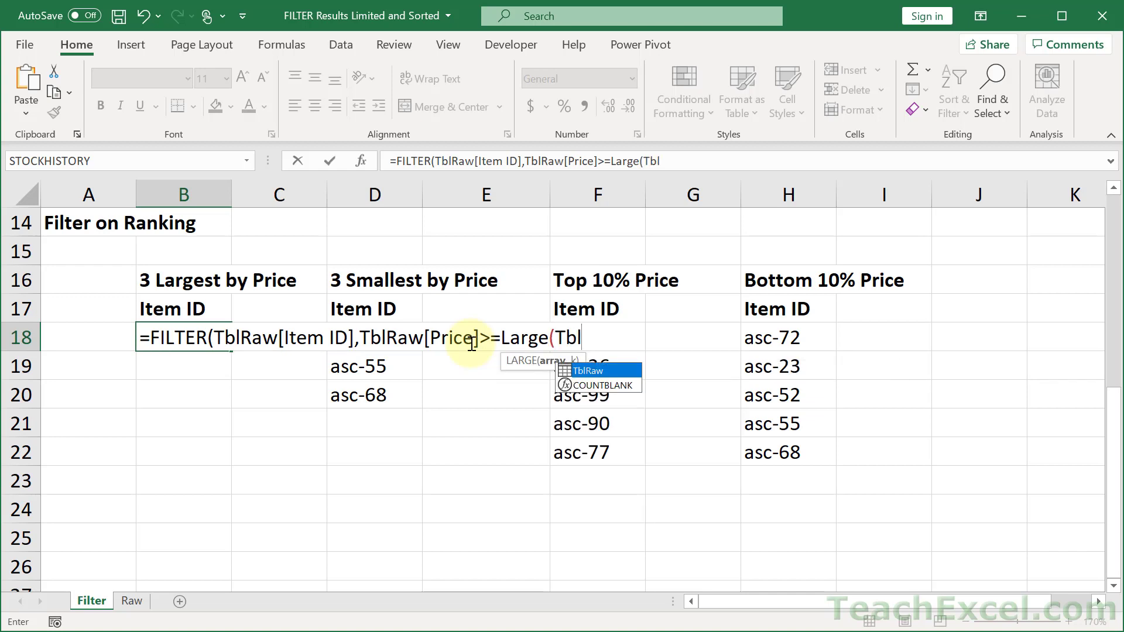
text([Price)
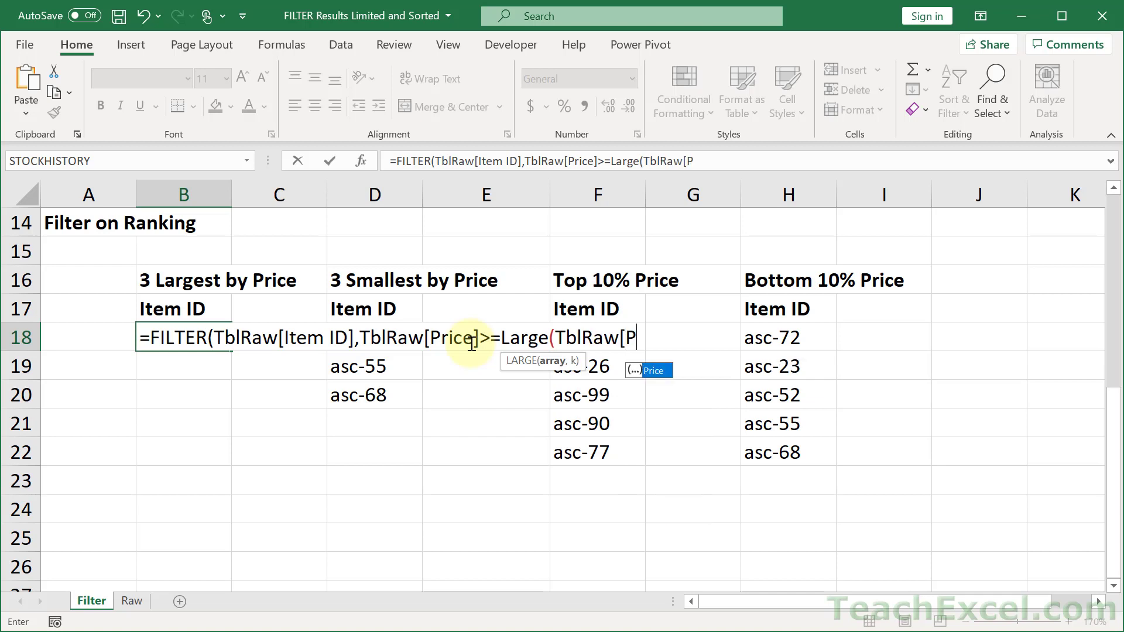
text(])
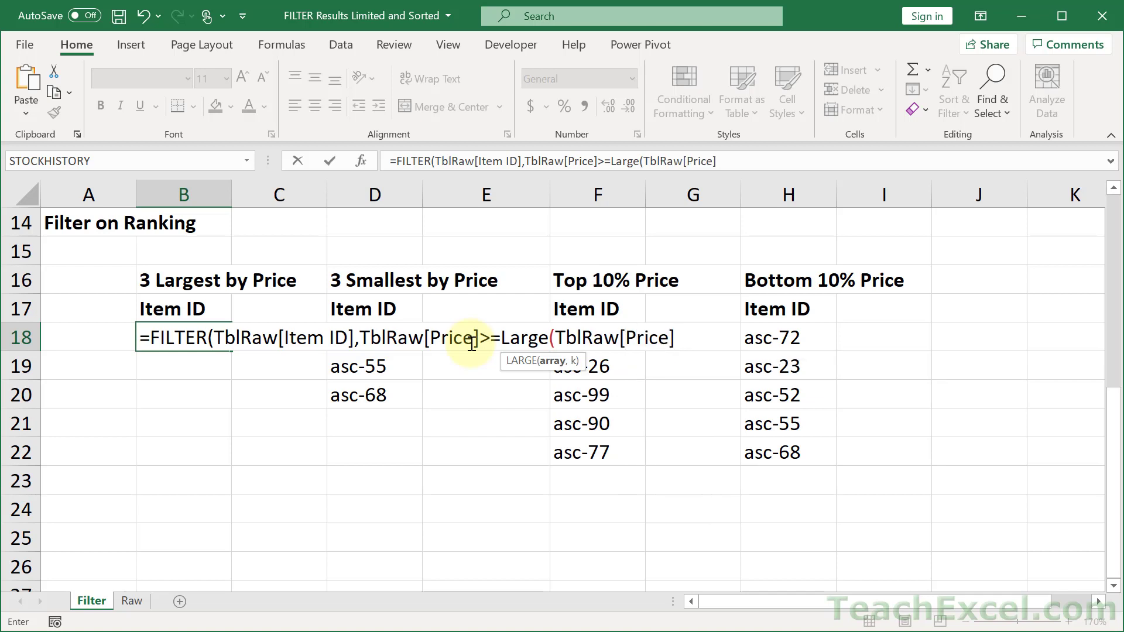
text(,3))
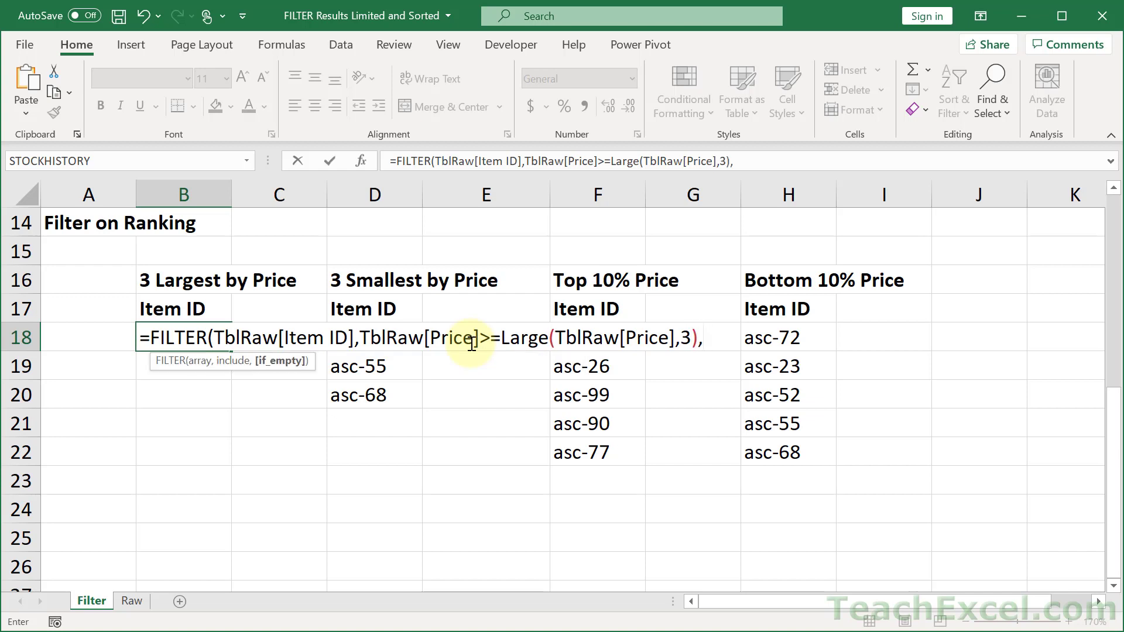
text(,""))
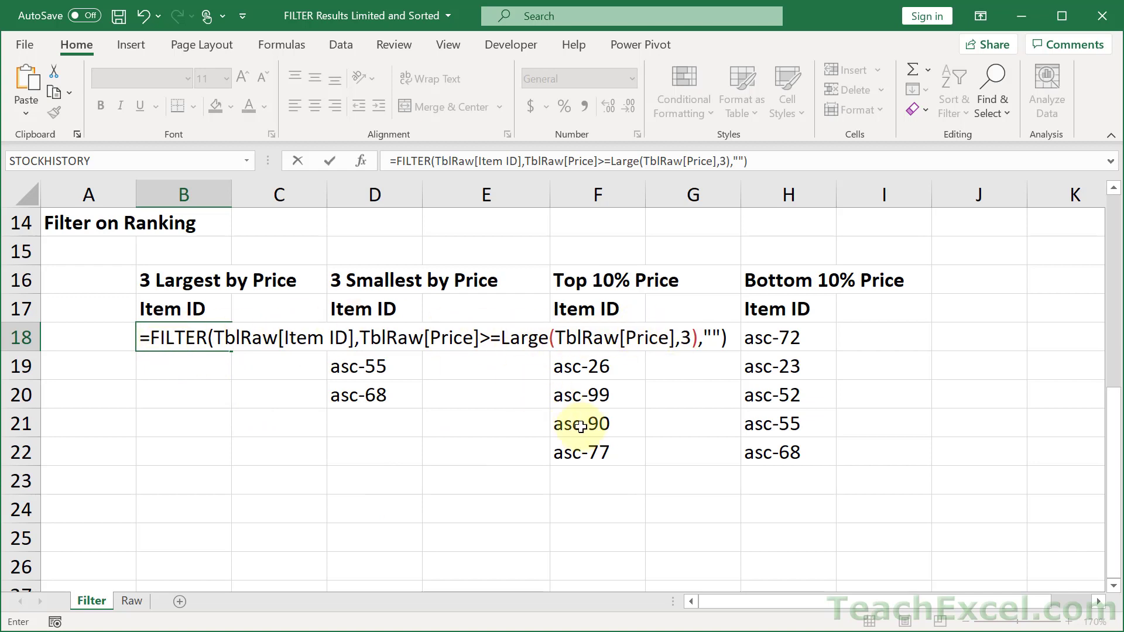
key(Return)
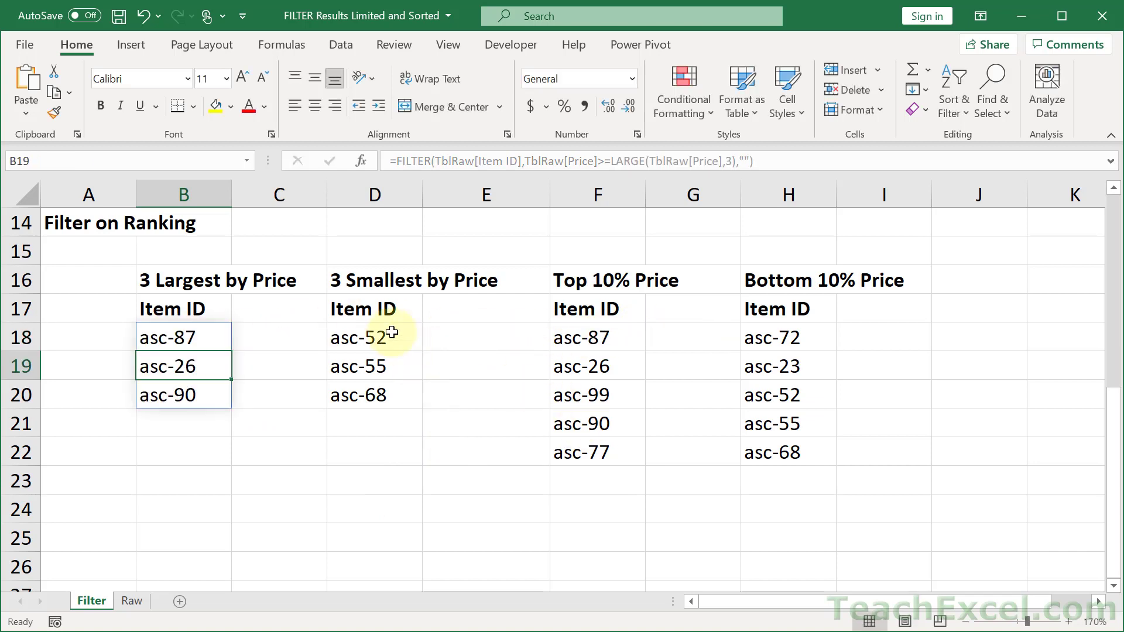
Step: Delete the 3 Smallest, Top 10% and Bottom 10% Price formulas in D18, F18 and H18
click(370, 333)
key(Delete)
click(563, 333)
key(Delete)
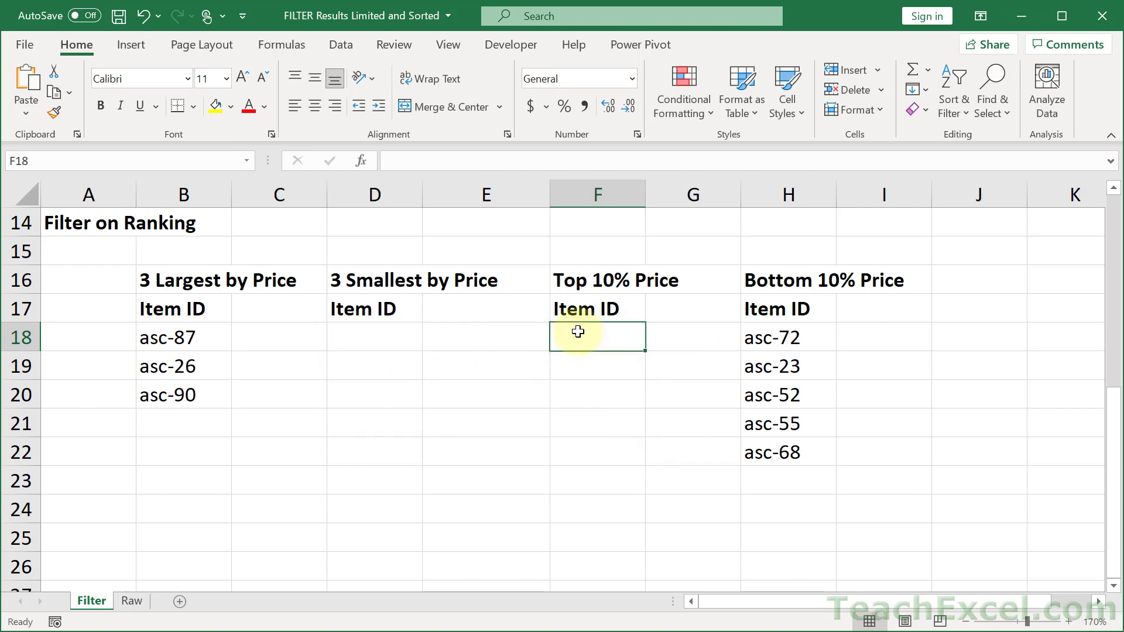
click(784, 339)
key(Delete)
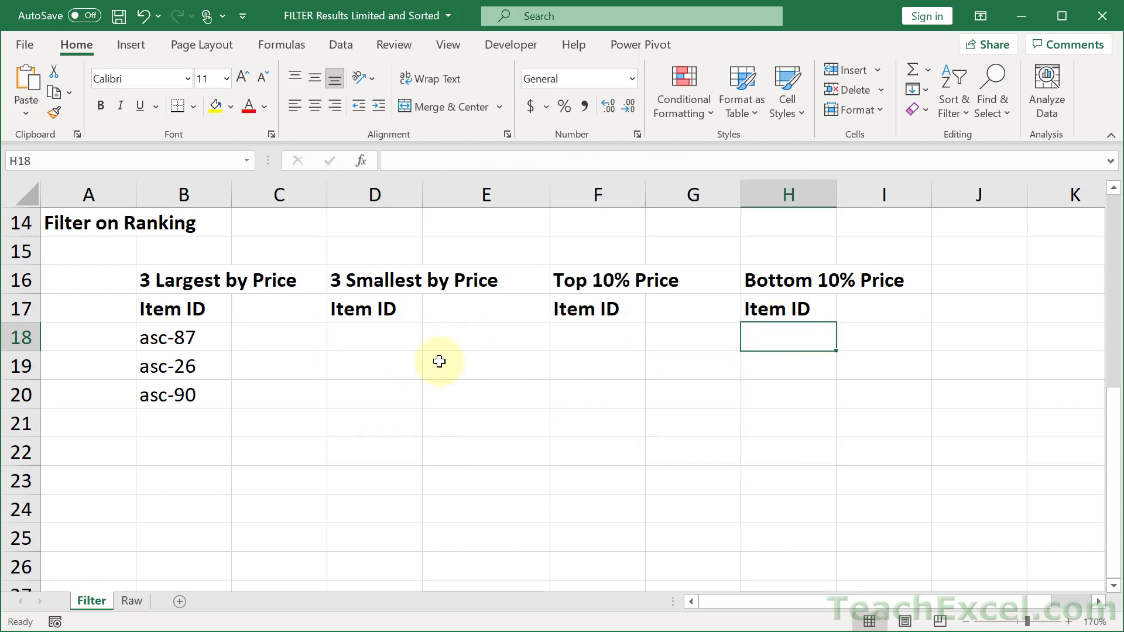
Step: Enter =FILTER(TblRaw[Item ID],TblRaw[Price]<=SMALL(TblRaw[Price],3),"") in D18, spilling asc-52, asc-55, asc-68
click(406, 334)
text(=fi)
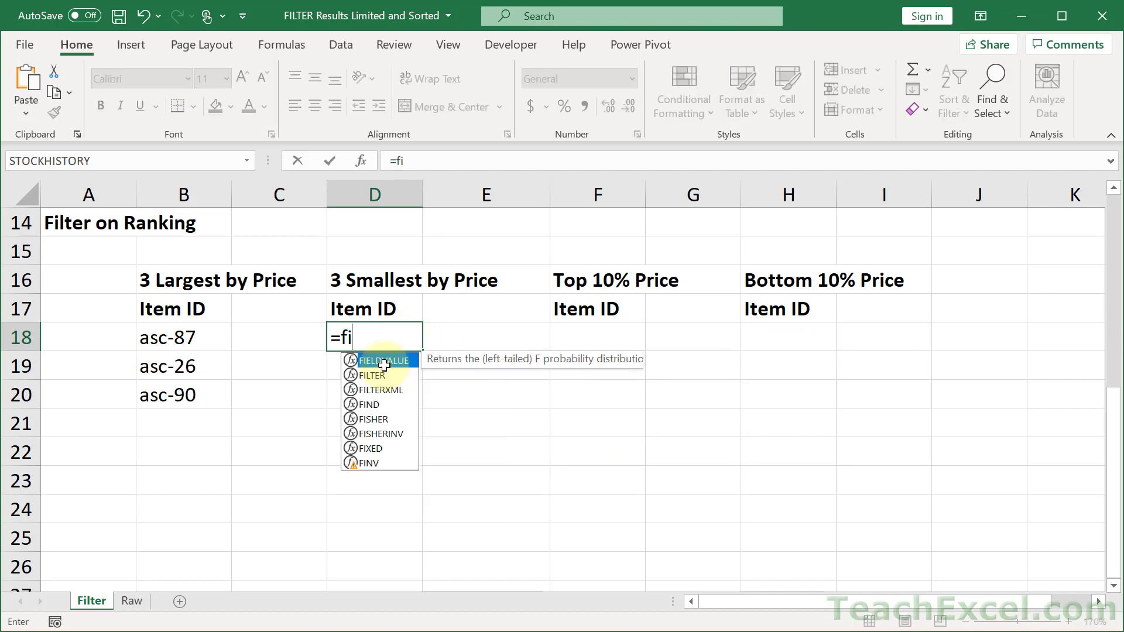
key(Tab)
text(TblRaw)
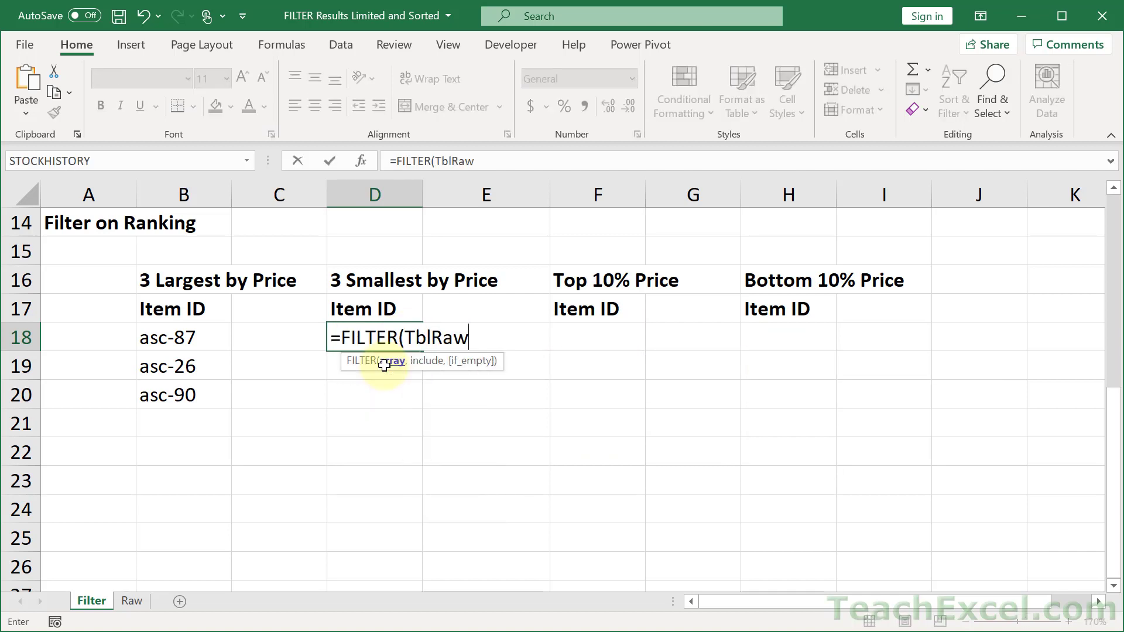
text([I)
key(Tab)
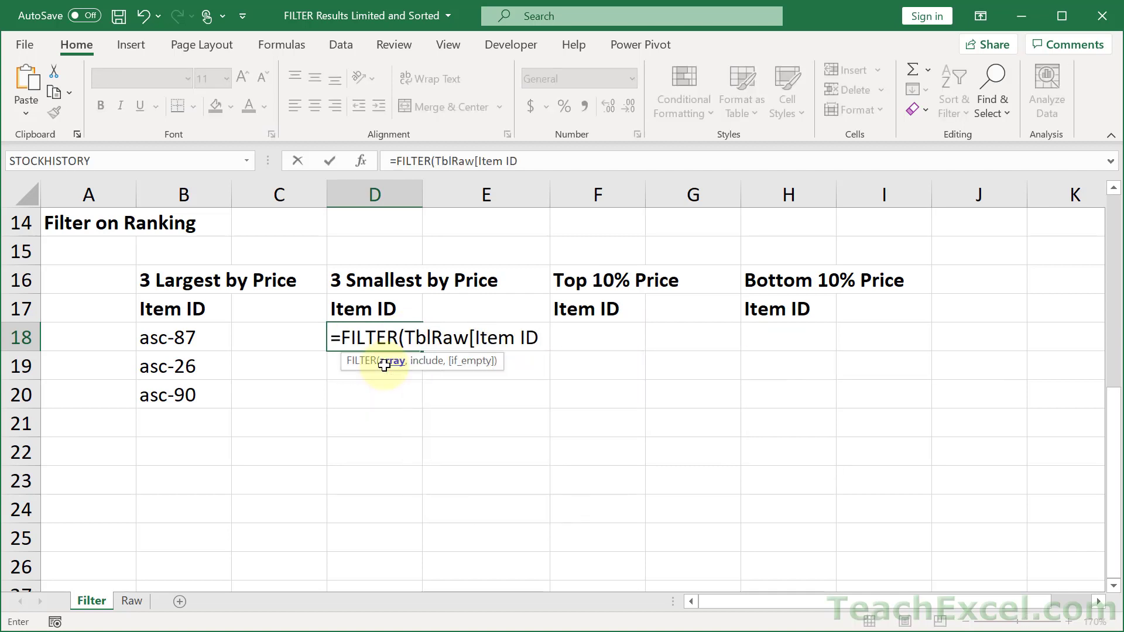
text(],Tbl)
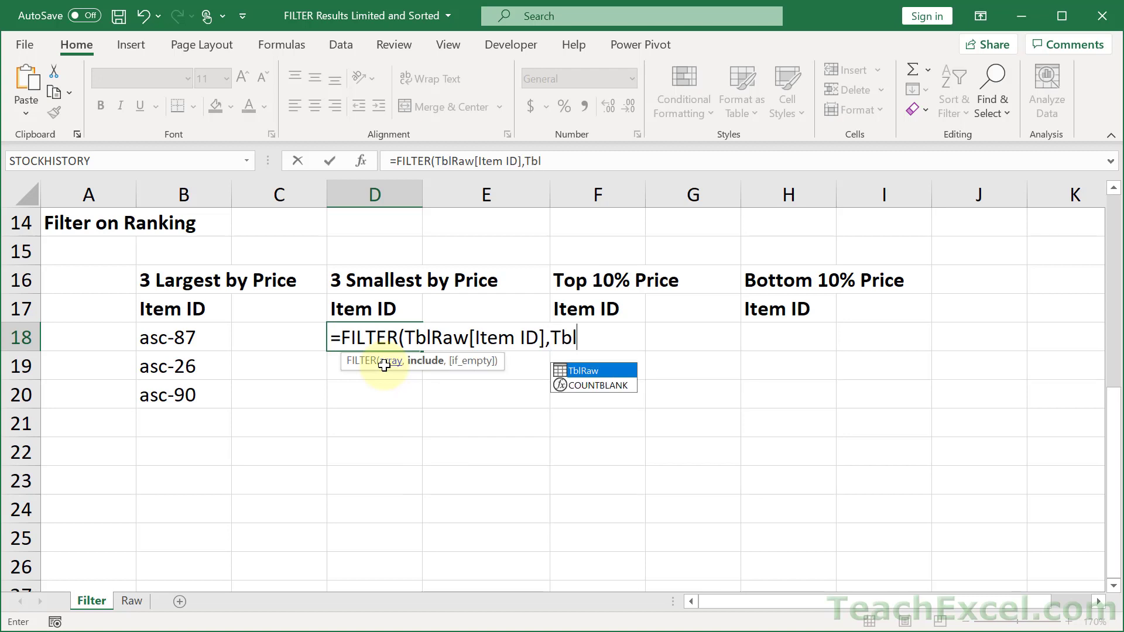
key(Tab)
text([P)
key(Tab)
text(])
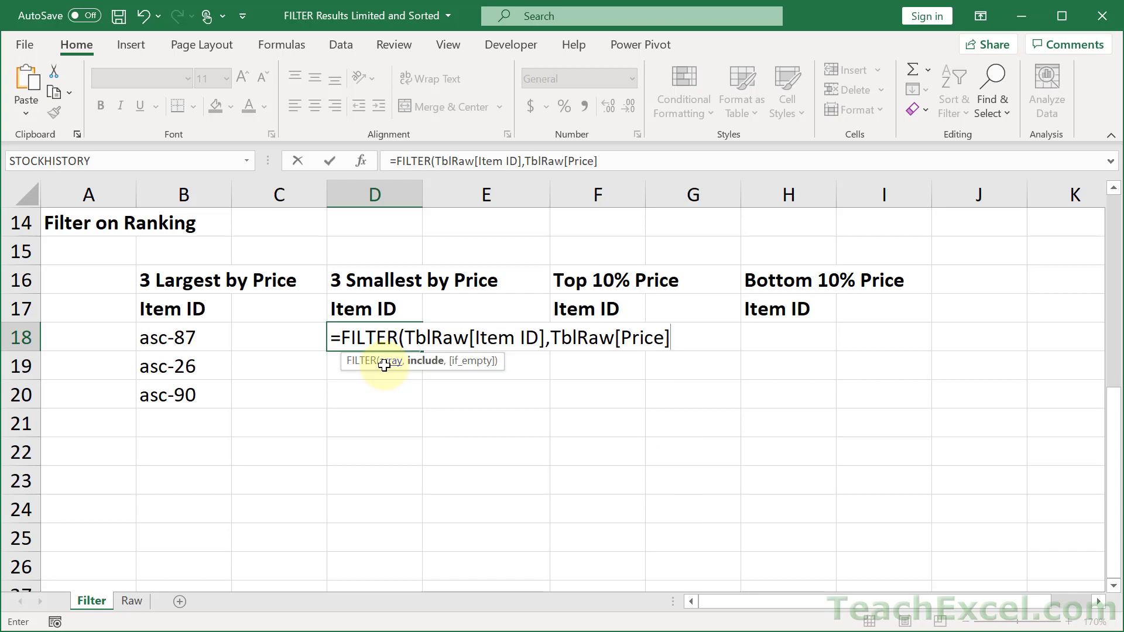
text(<=small)
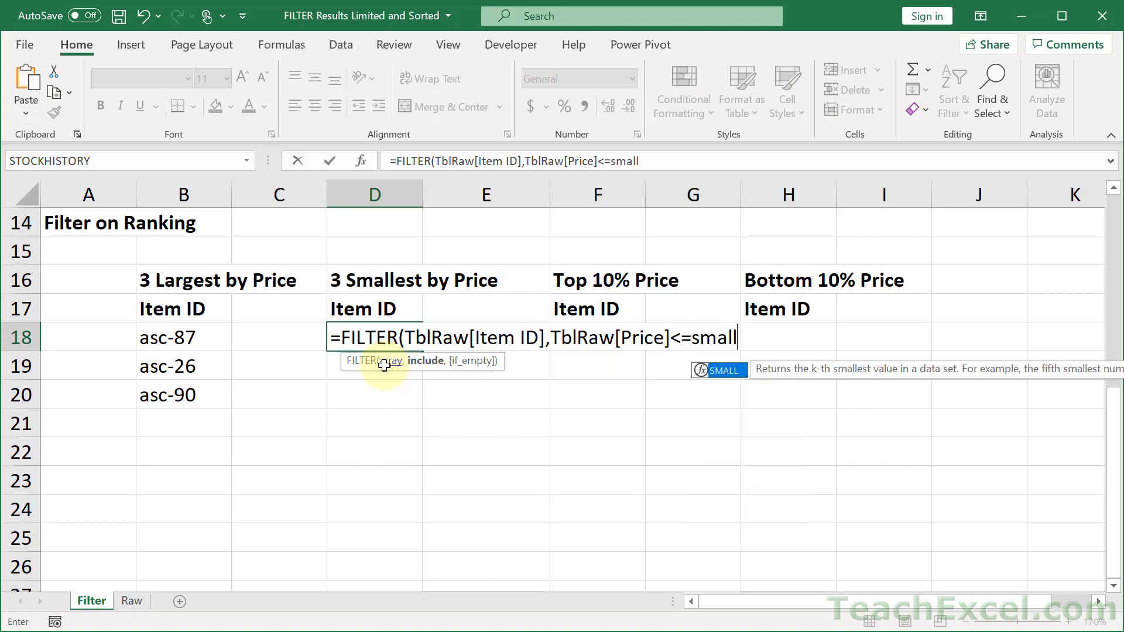
text(()
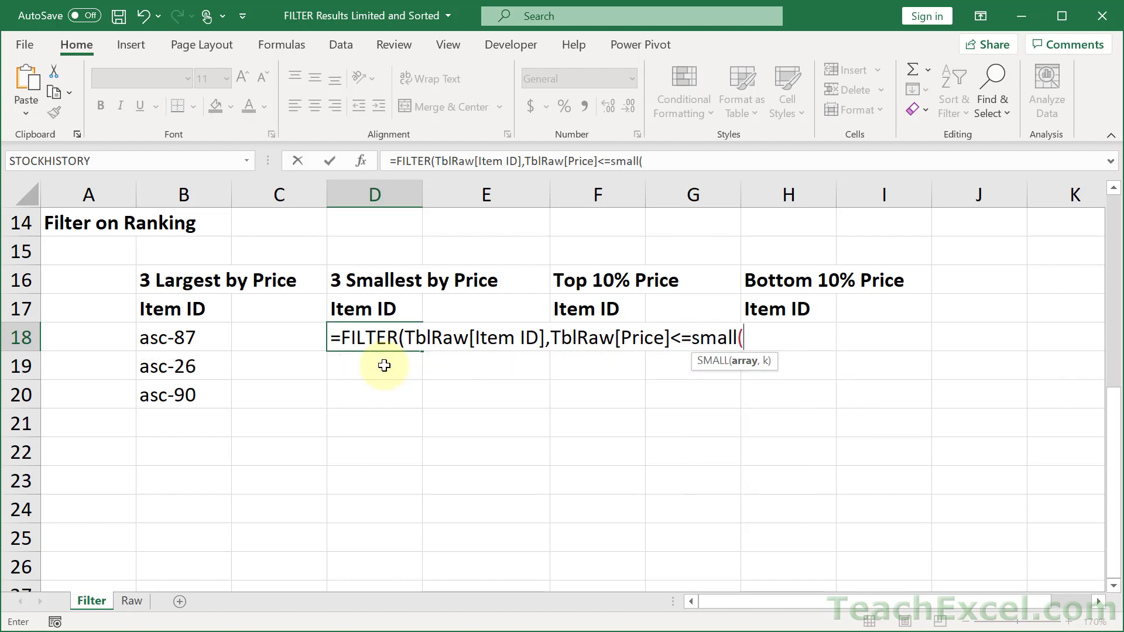
text(Tbl)
key(Tab)
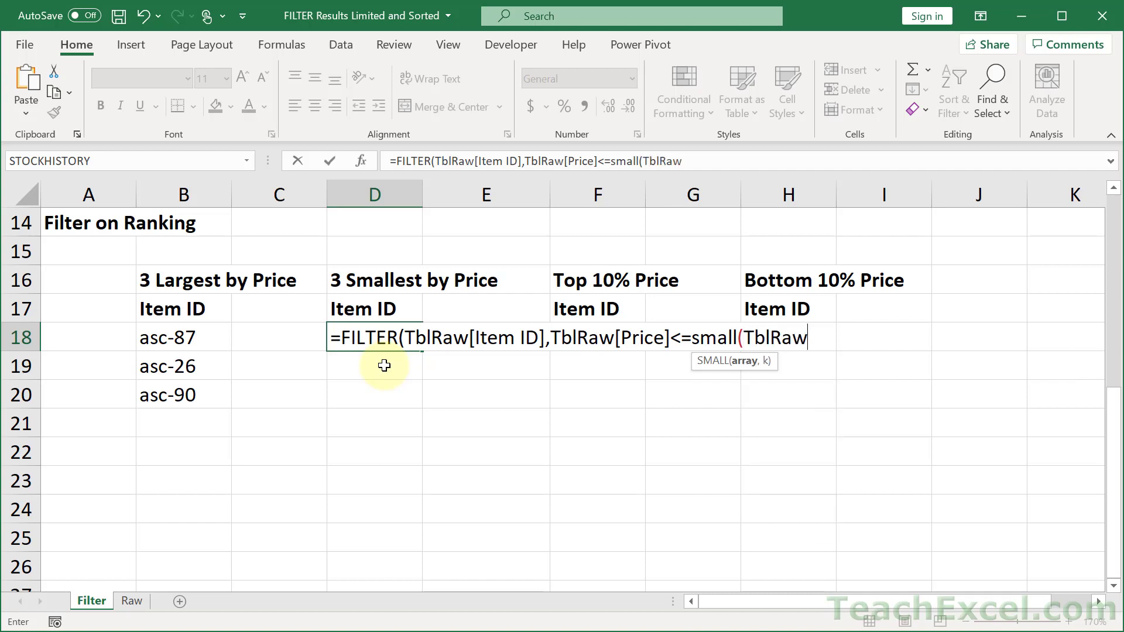
text([p)
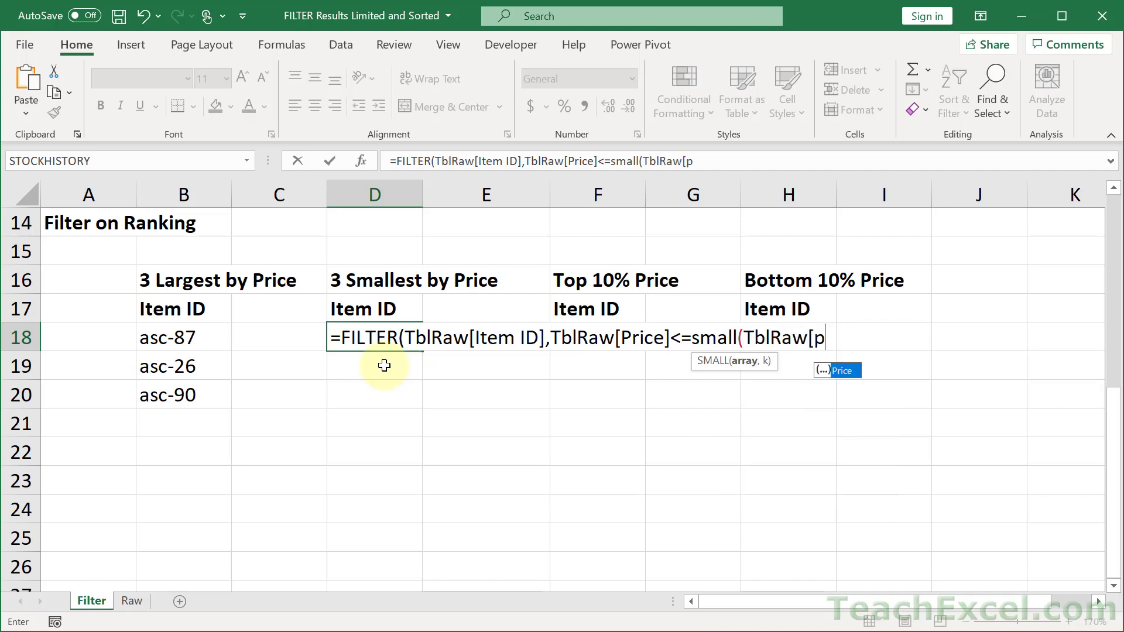
key(Tab)
text(],3))
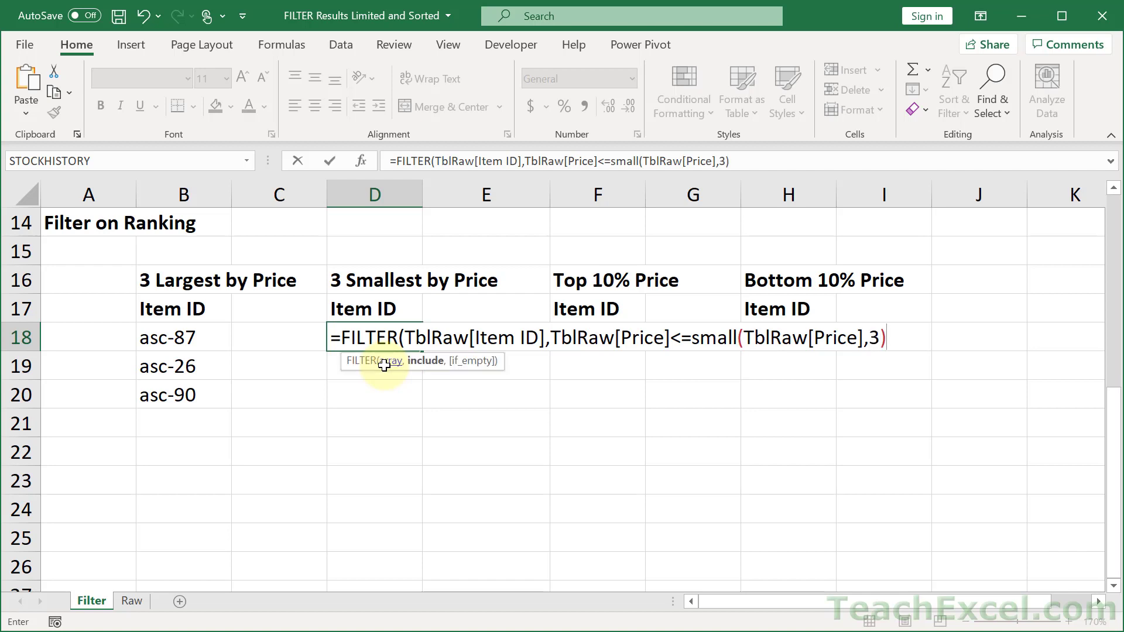
text(,""))
key(Return)
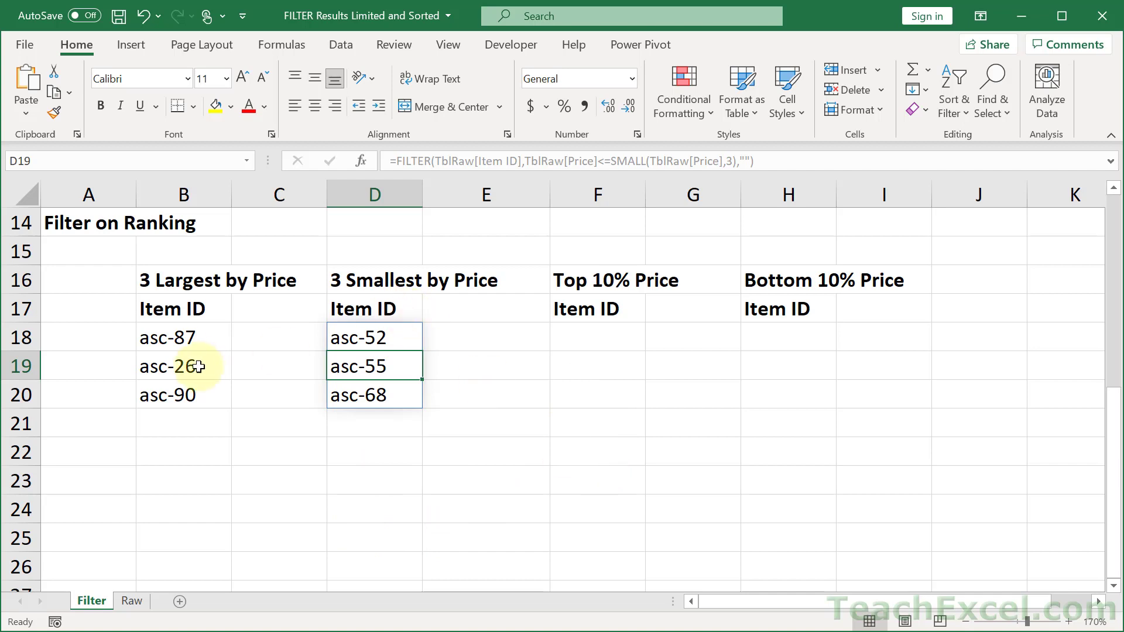
double_click(195, 338)
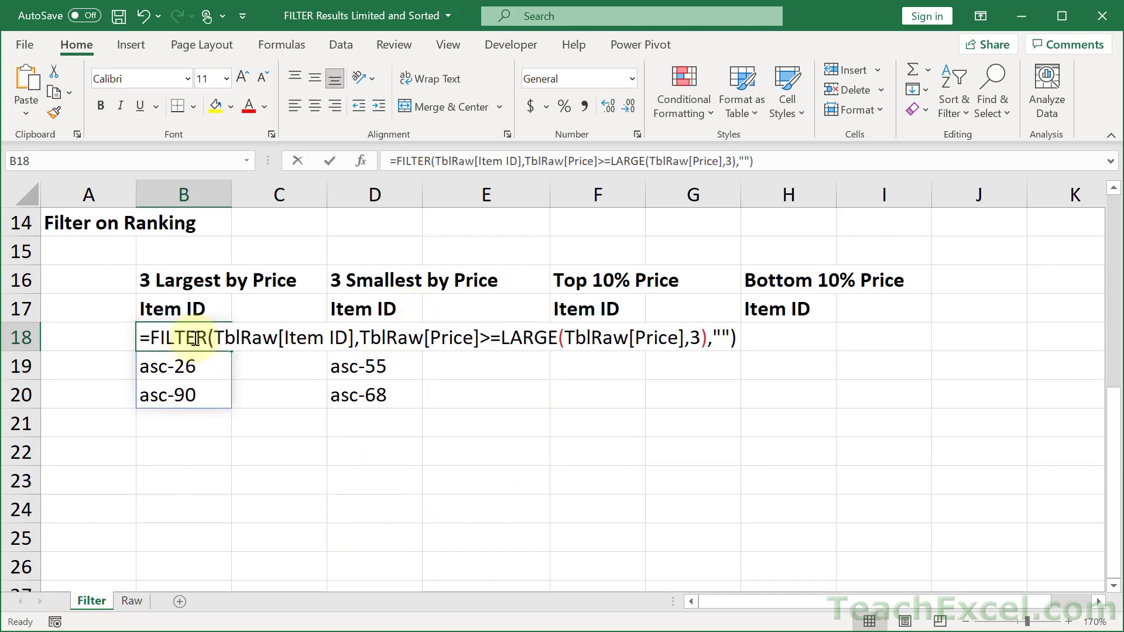
click(507, 340)
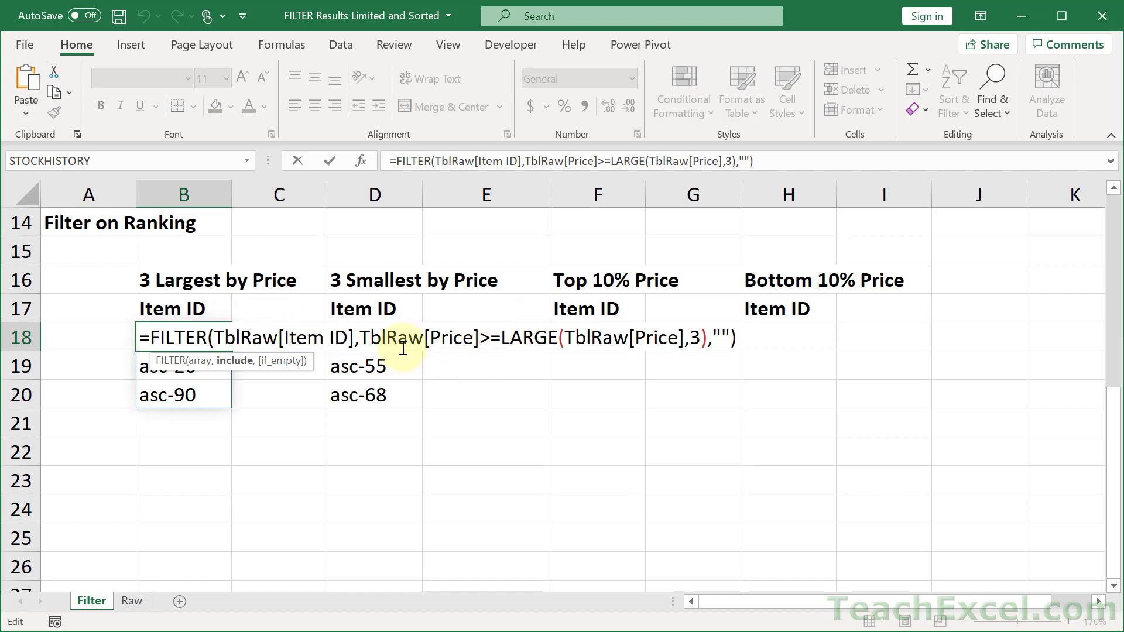
key(Escape)
double_click(364, 338)
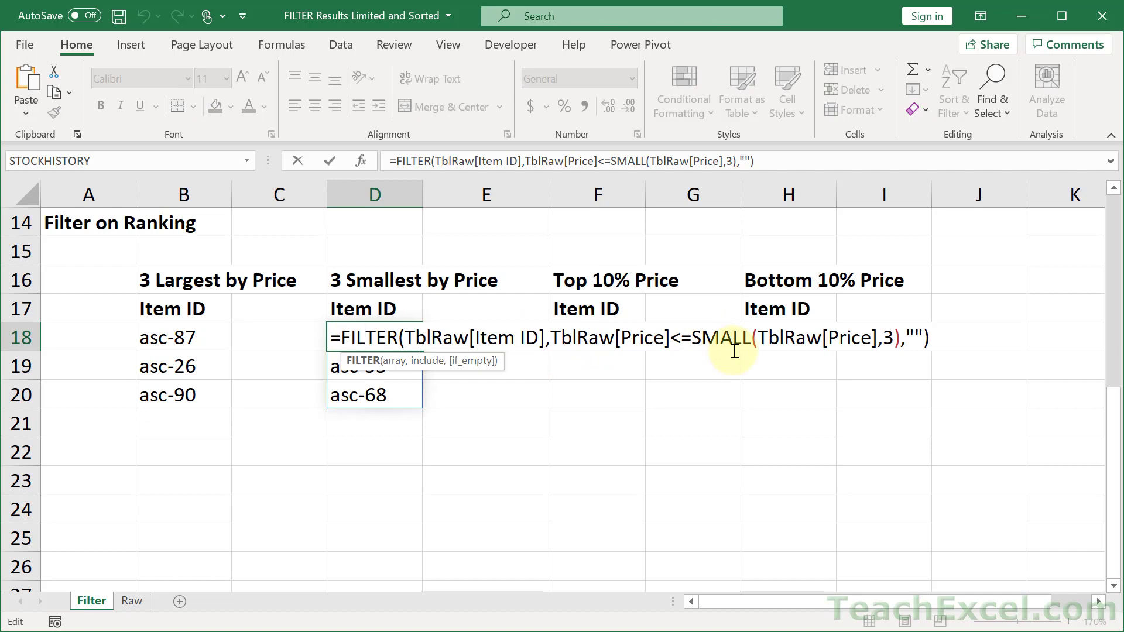
key(Escape)
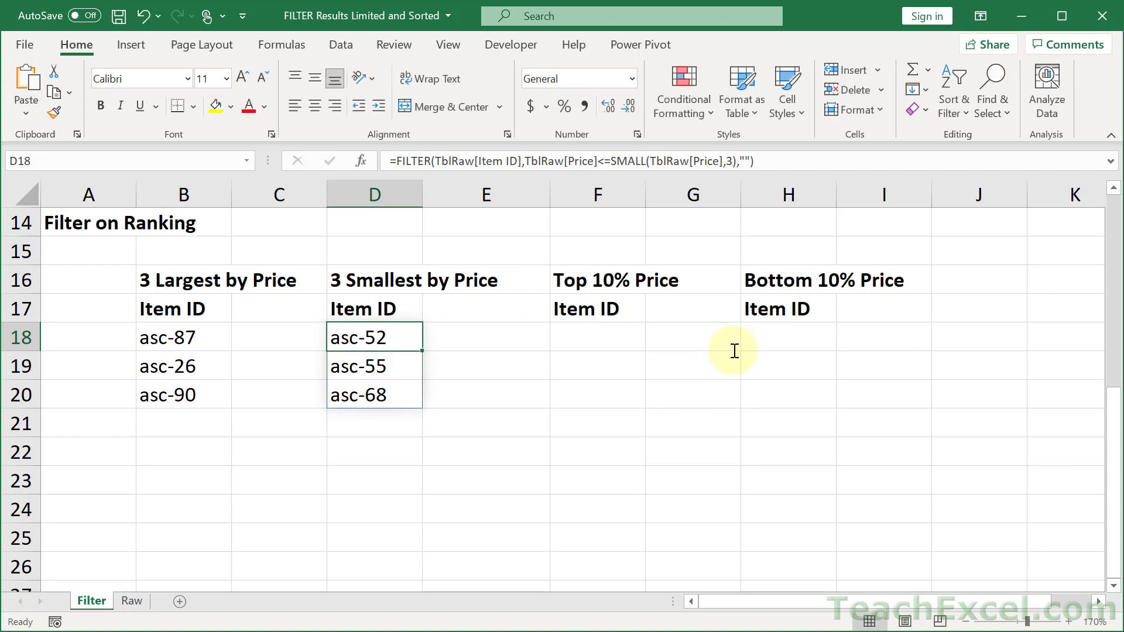
Step: Go to the Raw sheet, zoom in on the TblRaw table and select H3
click(132, 601)
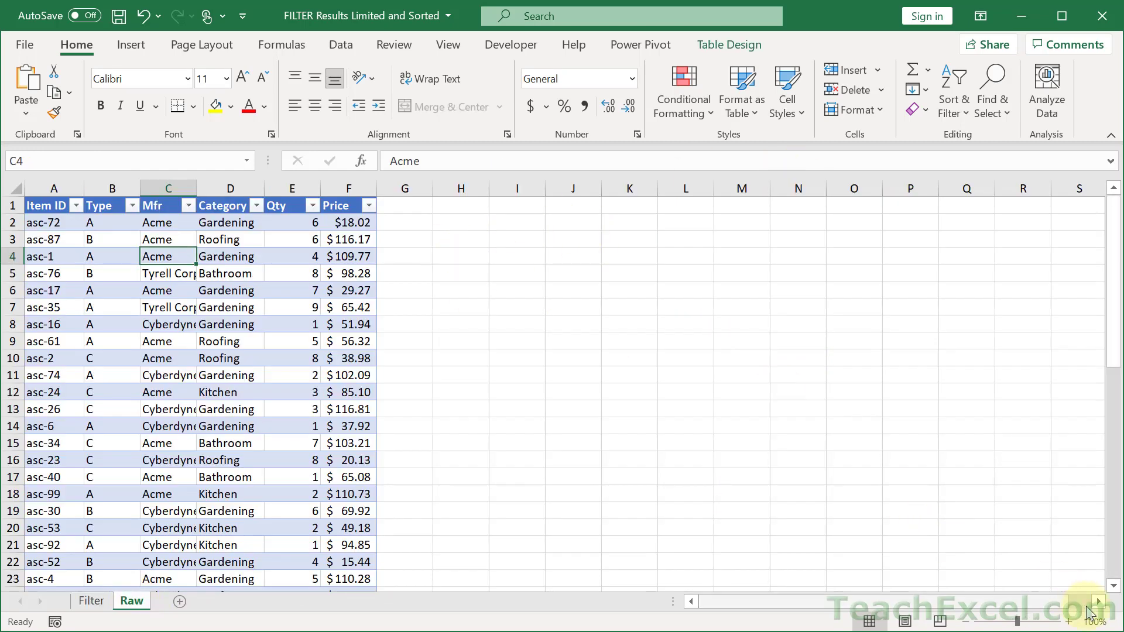
click(1069, 621)
click(1069, 621)
click(1069, 621)
click(1069, 622)
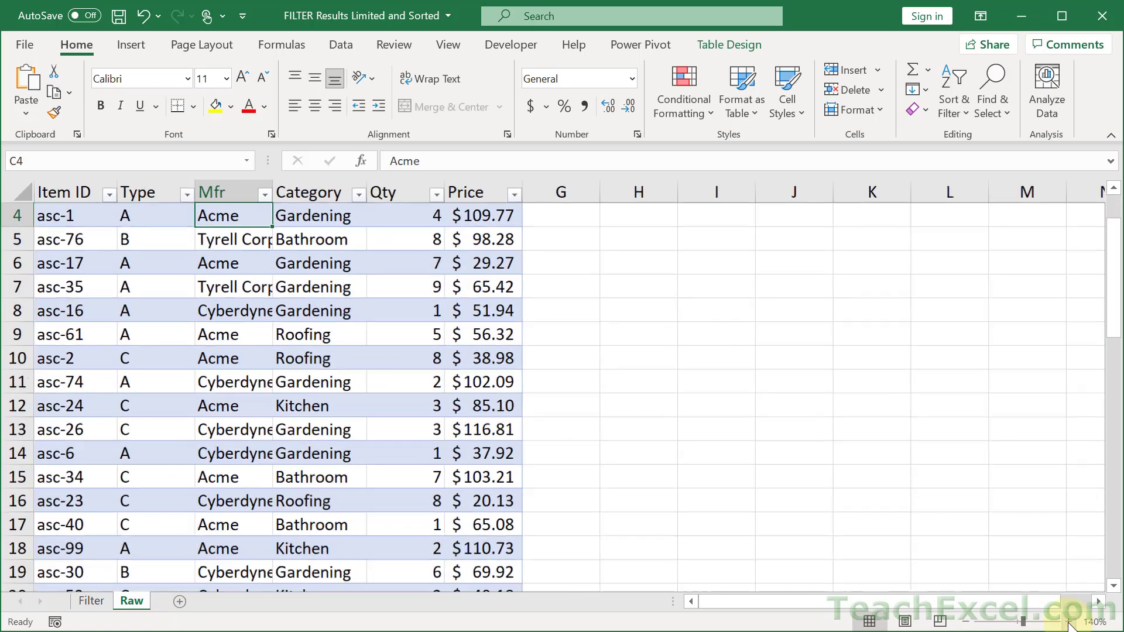
scroll(803, 447, up, 1)
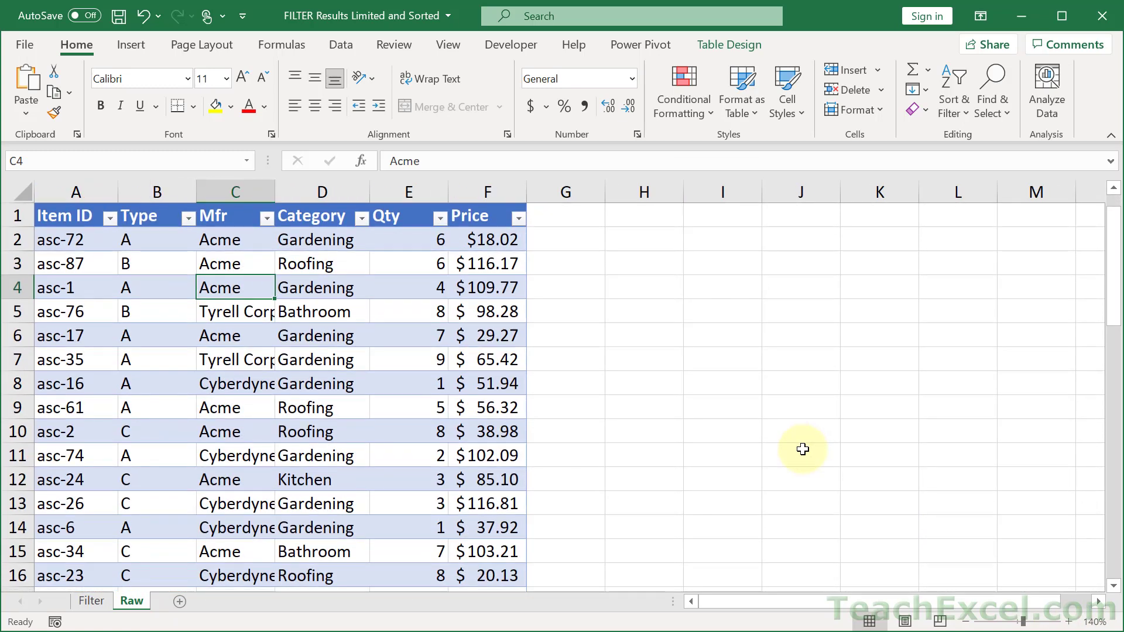
click(643, 266)
Step: Enter =PERCENTILE.INC(TblRaw[Price],.9) in H3, returning 110.325
text(=p)
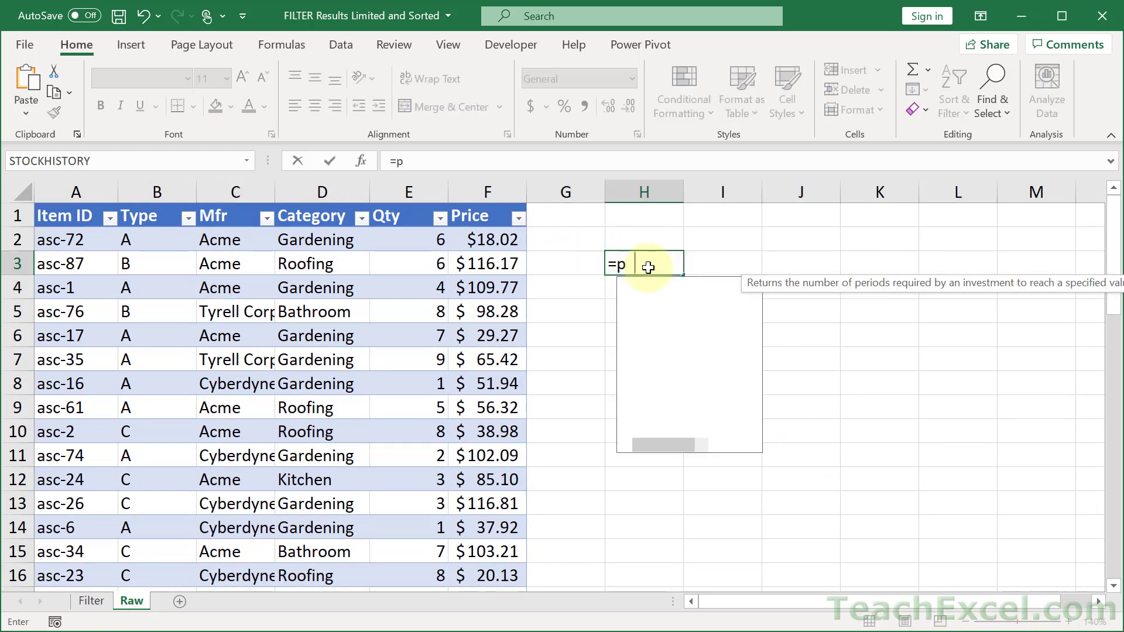
text(erce)
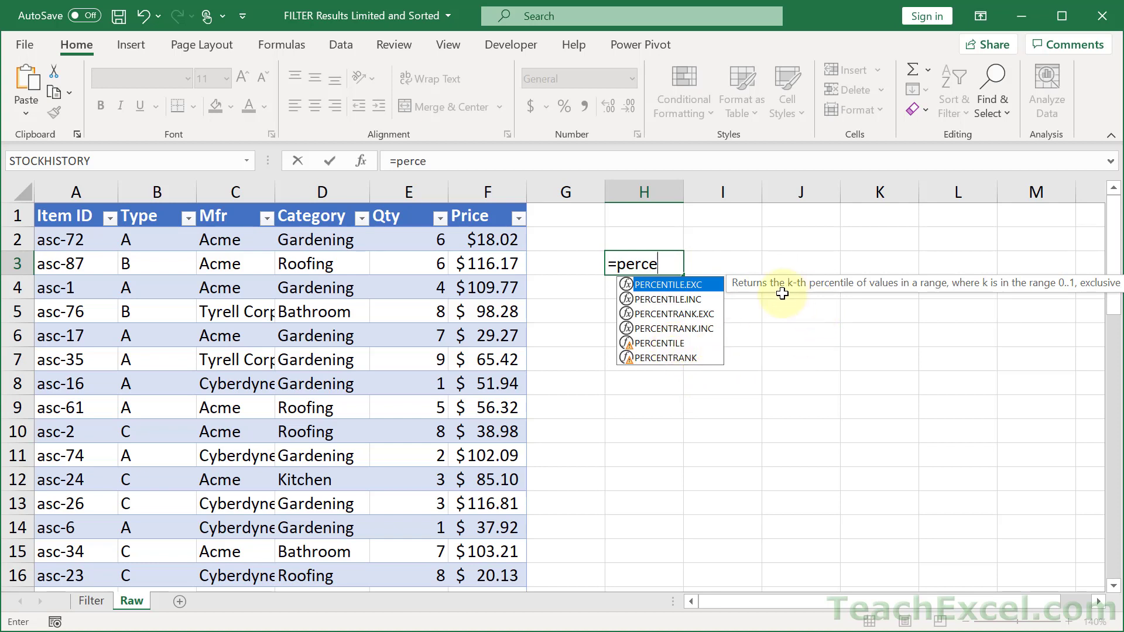
double_click(687, 301)
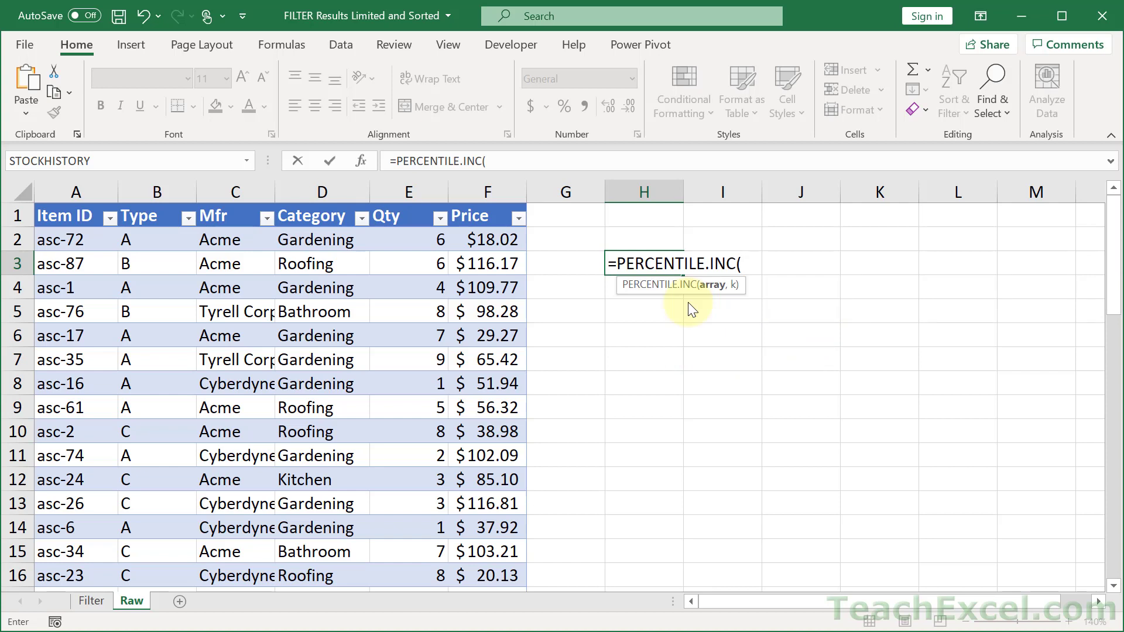
text(tbl)
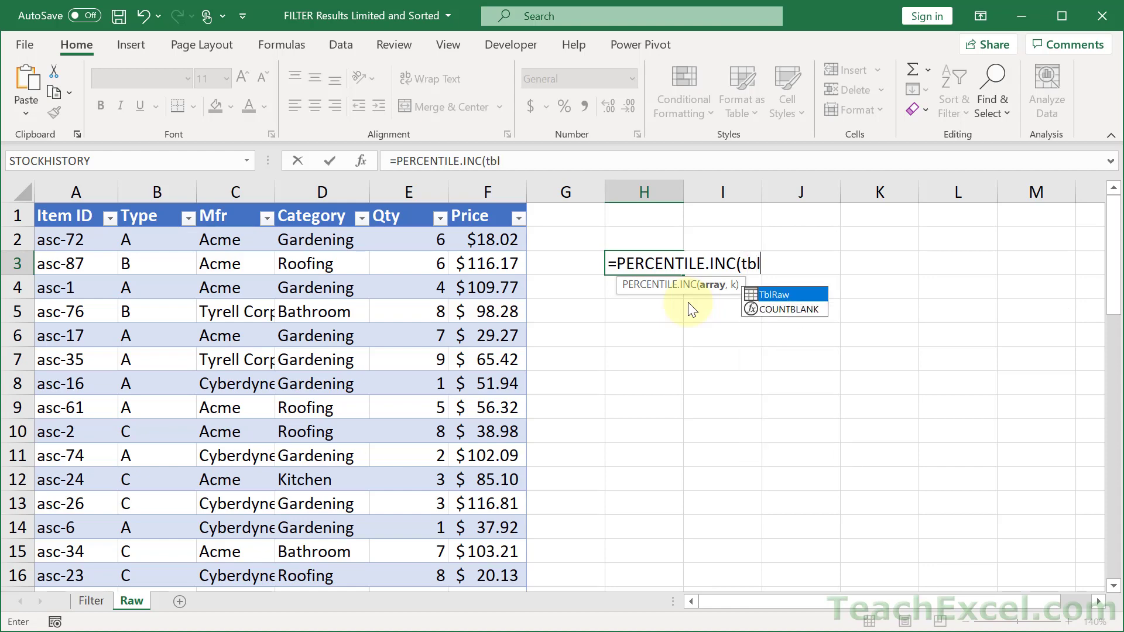
key(Tab)
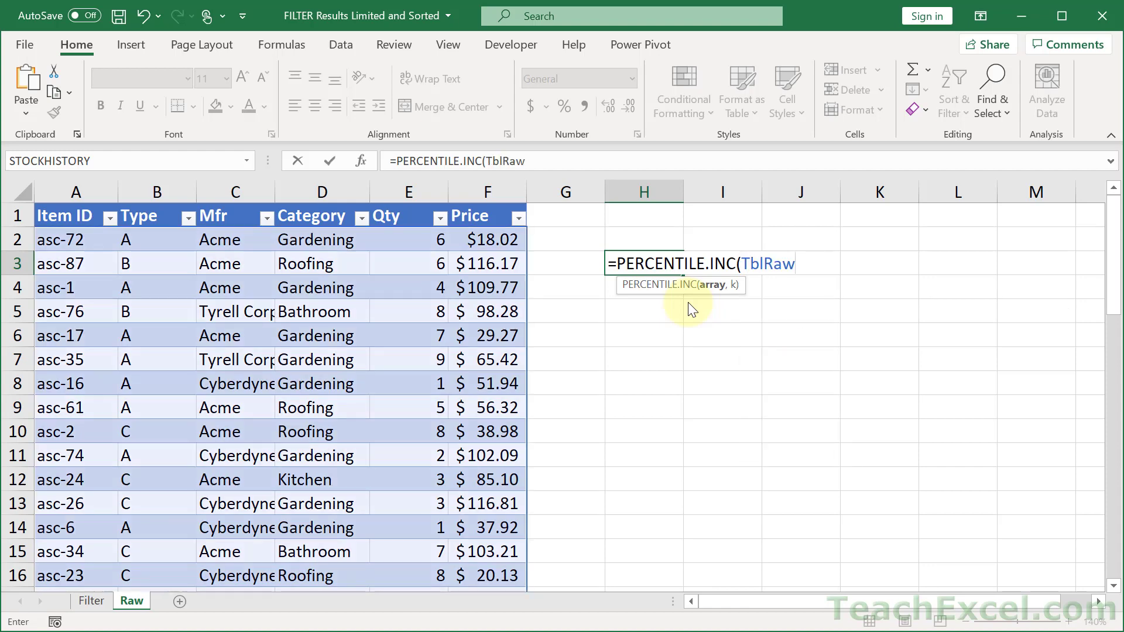
text([p)
key(Tab)
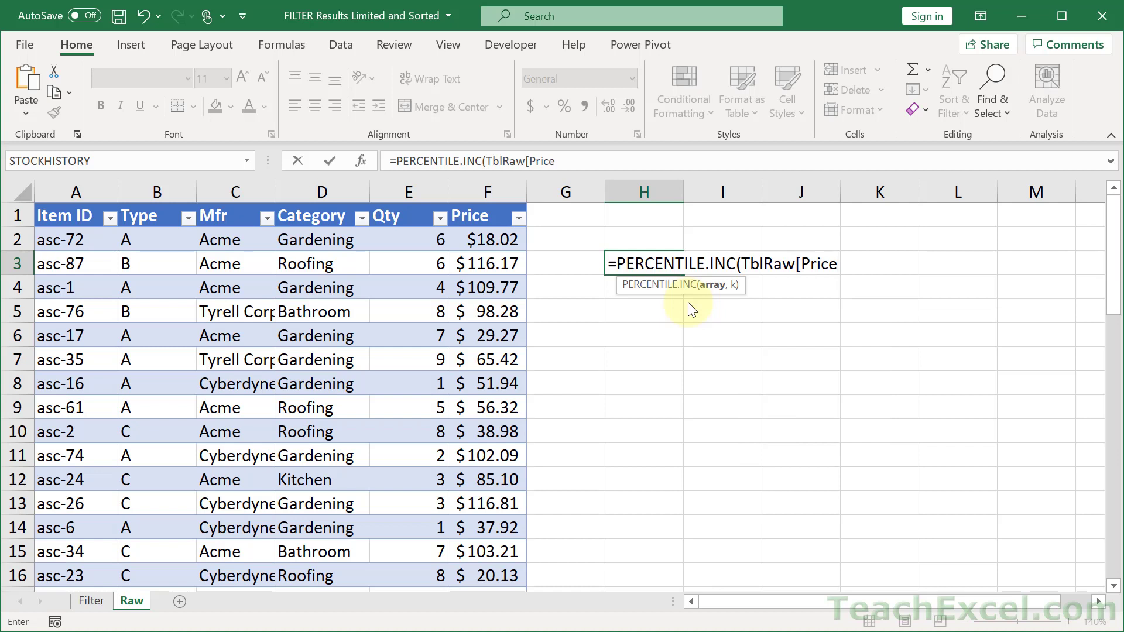
text(])
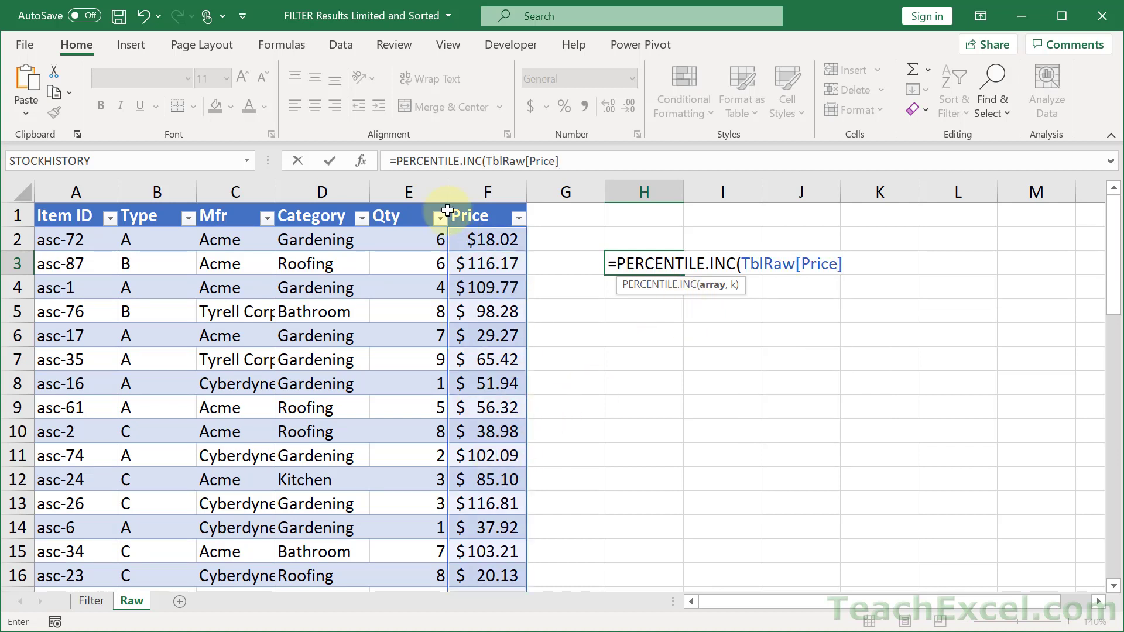
text(,)
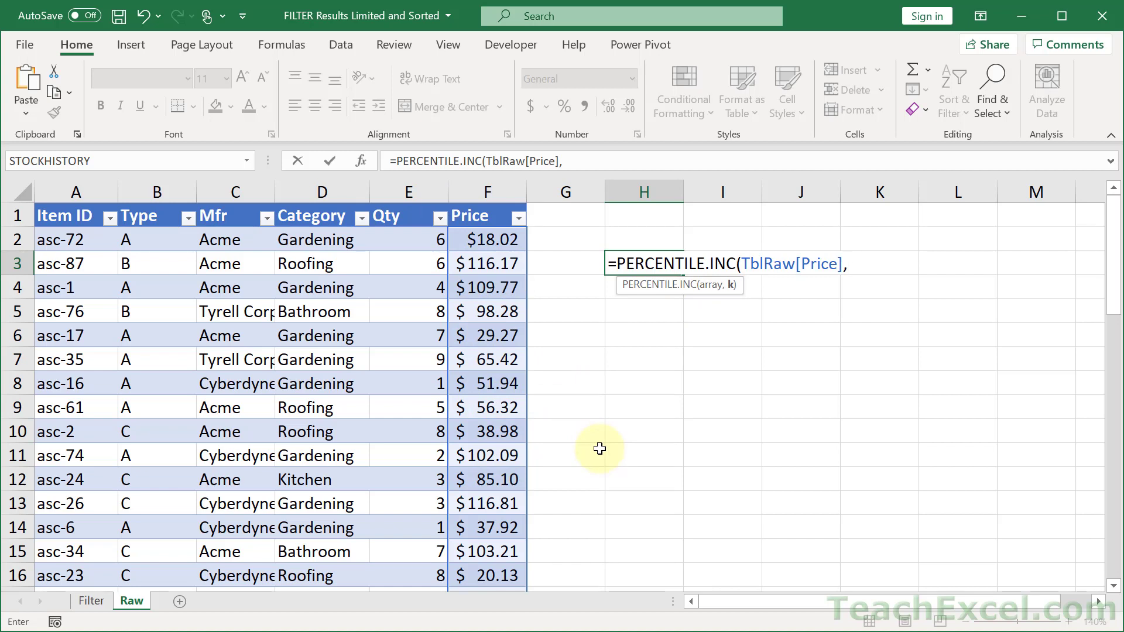
text(.9))
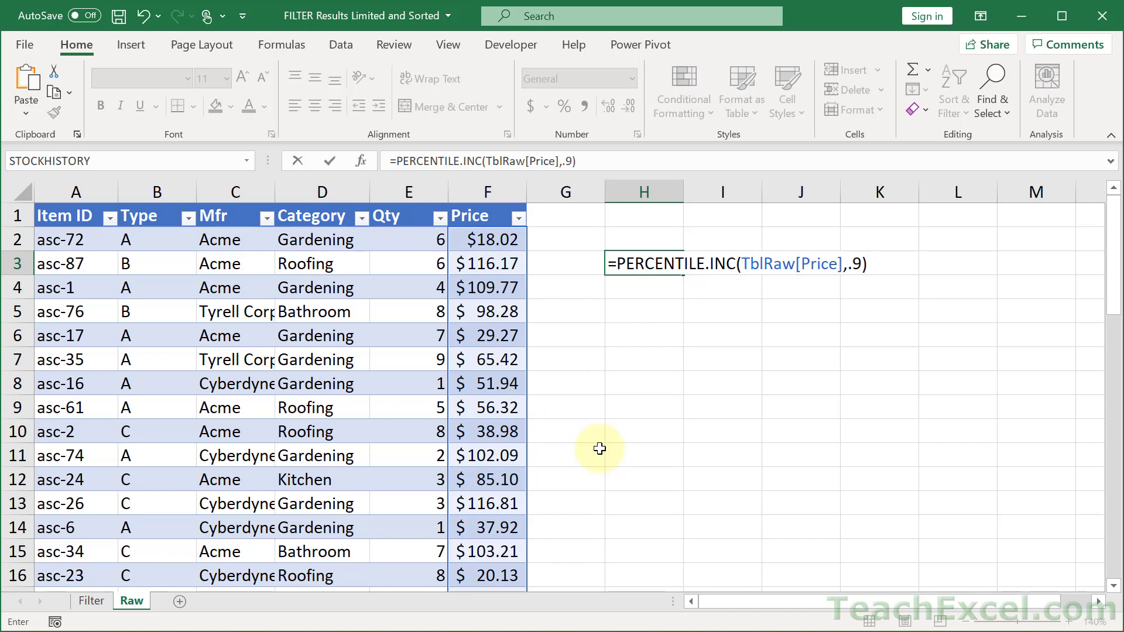
key(Return)
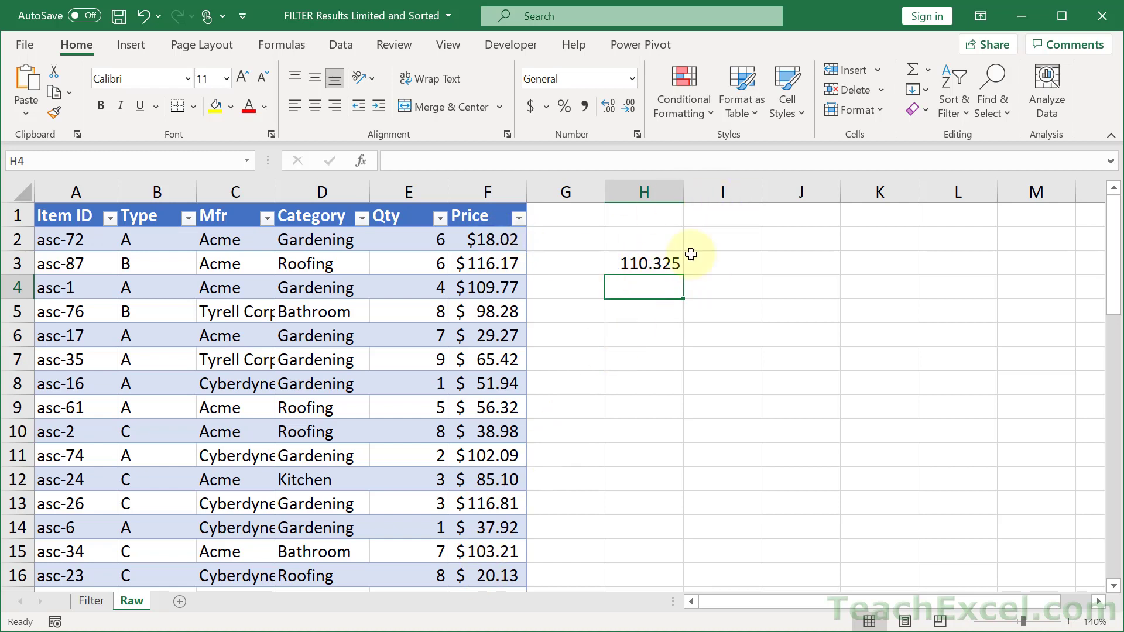
Step: Copy H3's PERCENTILE.INC formula text, then clear H3
double_click(645, 260)
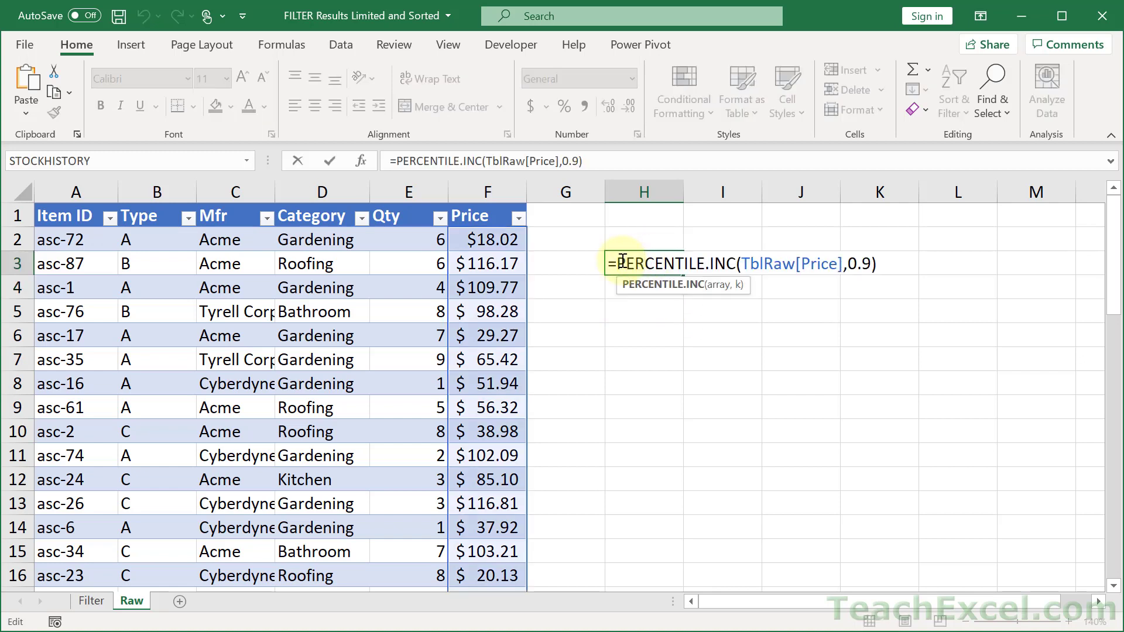
drag(619, 262, 928, 264)
key(ctrl+c)
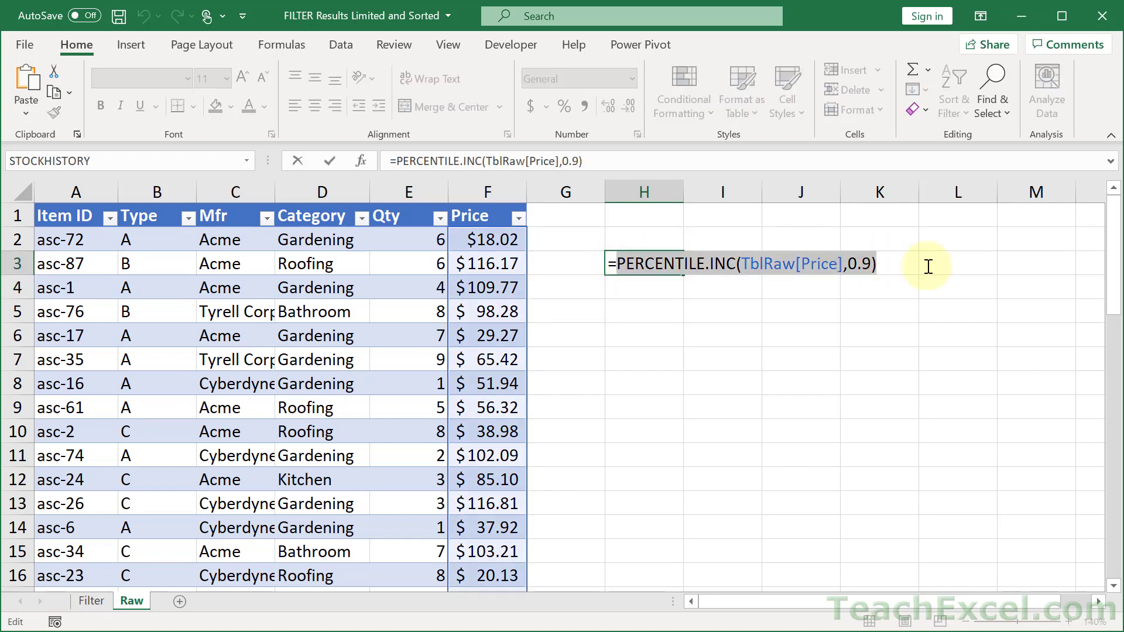
key(Escape)
key(Delete)
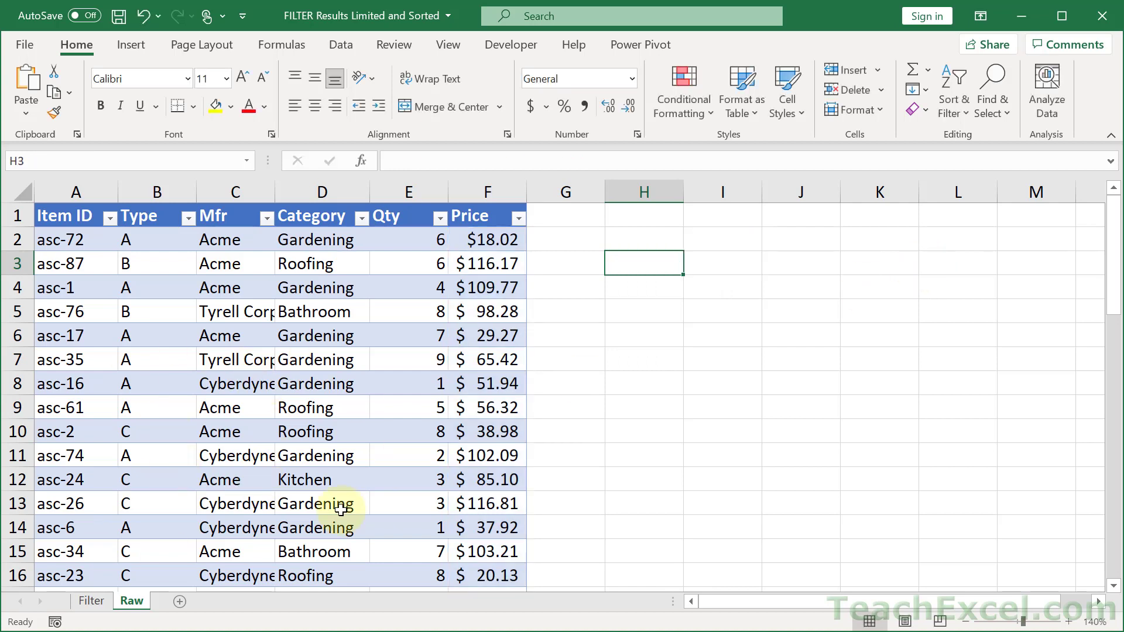
Step: On the Filter sheet, start a FILTER formula in F18 returning TblRaw[Item ID]
click(89, 604)
click(588, 336)
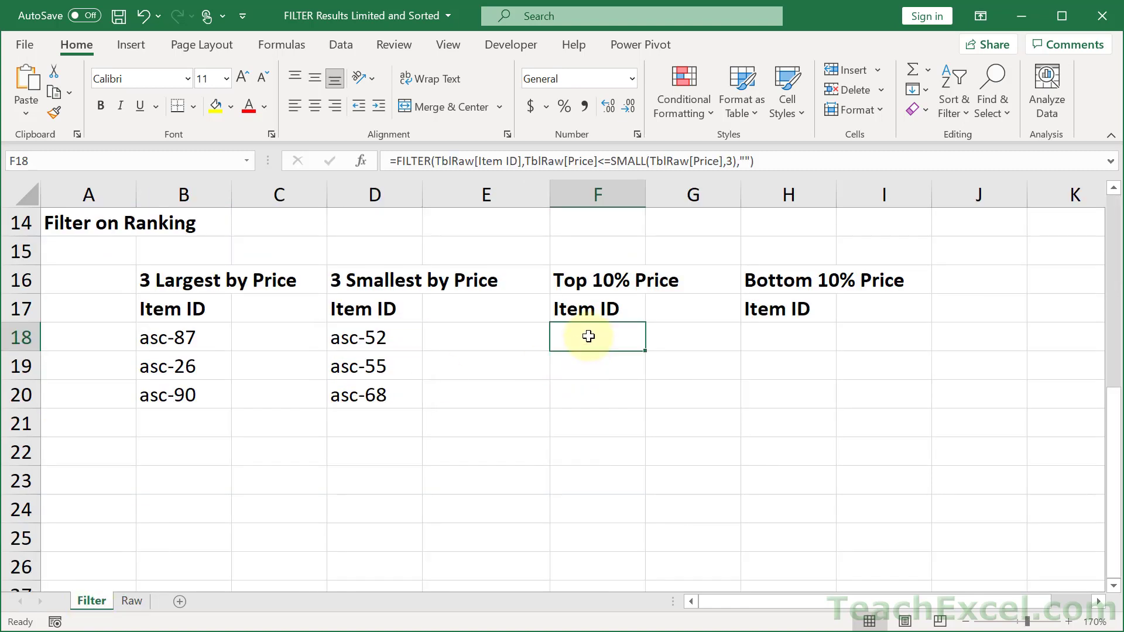
text(=fil)
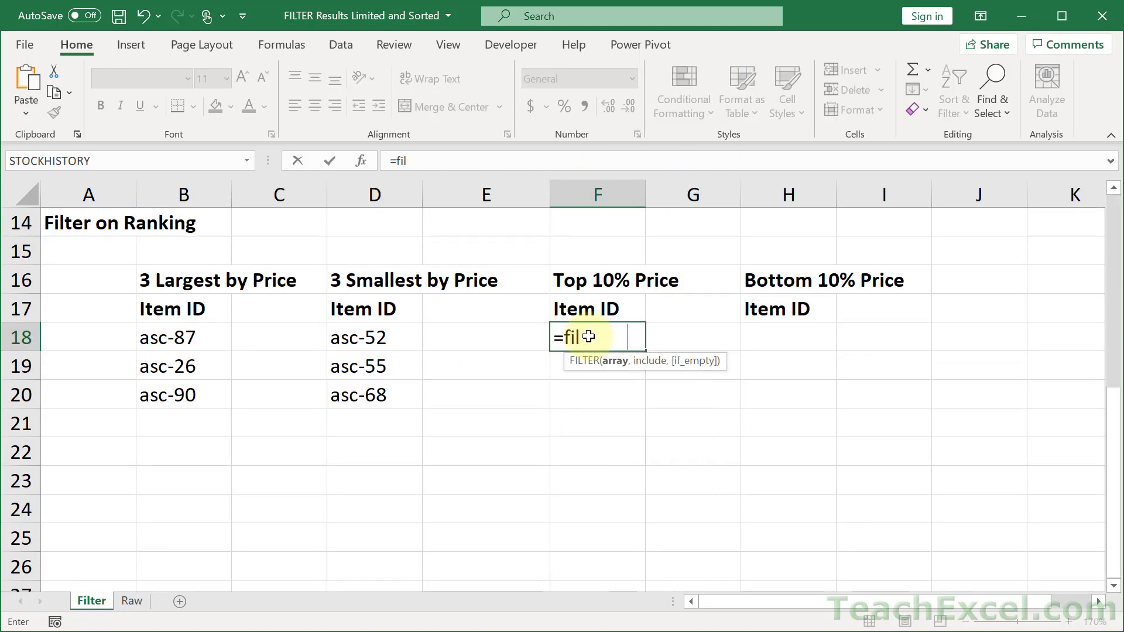
key(Tab)
text(tbl)
key(Tab)
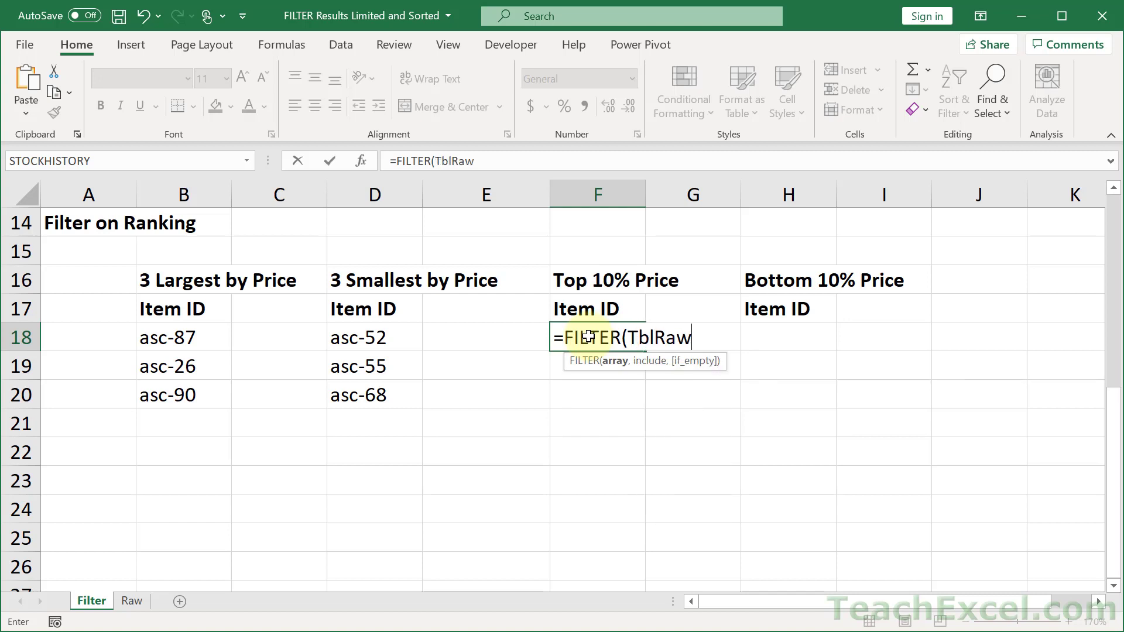
text([I)
key(Tab)
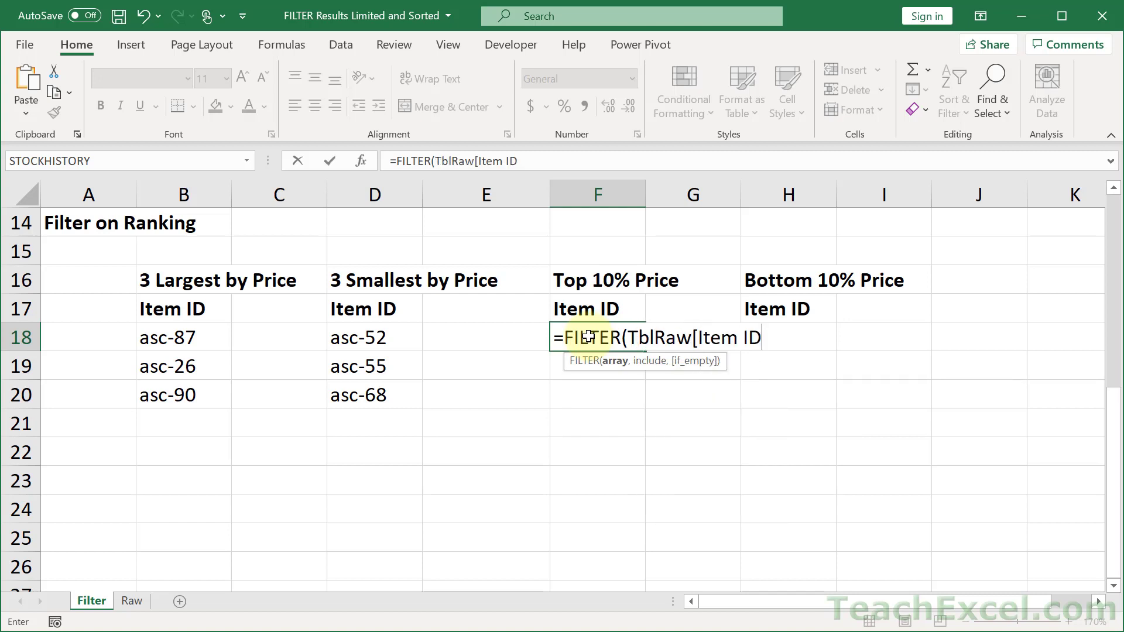
Step: Add the condition TblRaw[Price]>= the pasted PERCENTILE.INC(TblRaw[Price],0.9) with empty fallback and enter it
text(],Tbl)
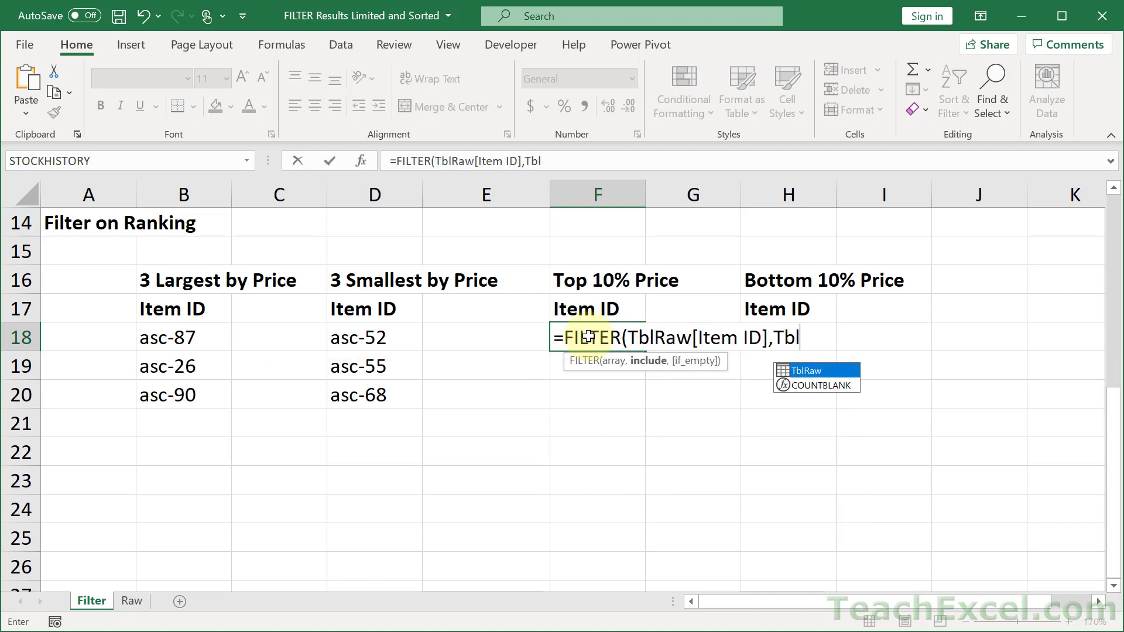
key(Tab)
text([P)
key(Tab)
text(]>)
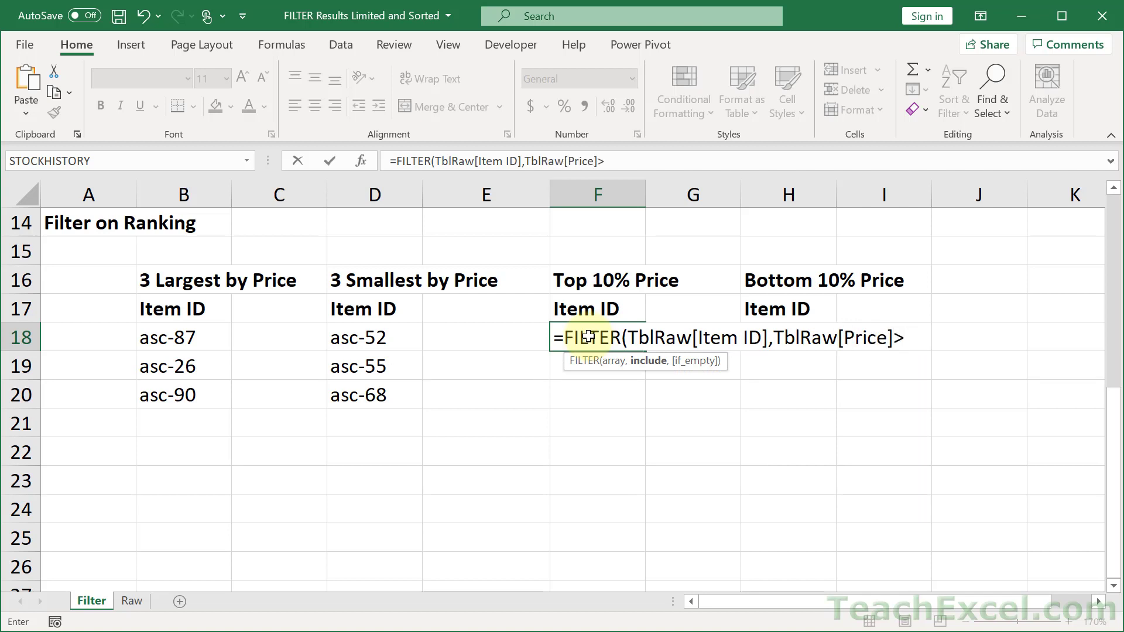
text(=)
key(ctrl+v)
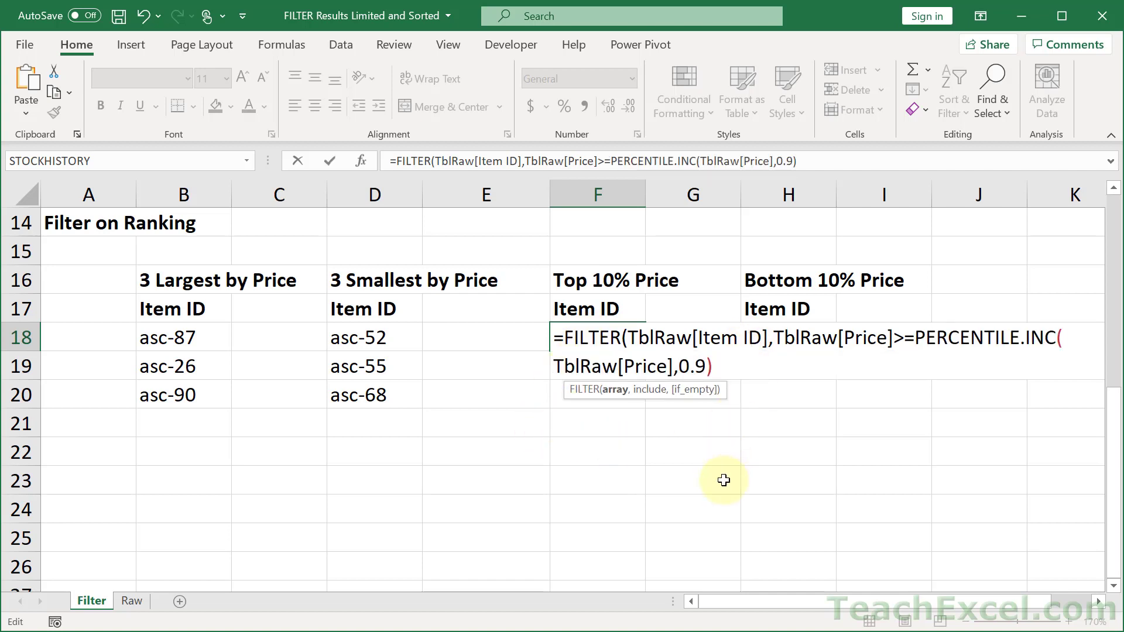
click(747, 365)
text(,"")
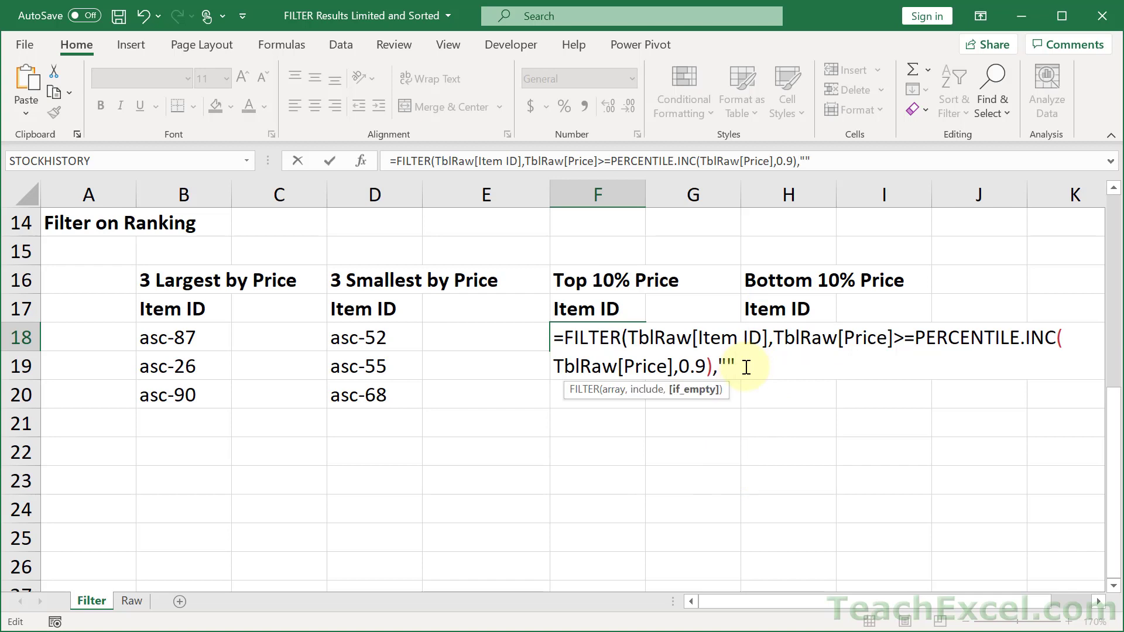
text())
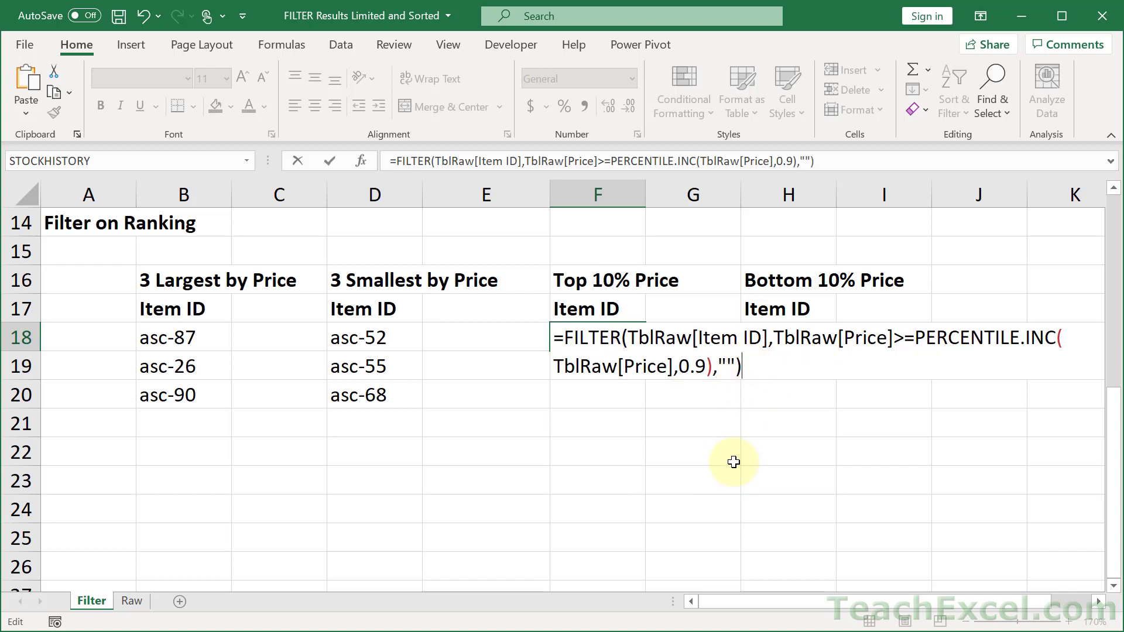
key(Return)
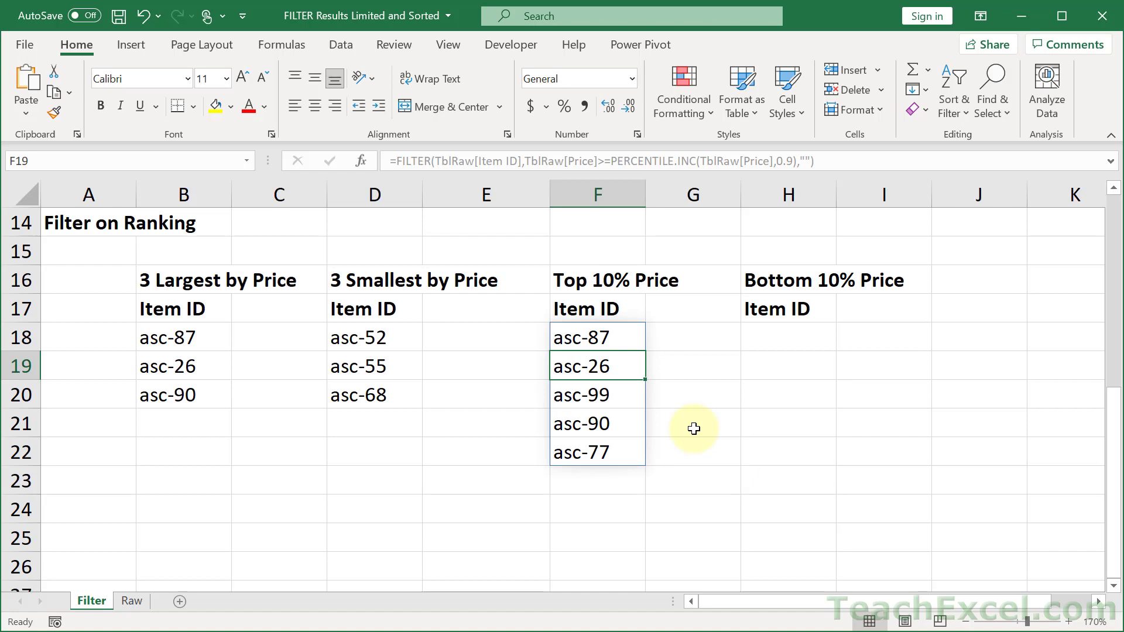
Step: Copy F18's Top 10% FILTER formula and paste it into H18
click(572, 343)
double_click(572, 342)
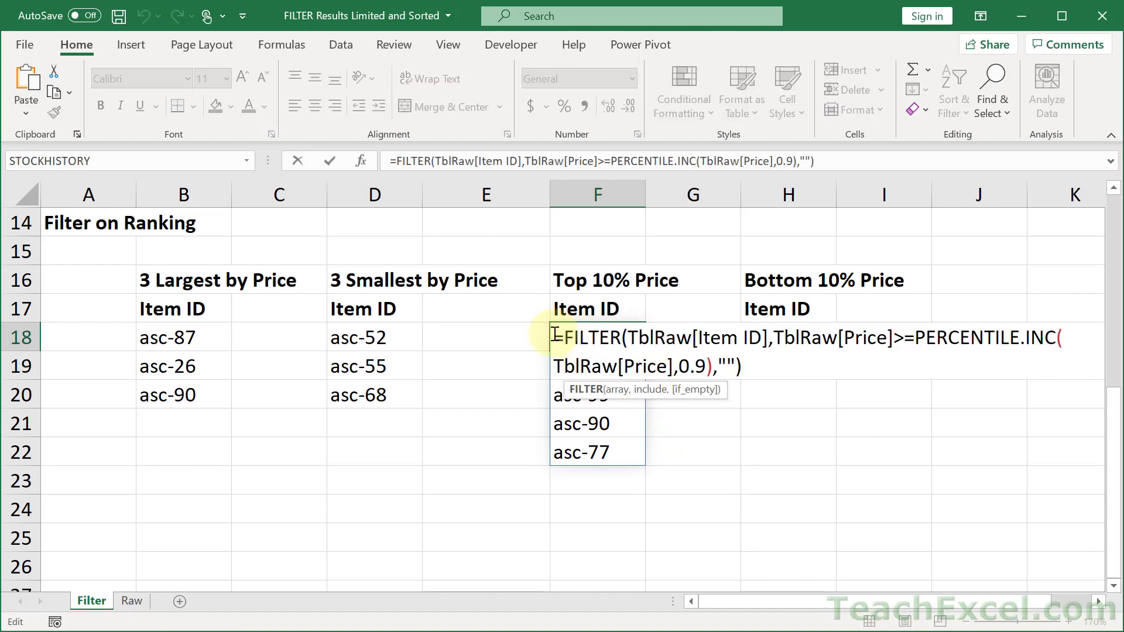
shift+click(816, 370)
key(ctrl+c)
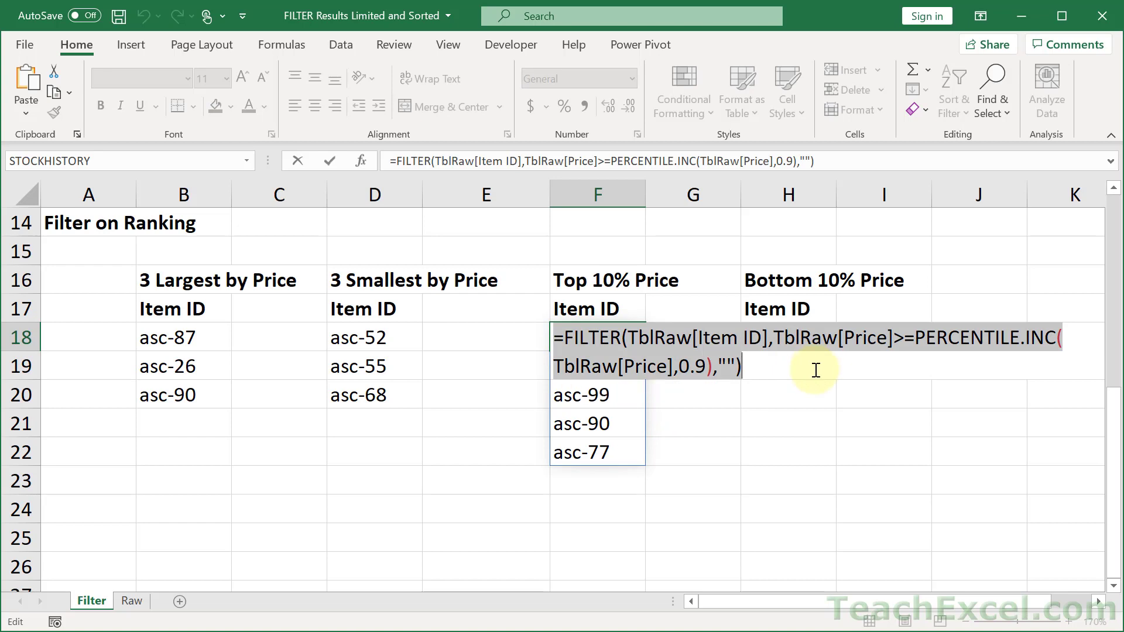
key(Escape)
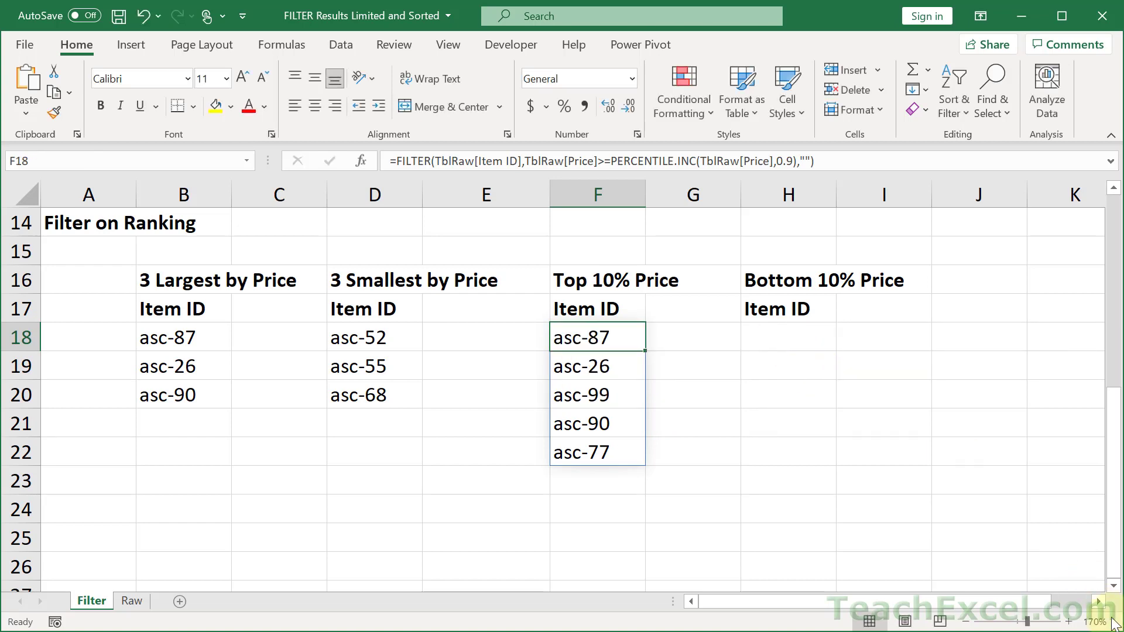
scroll(562, 320, right, 2)
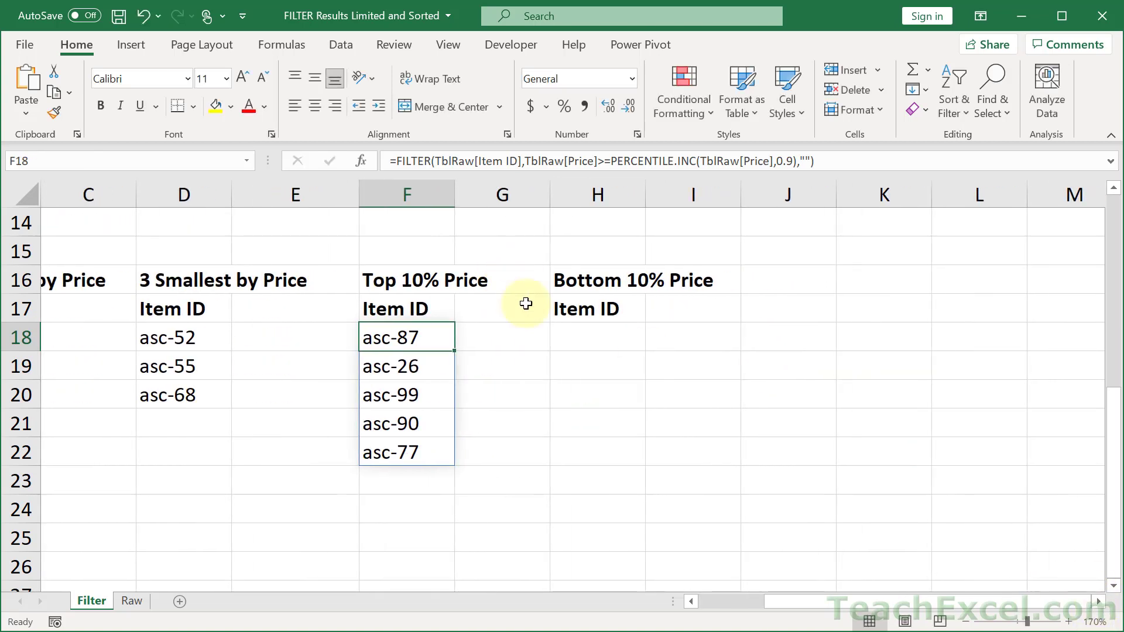
click(585, 338)
key(ctrl+v)
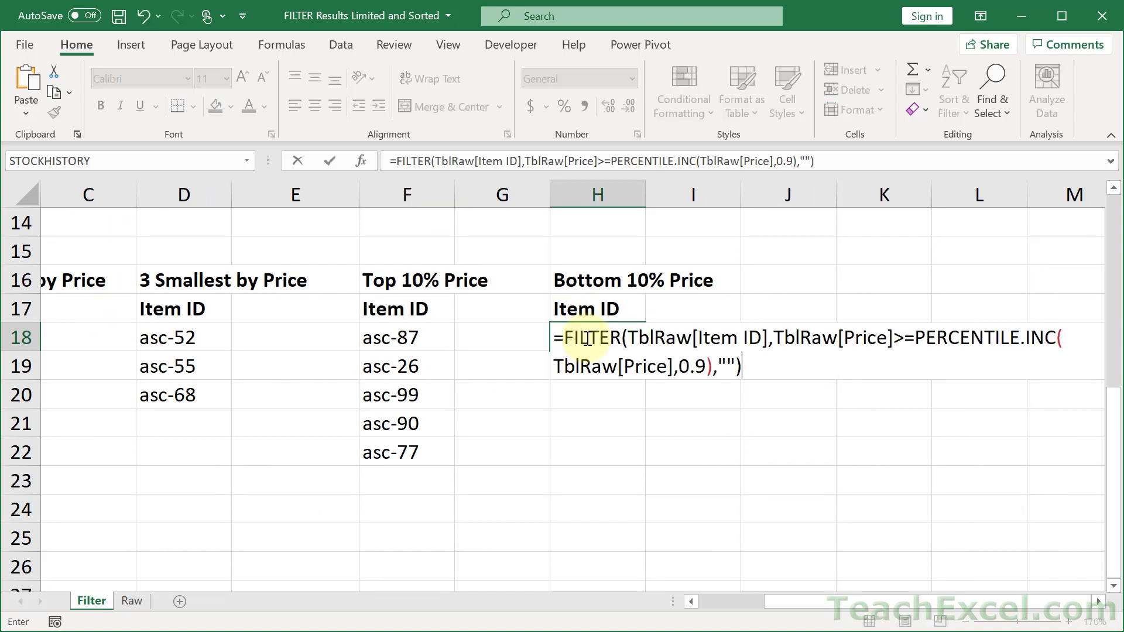
Step: Change H18's formula to Price <= PERCENTILE.INC(TblRaw[Price],0.1) and review it
click(704, 367)
key(BackSpace)
text(1)
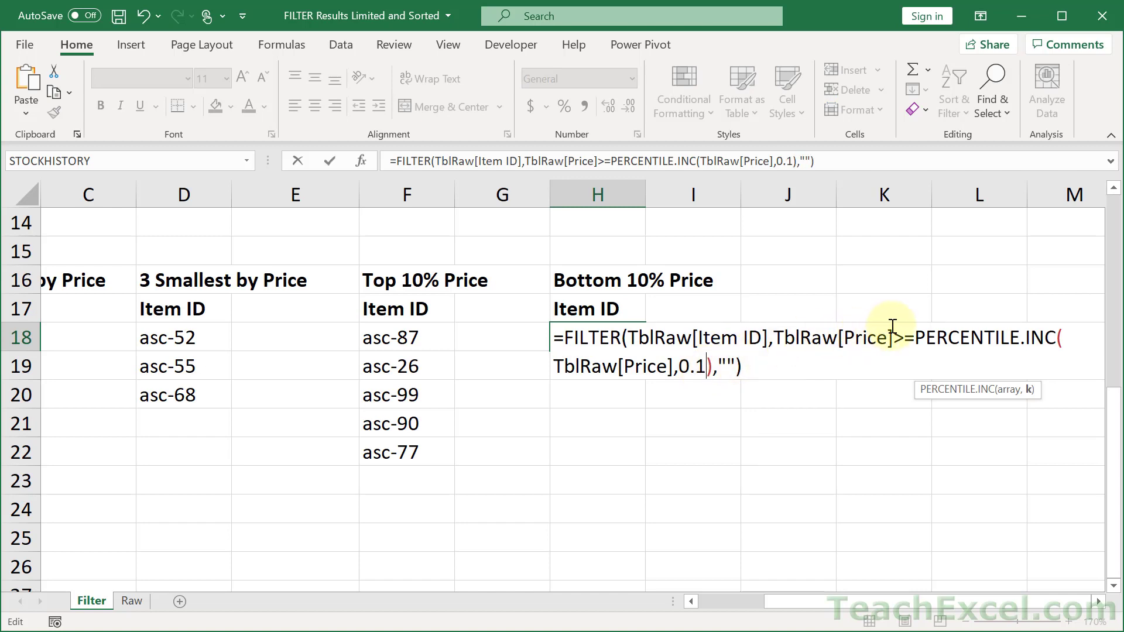
click(905, 339)
key(BackSpace)
text(<)
key(Return)
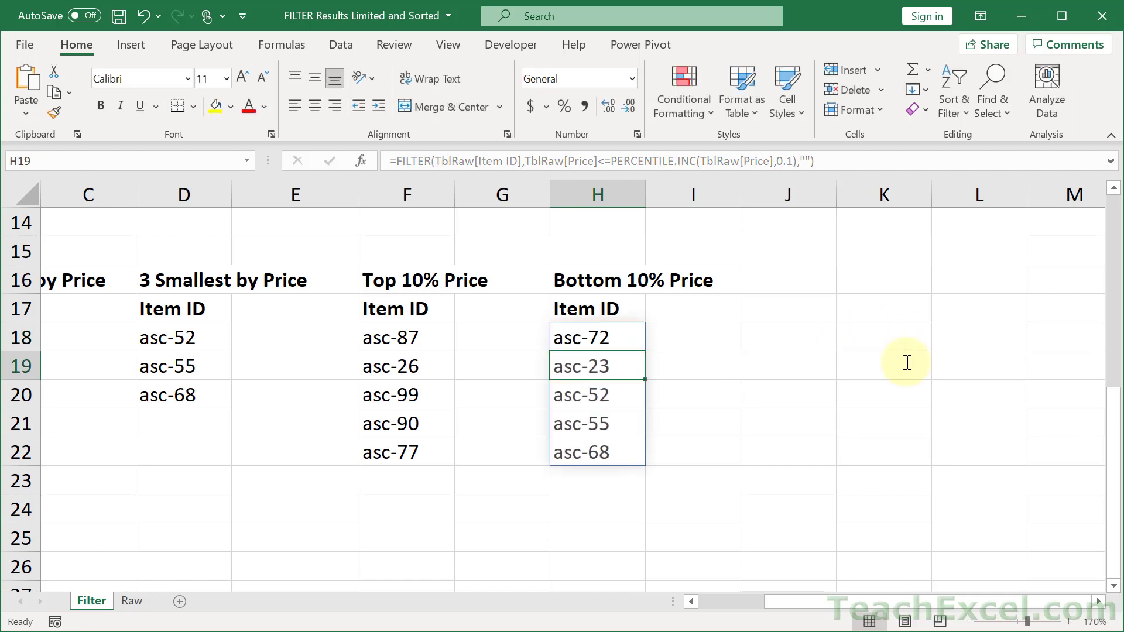
double_click(574, 337)
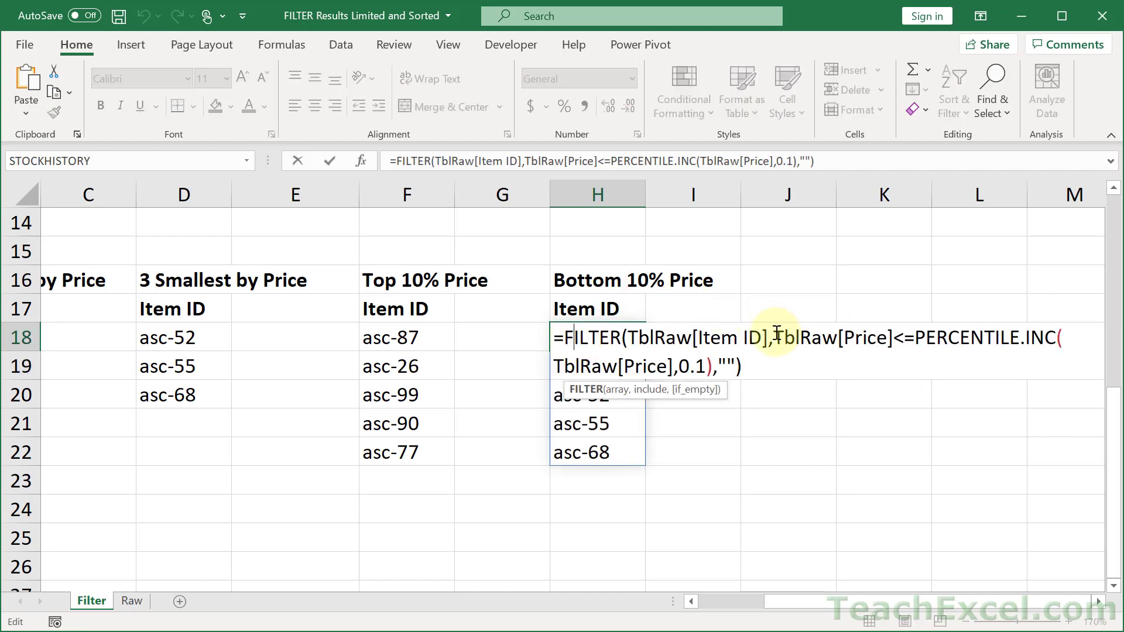
drag(773, 338, 713, 366)
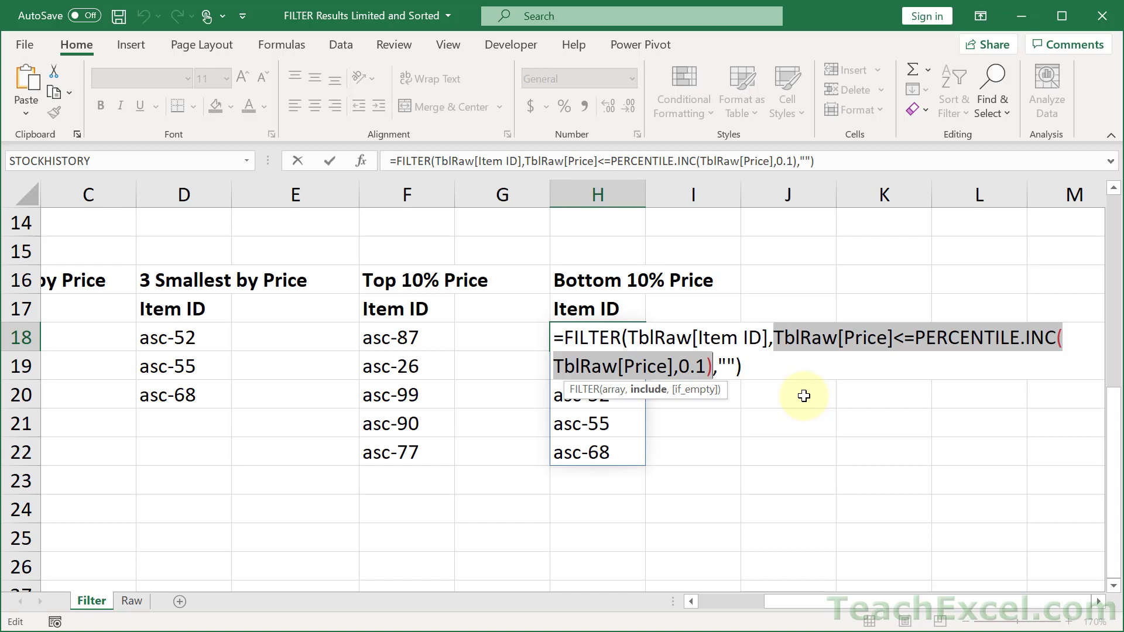
key(Escape)
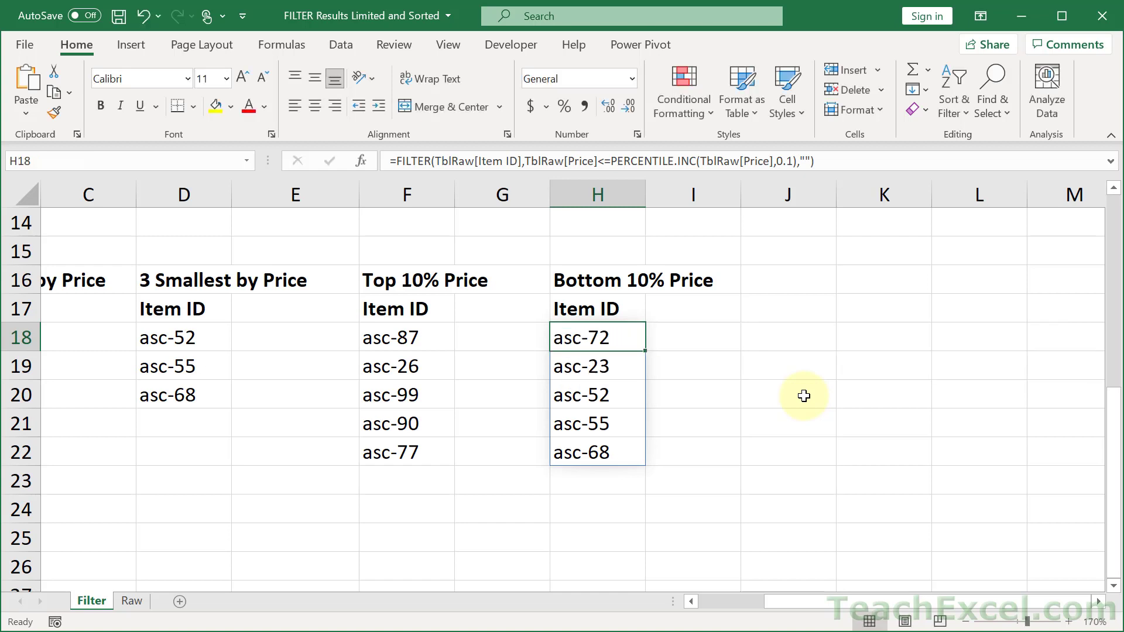
Step: Zoom the Filter sheet out to 100% so all Regular, Sorted, Limit and ranking lists show
scroll(813, 600, left, 2)
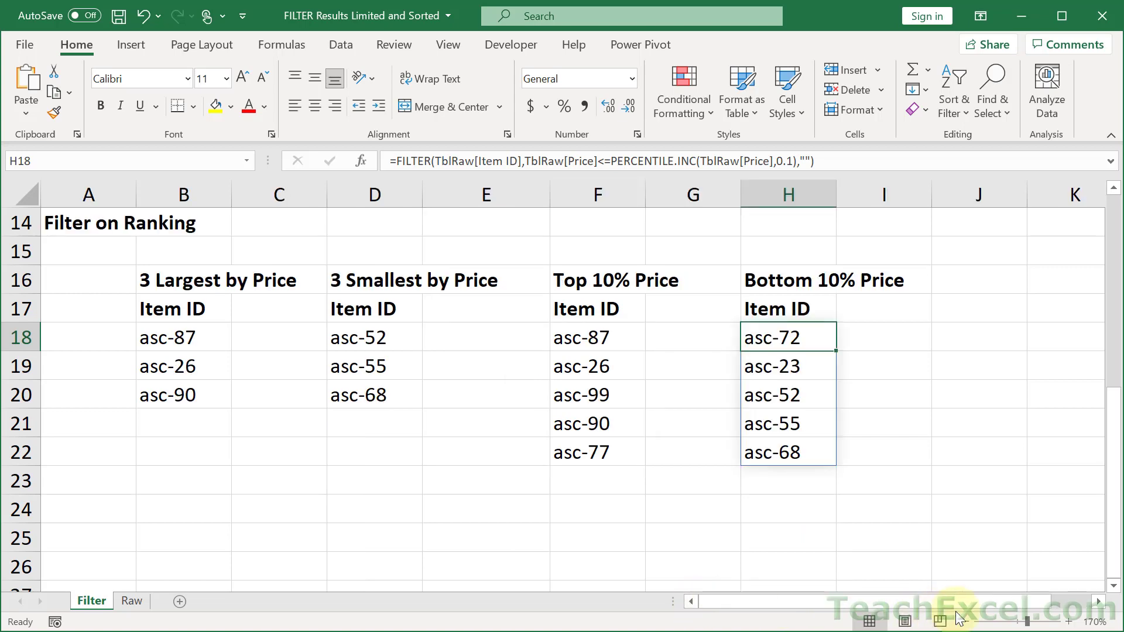
click(965, 622)
click(966, 621)
click(965, 621)
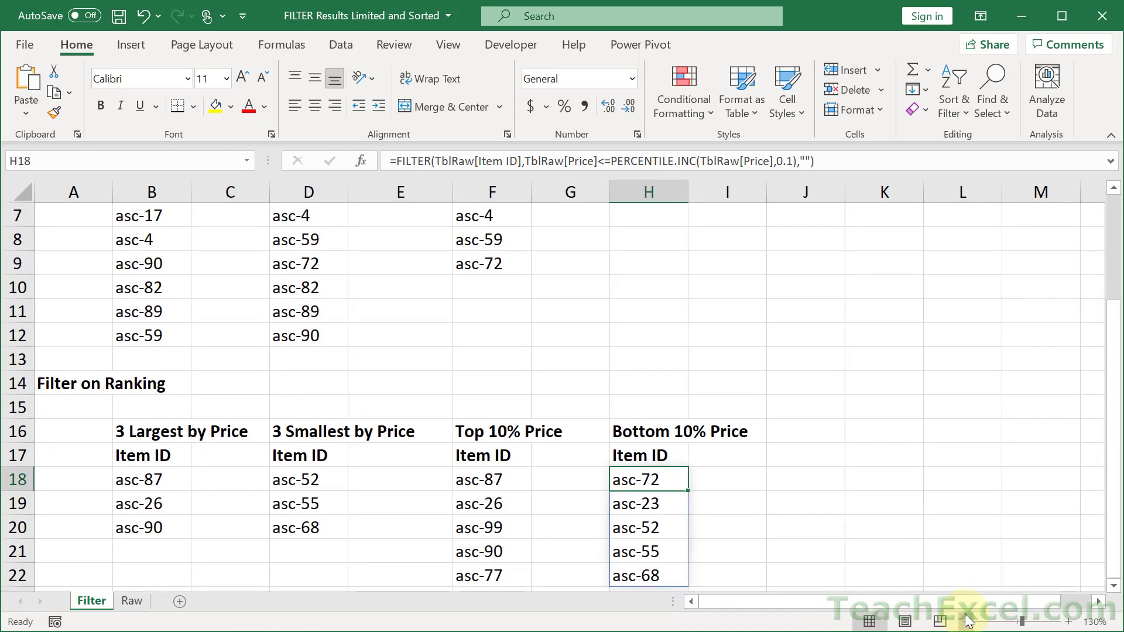
click(966, 622)
click(965, 622)
click(966, 621)
click(965, 622)
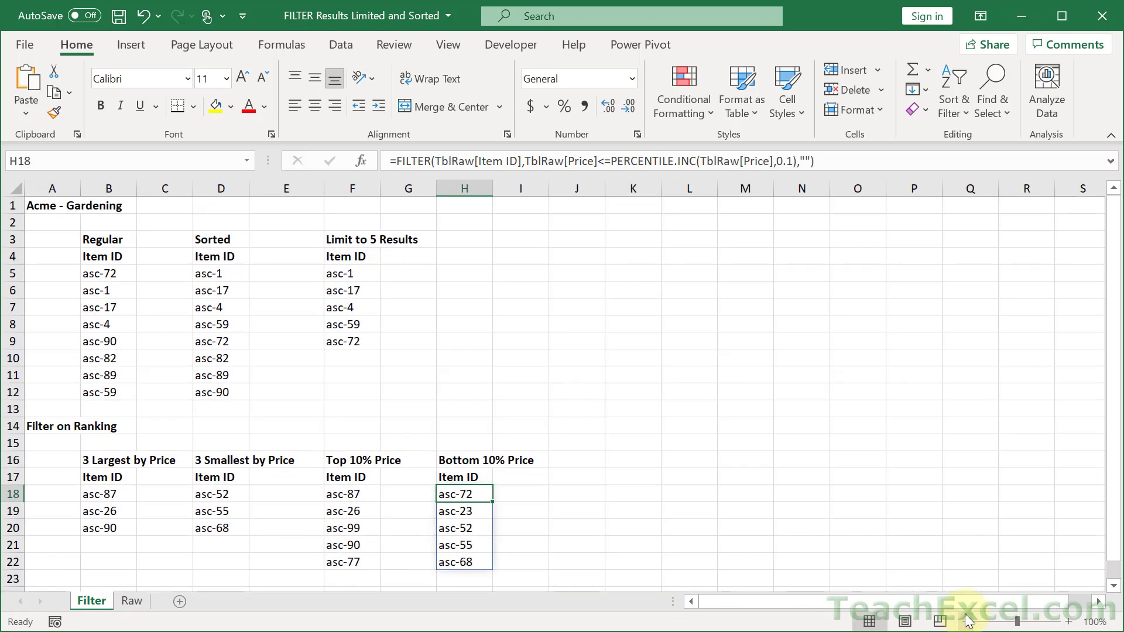